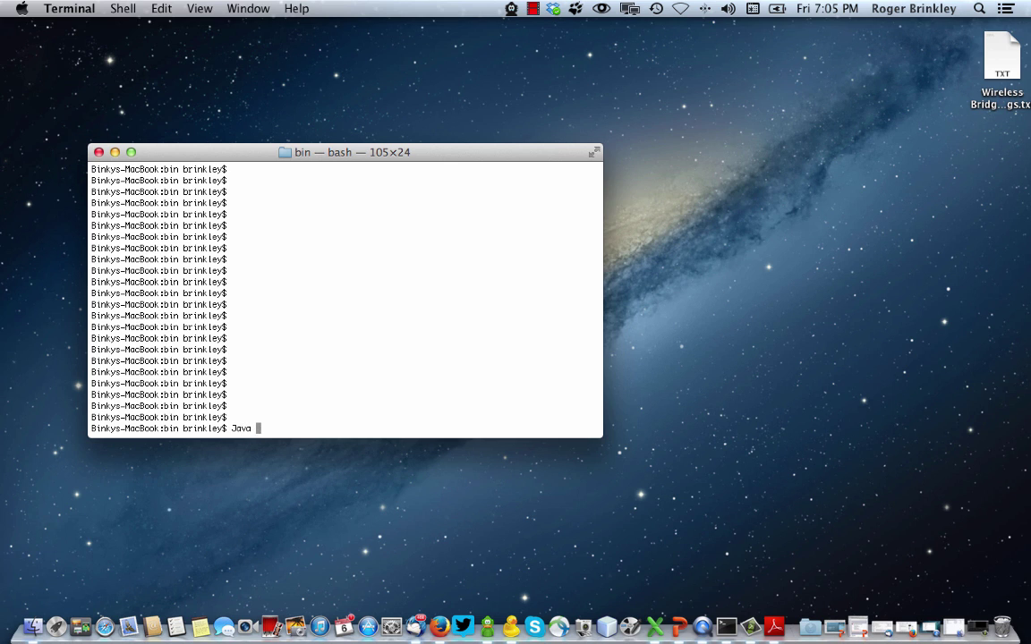
# Check the installed Java with java -fullversion and locate its executable with which java.
pyautogui.press('BackSpace')
pyautogui.press('BackSpace')
pyautogui.press('BackSpace')
pyautogui.press('BackSpace')
pyautogui.write('java -fullversion')
pyautogui.press('Return')
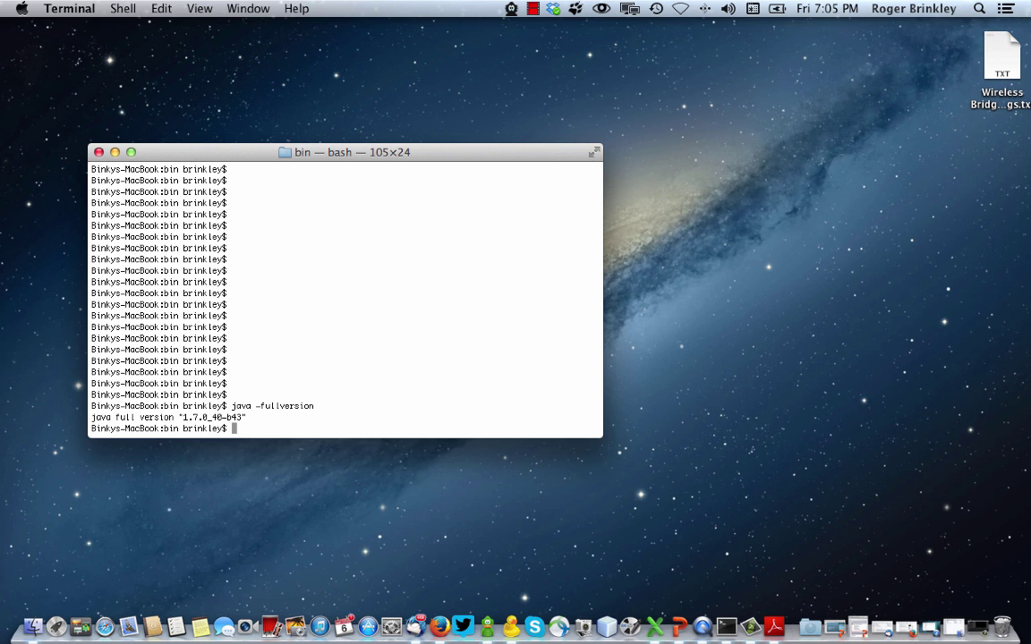
pyautogui.write('which java')
pyautogui.press('Return')
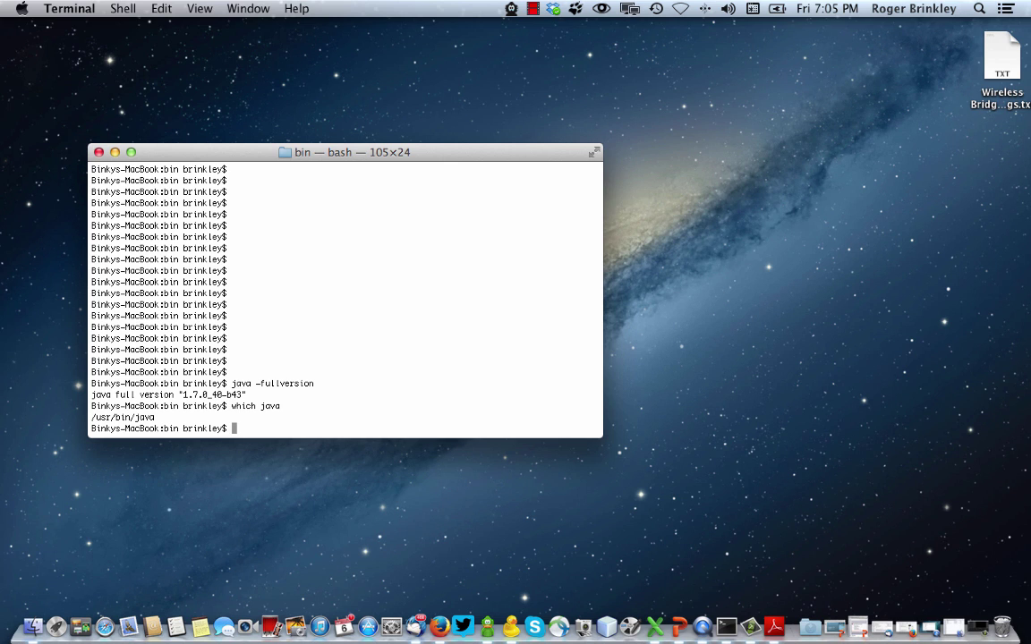
# Try to start Mission Control with the plain jmc command, and print the working directory with pwd.
pyautogui.write('jmc')
pyautogui.press('Return')
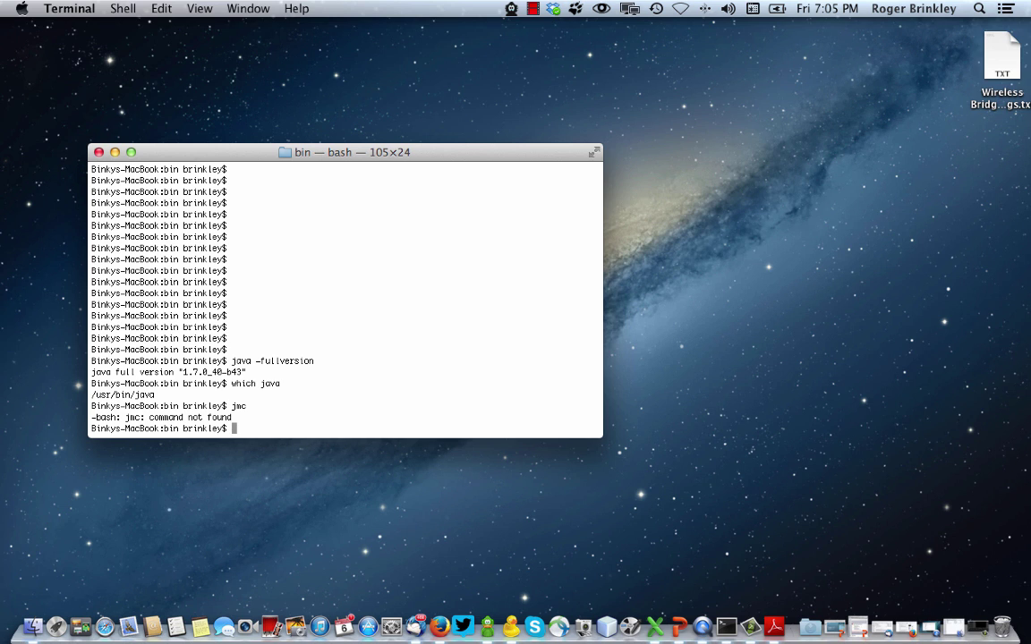
pyautogui.write('pwd')
pyautogui.press('Return')
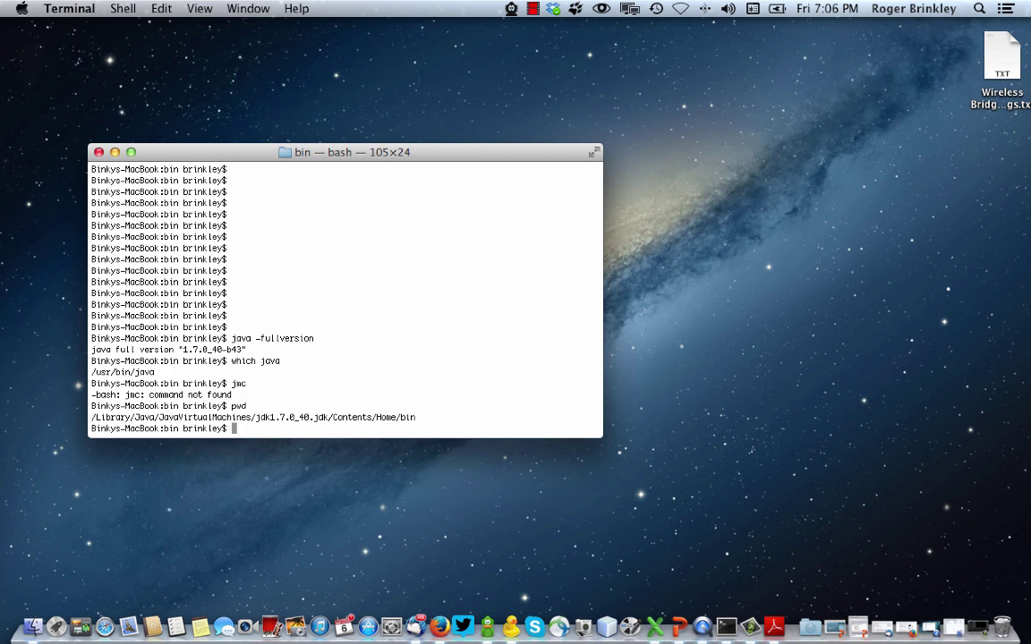
# Launch Mission Control from the JDK's bin directory with ./jmc, and interrupt the running process in the terminal.
pyautogui.write('./jmc')
pyautogui.press('Return')
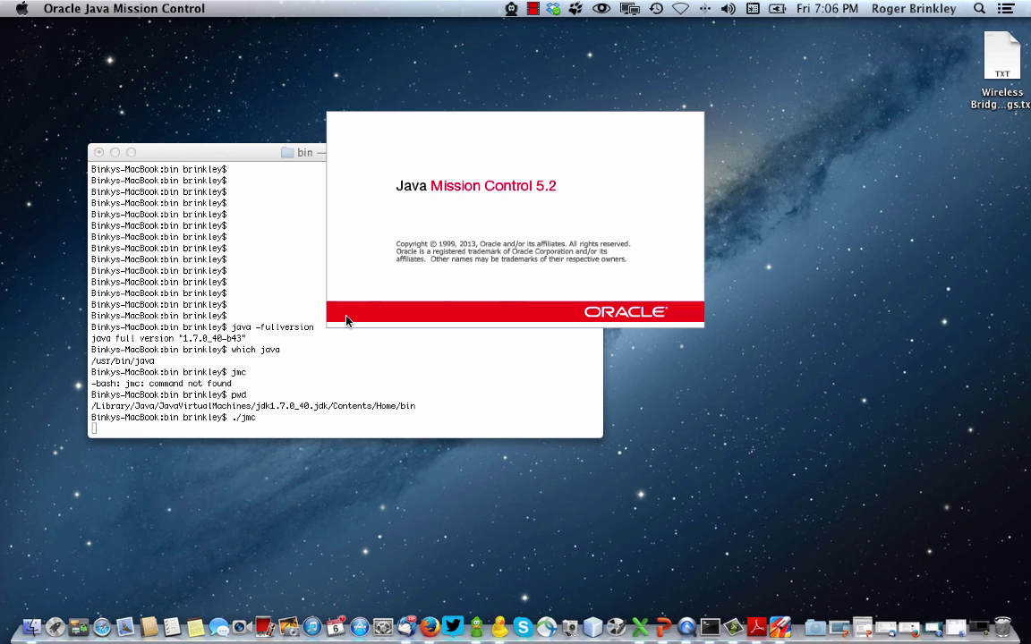
pyautogui.click(245, 362)
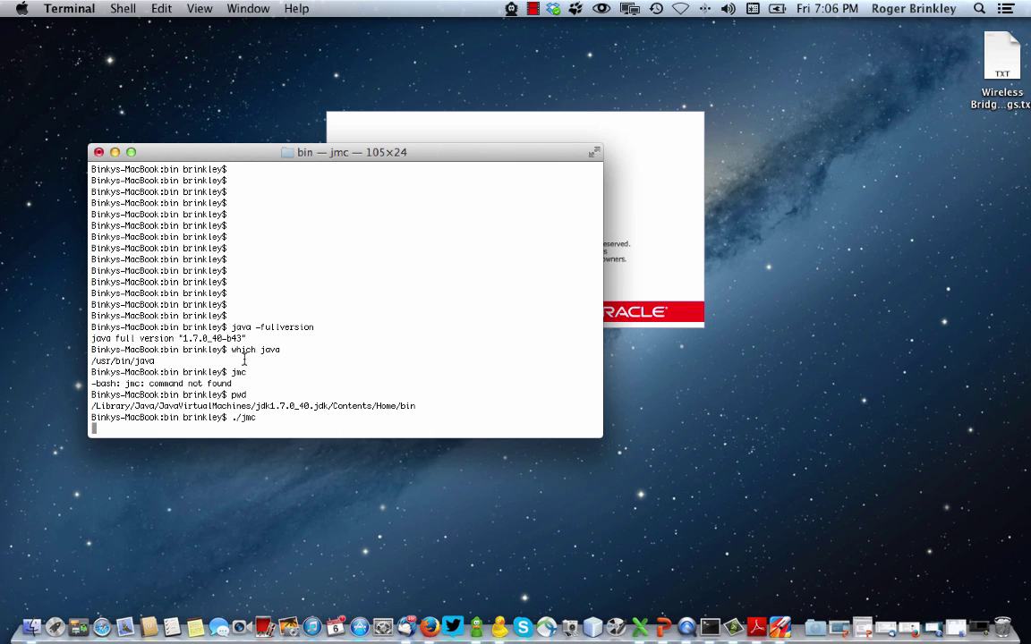
pyautogui.hotkey('ctrl', 'c')
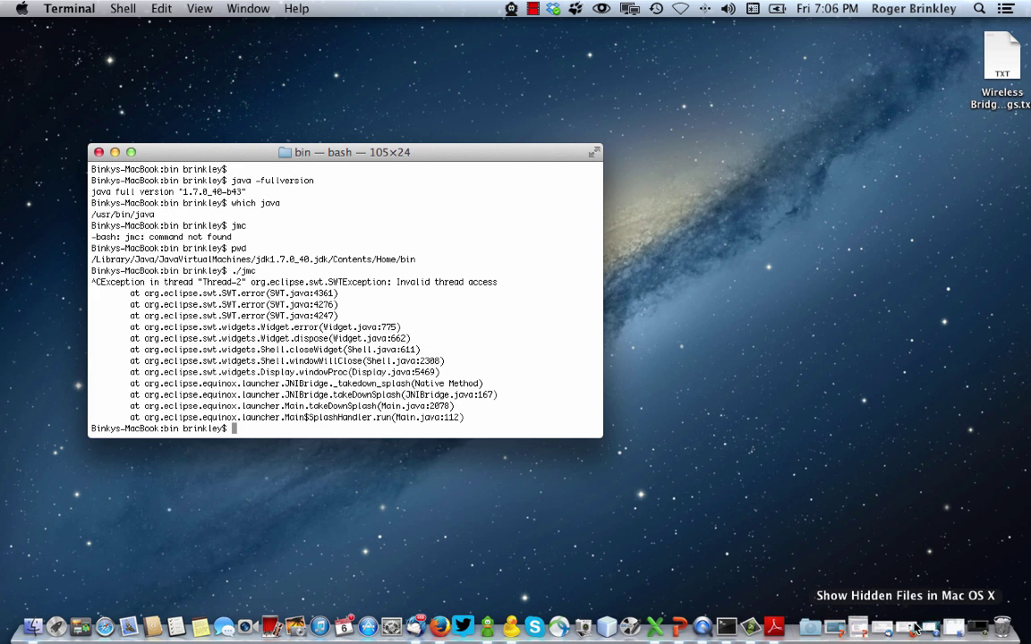
# Switch to Finder and open the folder Library/Java/JavaVirtualMachines/jdk1.7.0_40.jdk/Contents/Home on Macintosh HD.
pyautogui.click(951, 631)
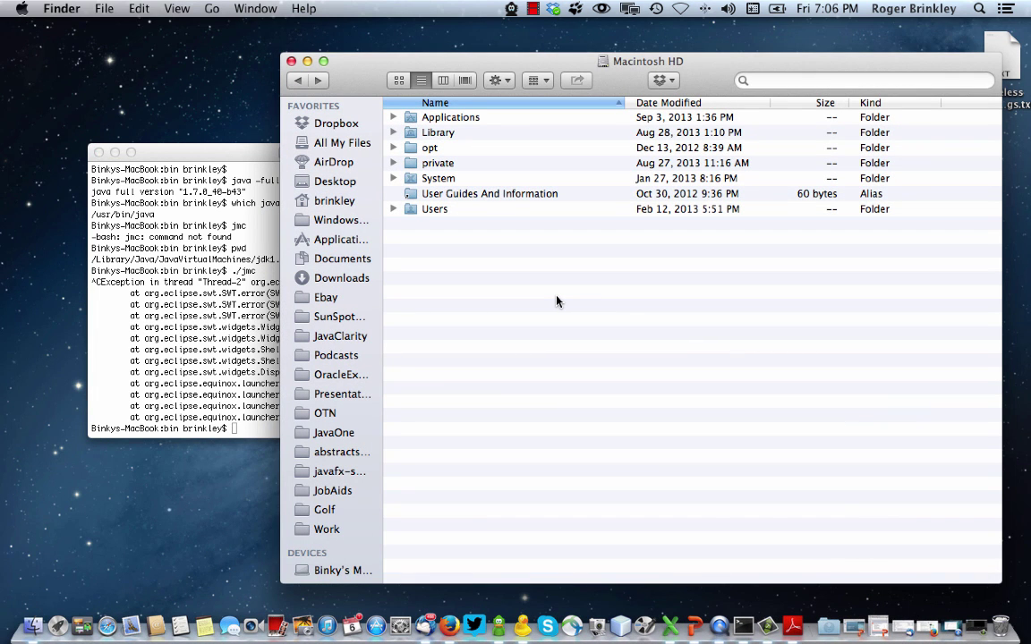
pyautogui.doubleClick(435, 136)
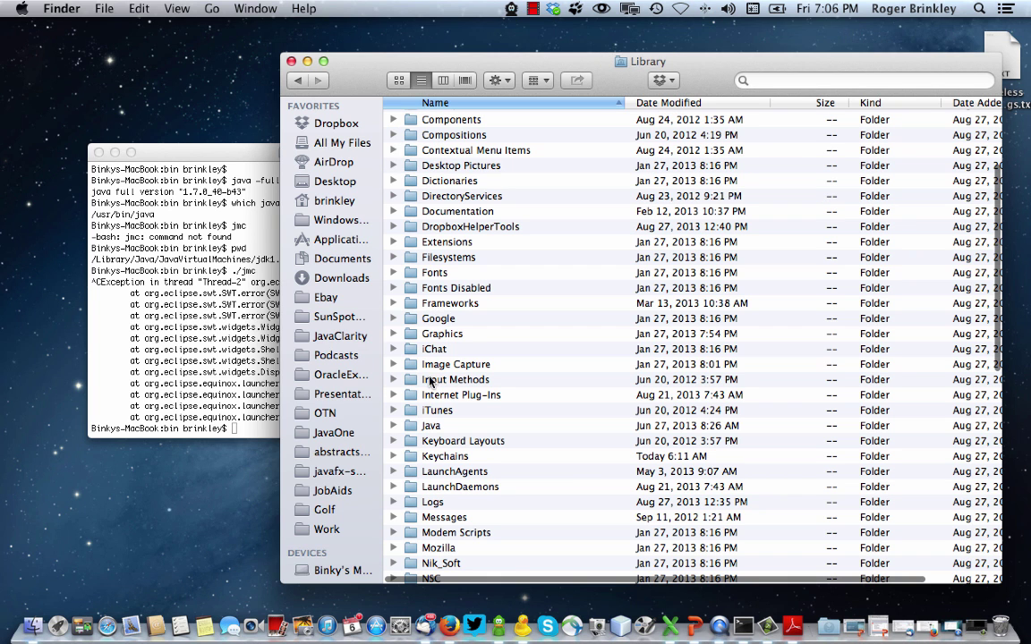
pyautogui.doubleClick(430, 426)
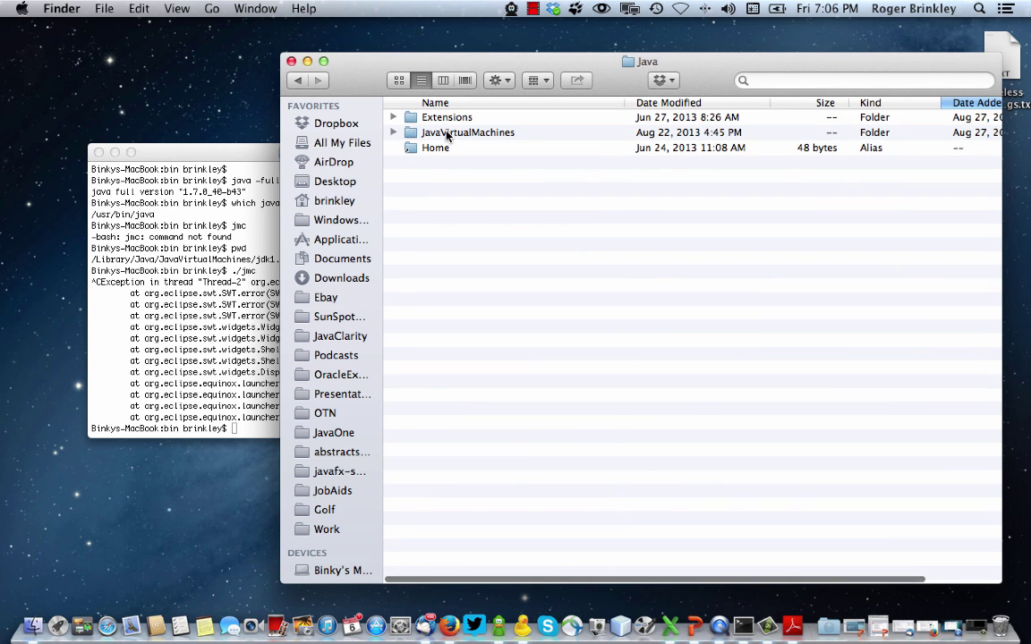
pyautogui.doubleClick(439, 132)
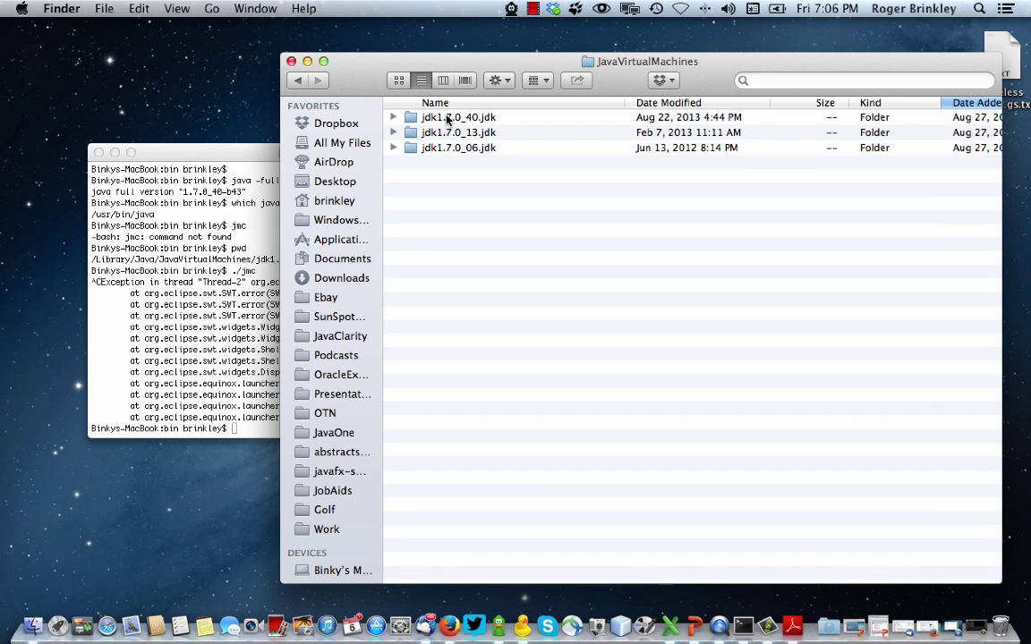
pyautogui.doubleClick(447, 120)
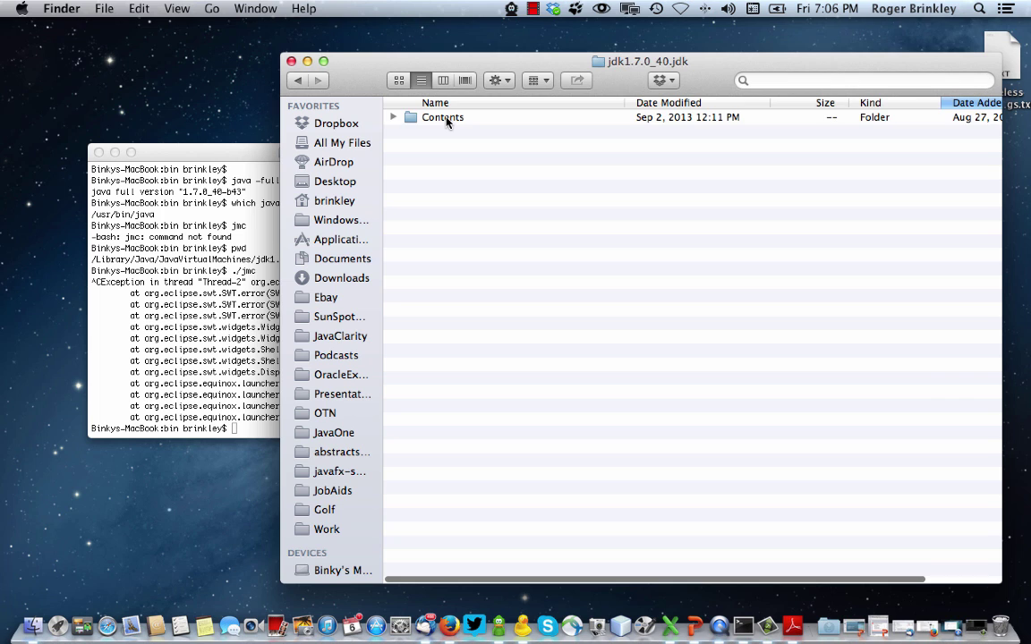
pyautogui.click(448, 120)
pyautogui.doubleClick(447, 122)
pyautogui.doubleClick(443, 122)
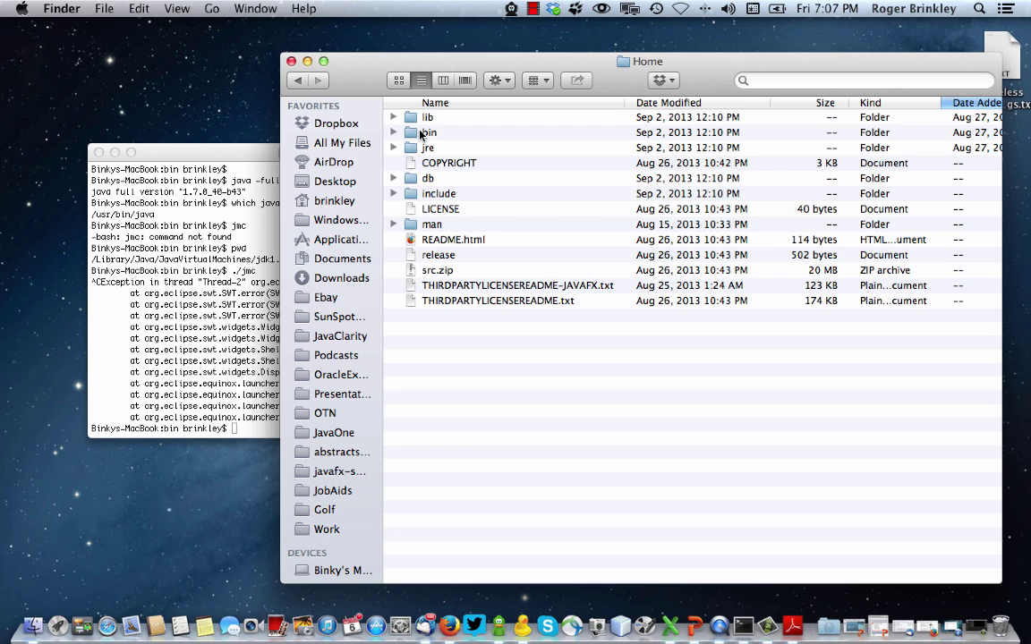
# Launch the Java Mission Control application from the JDK's lib/missioncontrol folder.
pyautogui.click(420, 122)
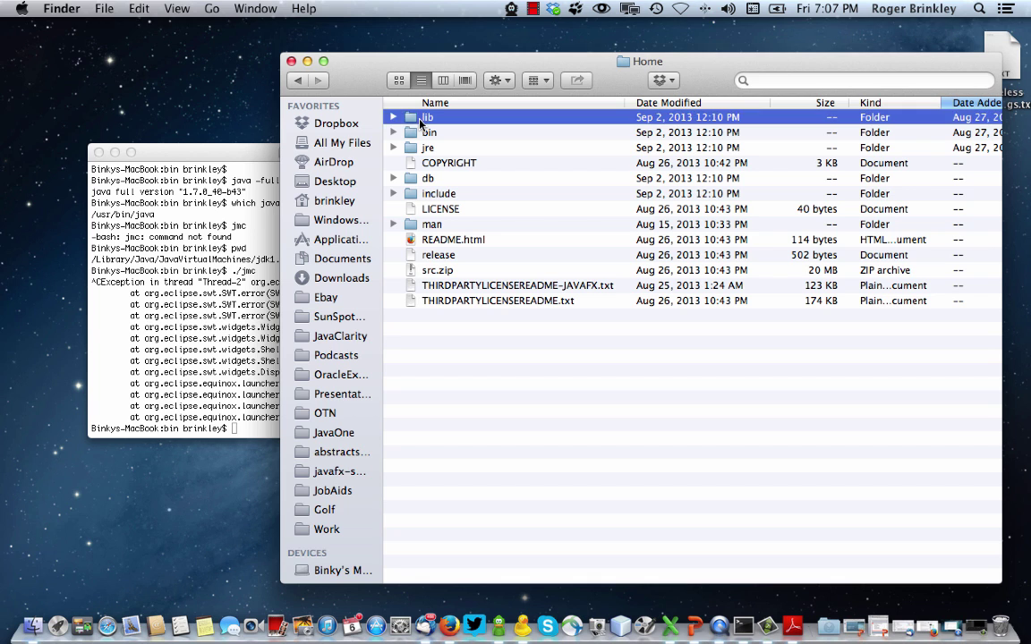
pyautogui.doubleClick(420, 120)
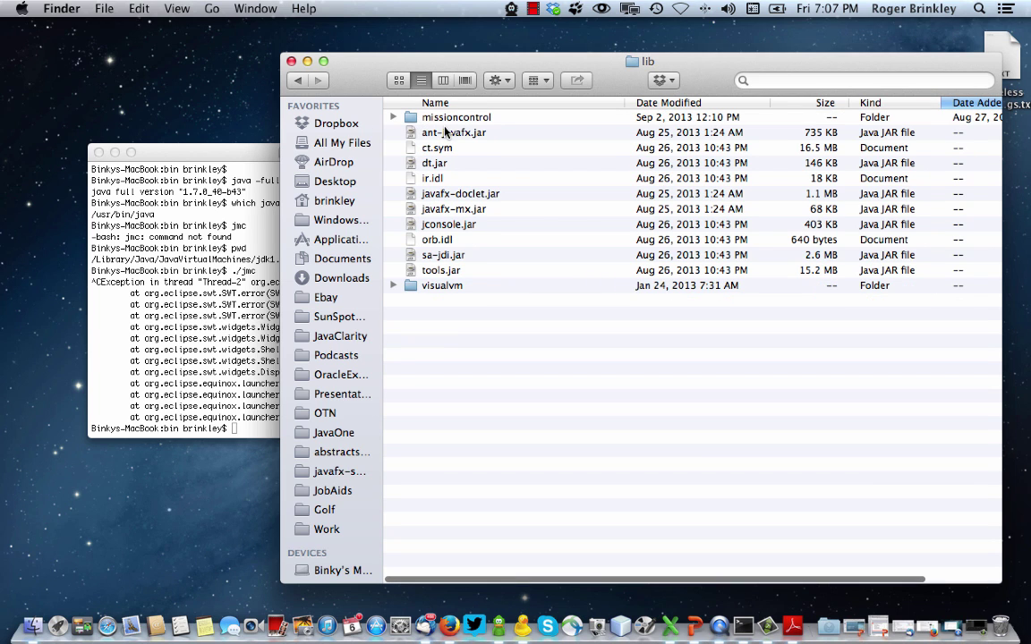
pyautogui.doubleClick(449, 119)
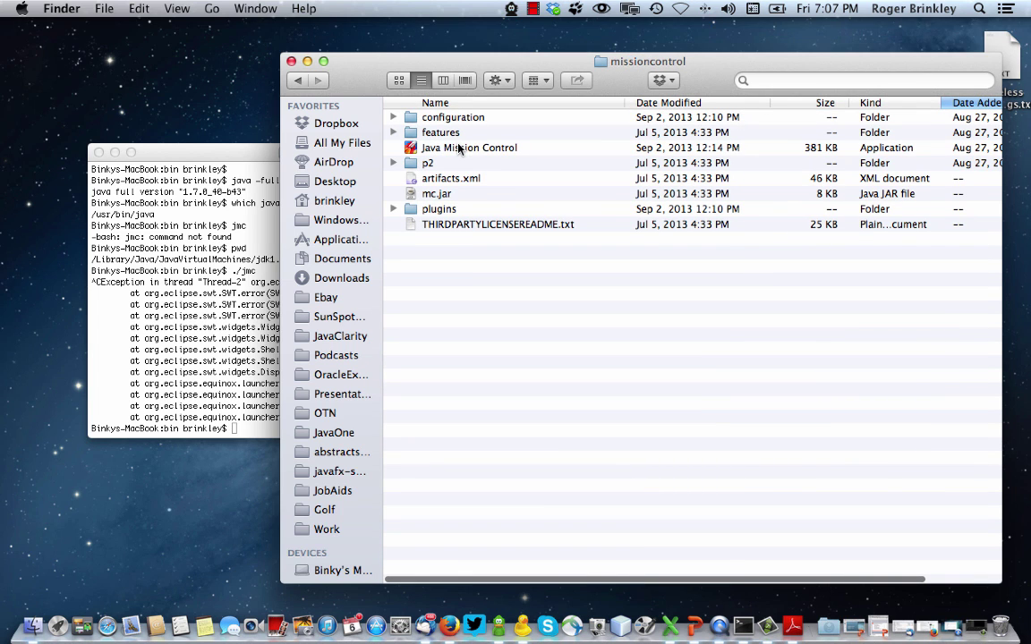
pyautogui.doubleClick(459, 149)
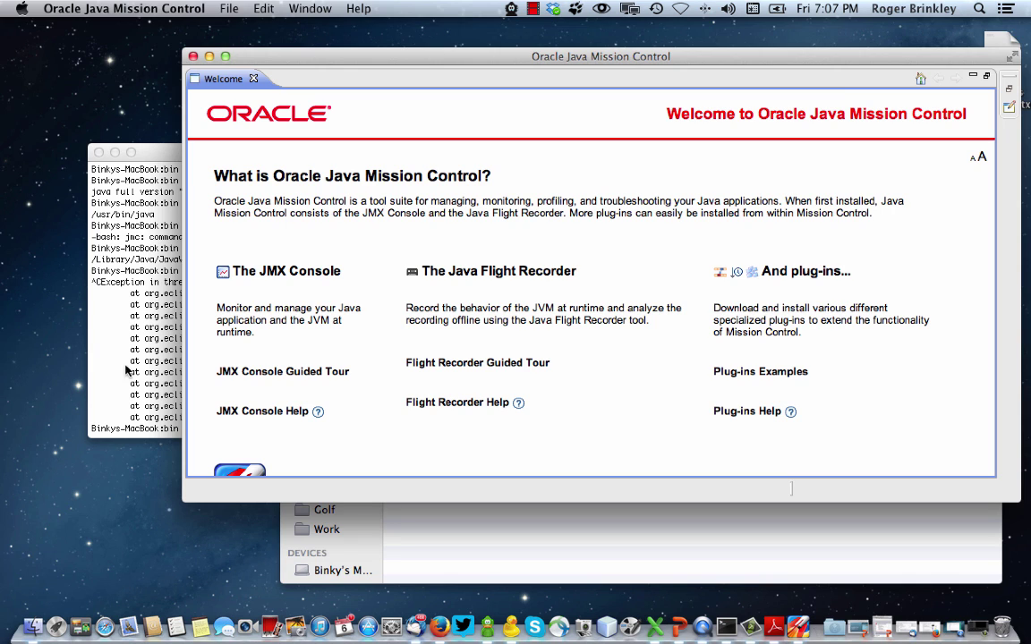
# Look through the welcome pages for the JMX Console, the Java Flight Recorder and the plug-in examples.
pyautogui.click(280, 272)
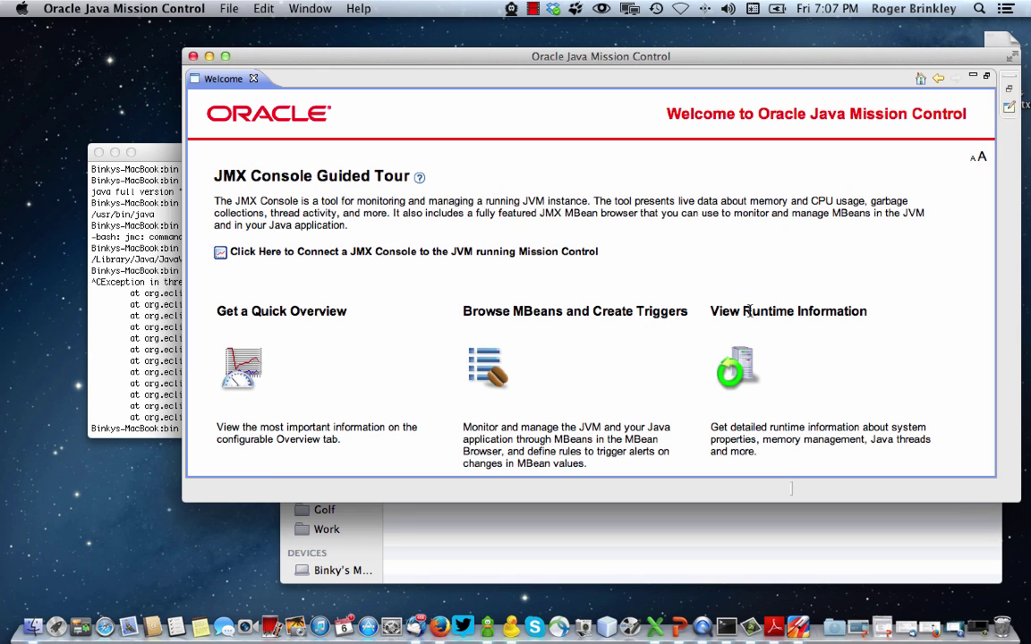
pyautogui.click(938, 79)
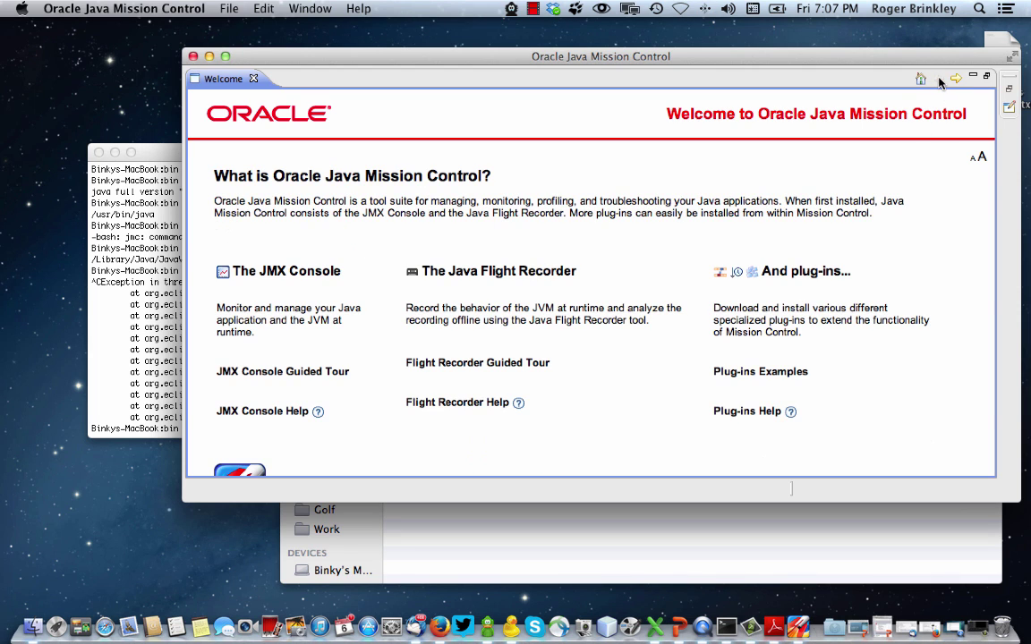
pyautogui.click(498, 277)
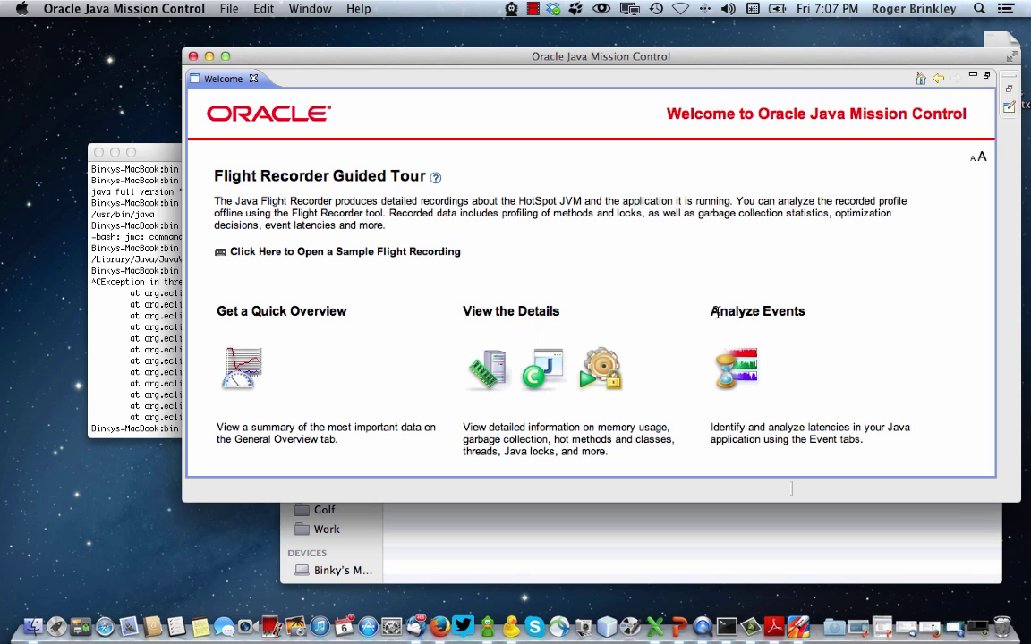
pyautogui.click(937, 78)
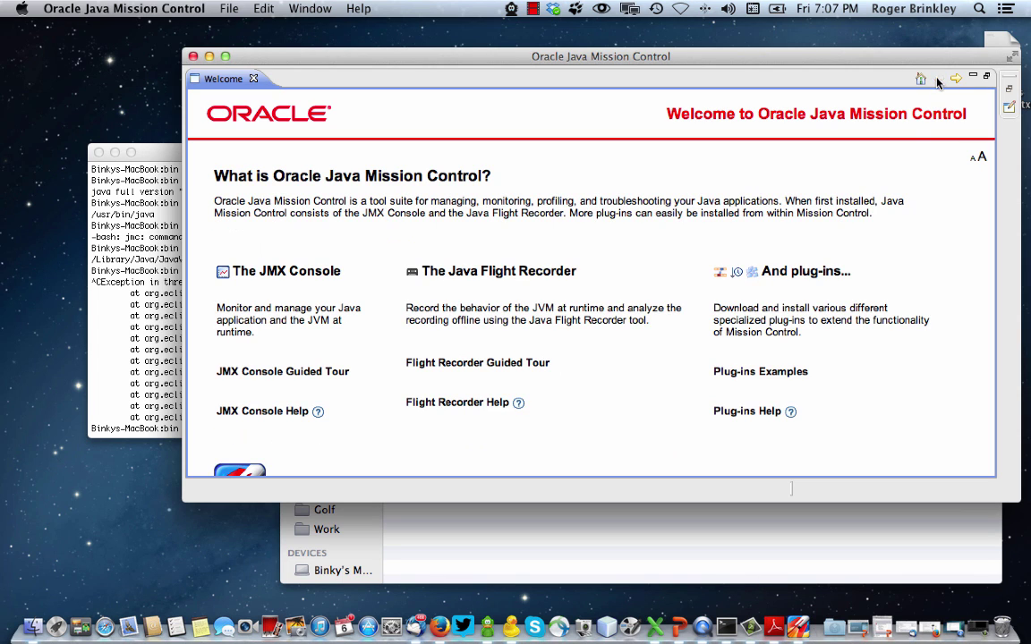
pyautogui.click(813, 274)
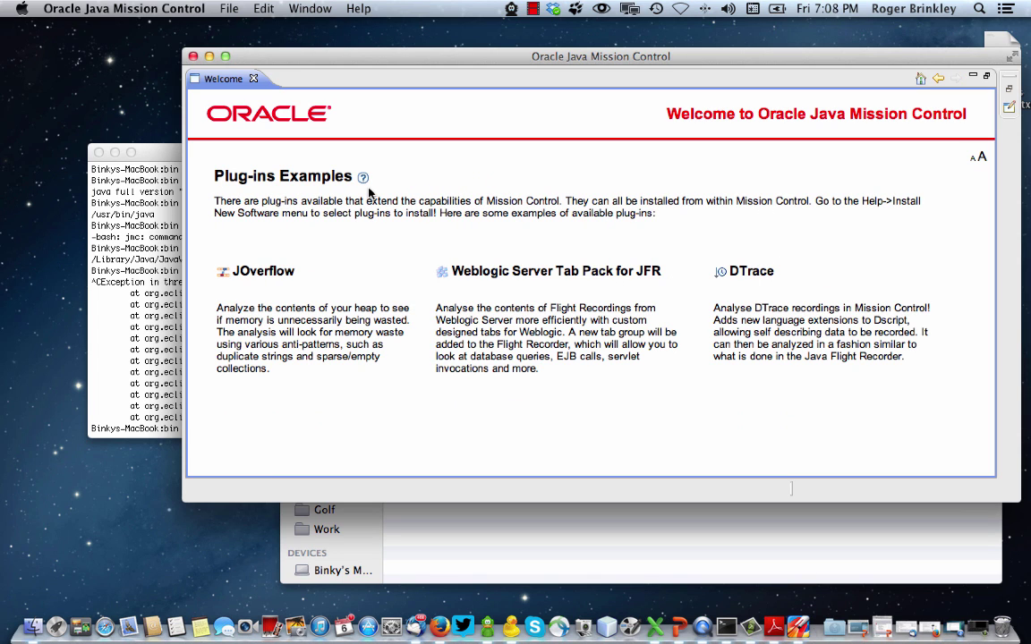
# Open the installer for new software and mark JConsole Plug-in Support under Console Plug-ins for installation.
pyautogui.click(355, 11)
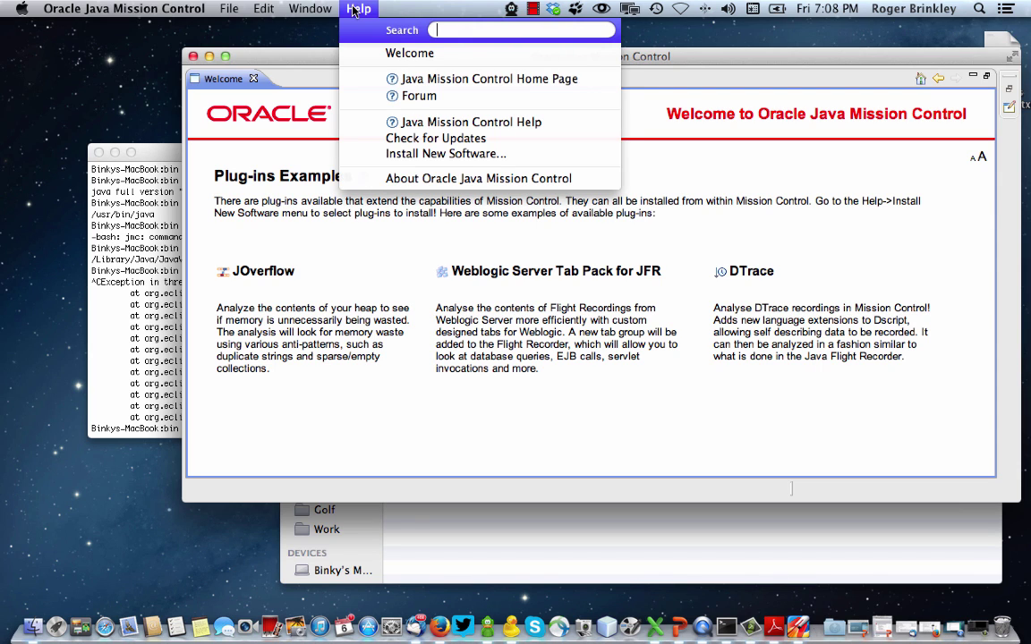
pyautogui.click(390, 156)
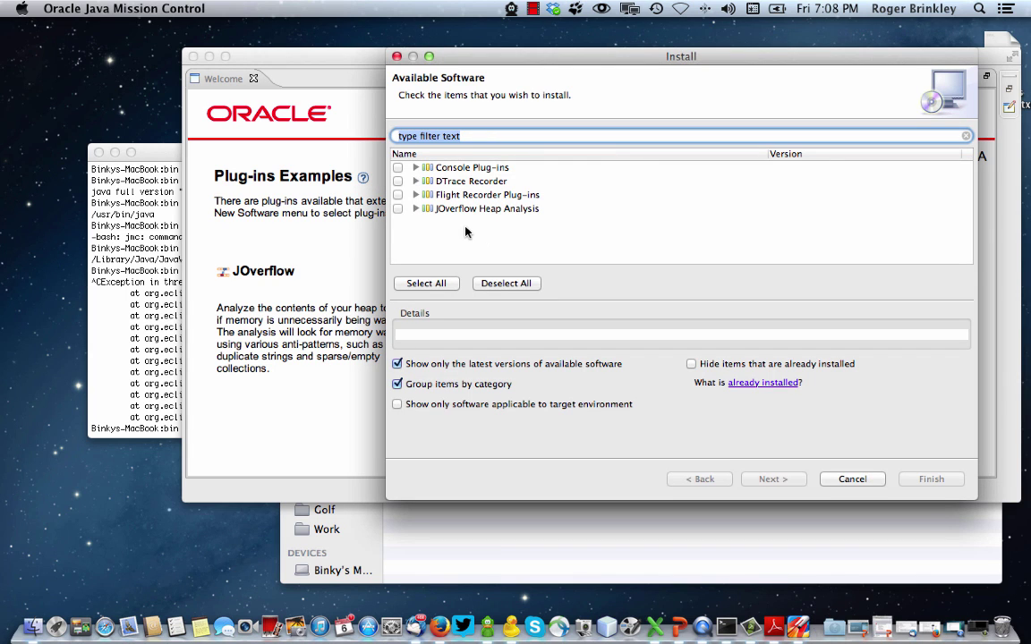
pyautogui.click(415, 167)
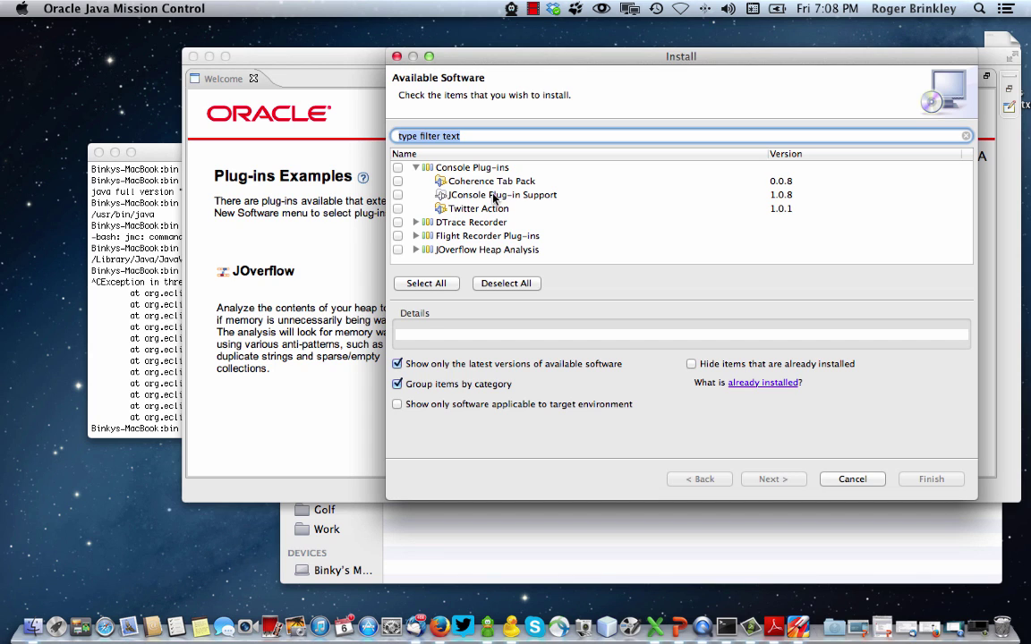
pyautogui.click(398, 195)
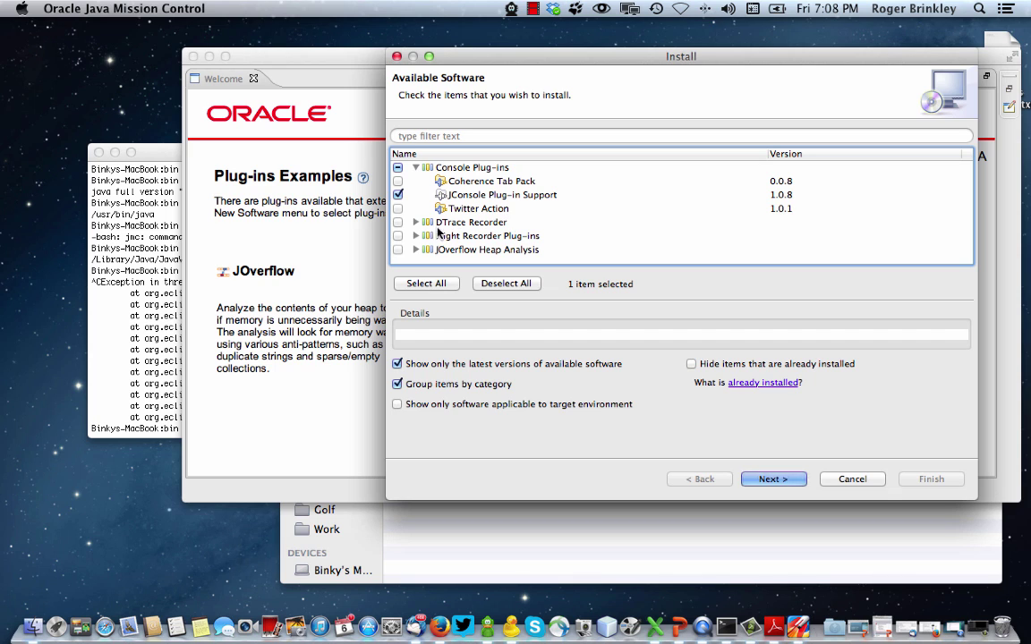
# Expand the DTrace Recorder, Flight Recorder and JOverflow categories, and mark JOverflow Heap Analyzer for installation.
pyautogui.click(415, 222)
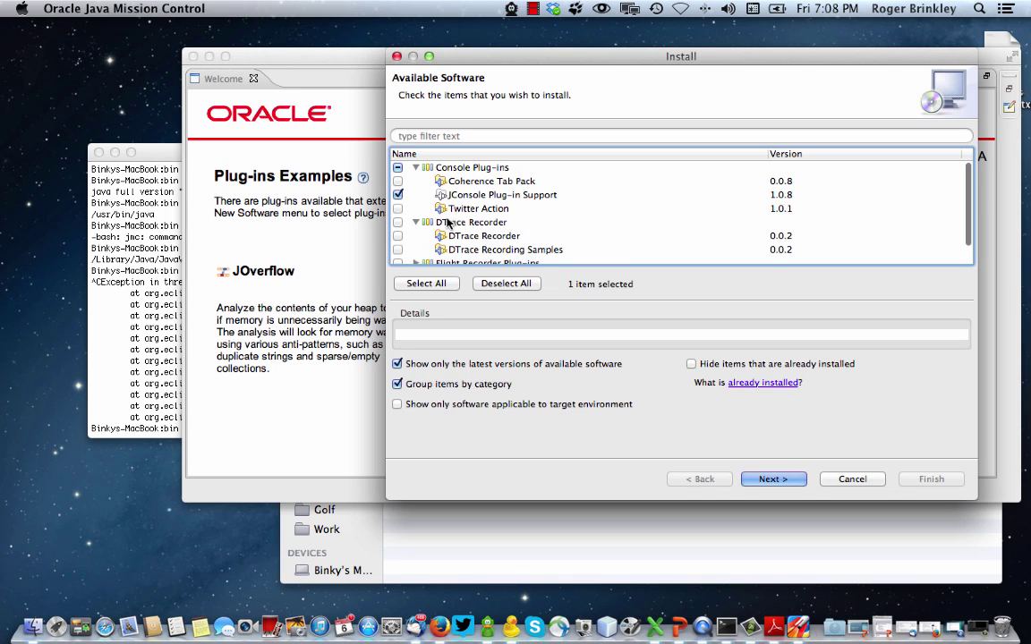
pyautogui.scroll(-1, 483, 237)
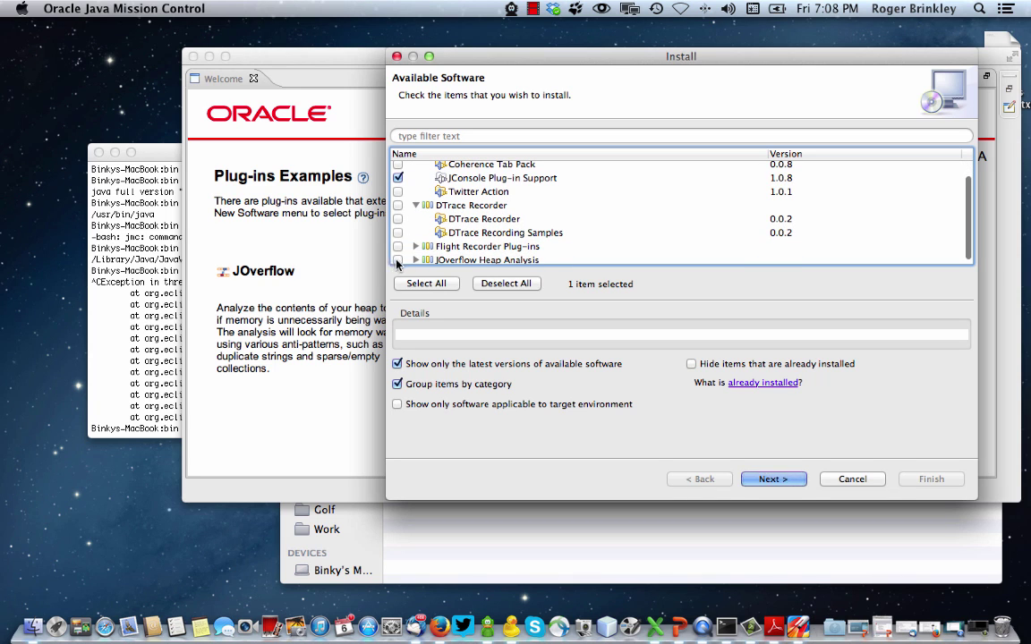
pyautogui.click(415, 247)
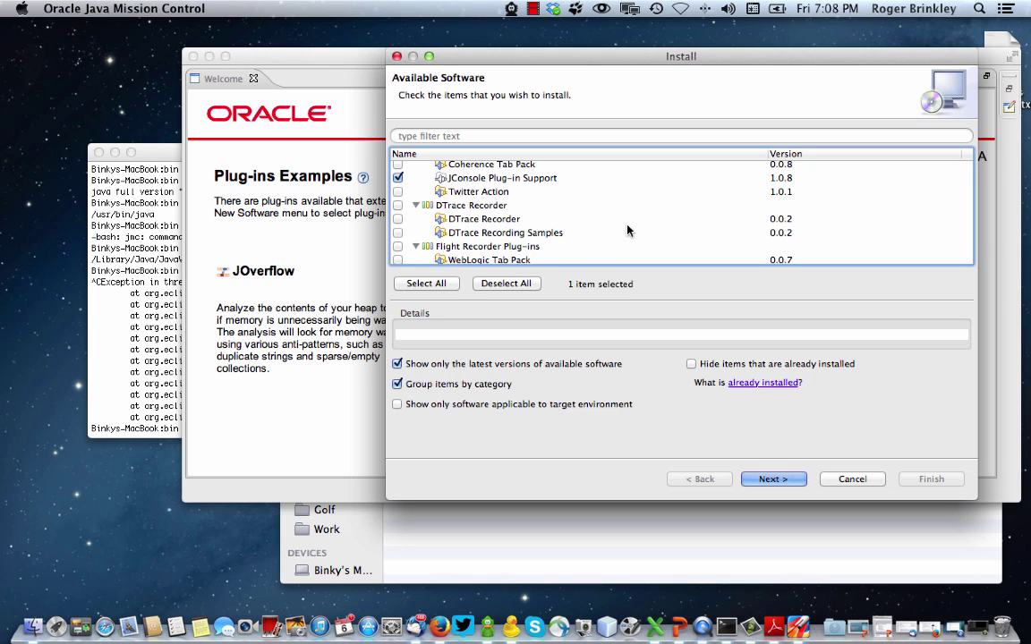
pyautogui.scroll(-2, 626, 230)
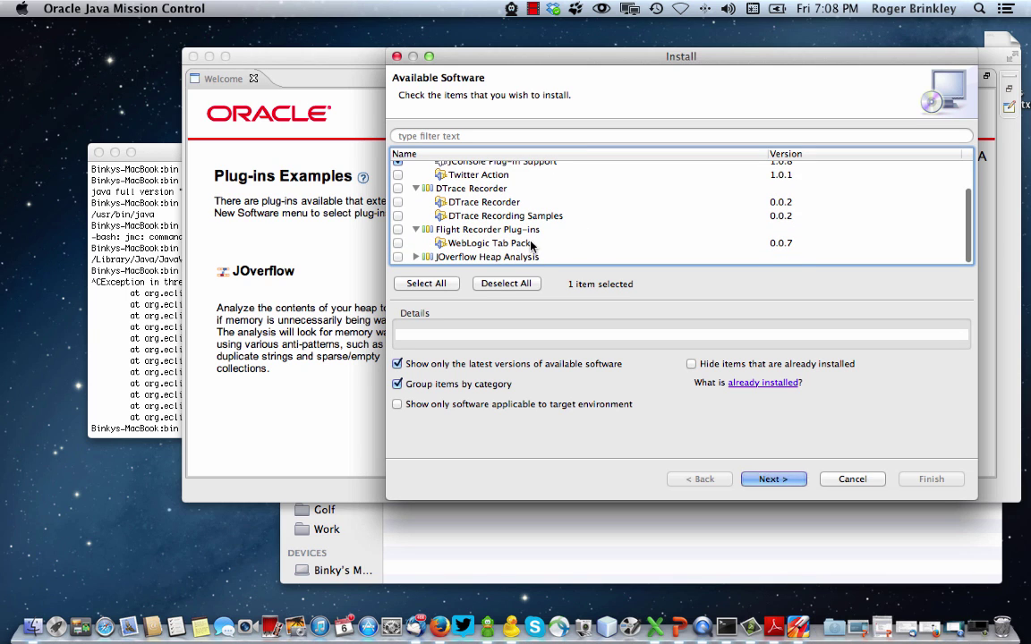
pyautogui.click(415, 257)
pyautogui.scroll(-1, 611, 233)
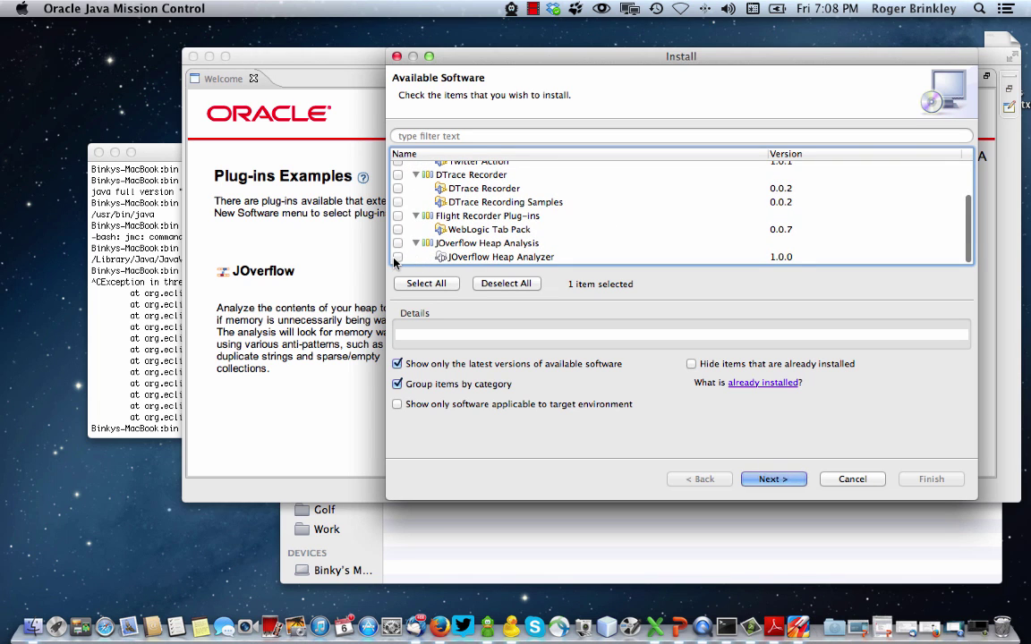
pyautogui.click(397, 257)
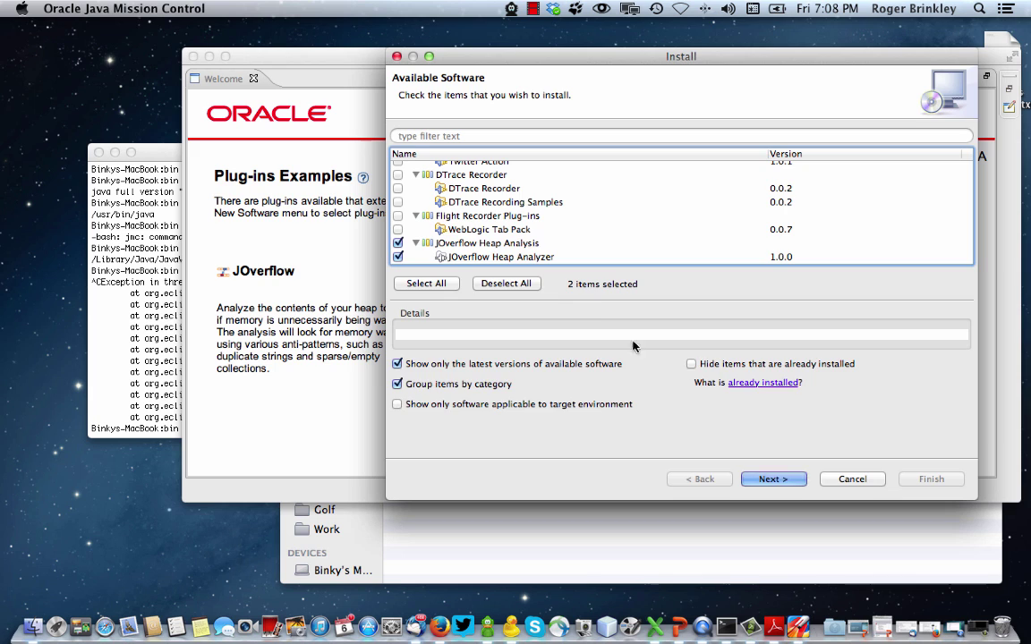
# Proceed to the install details for the two marked plug-ins and read the full details message.
pyautogui.click(773, 478)
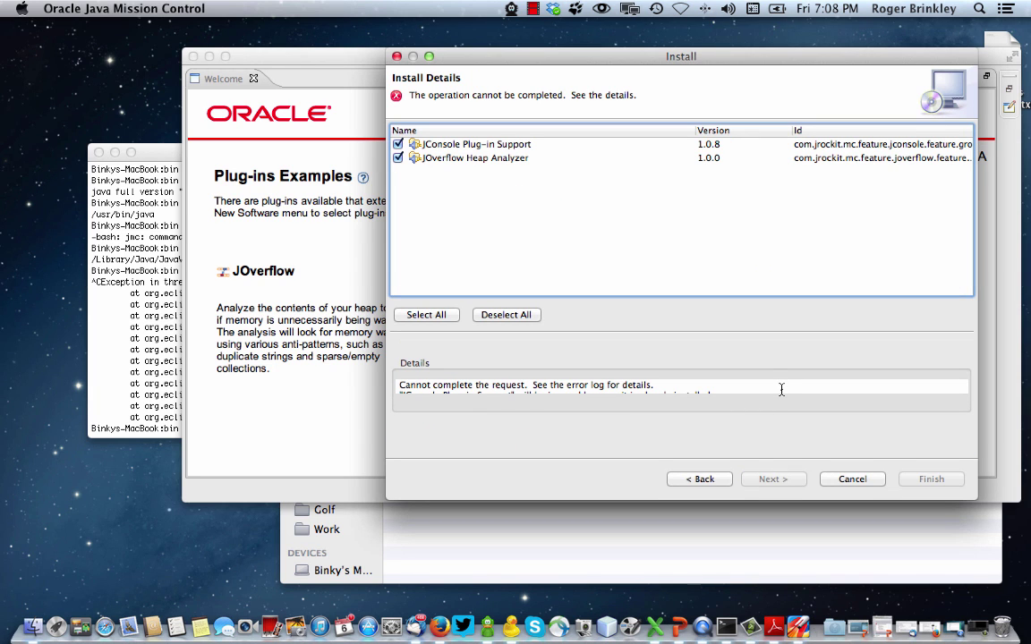
pyautogui.scroll(-1, 781, 389)
pyautogui.scroll(-3, 781, 389)
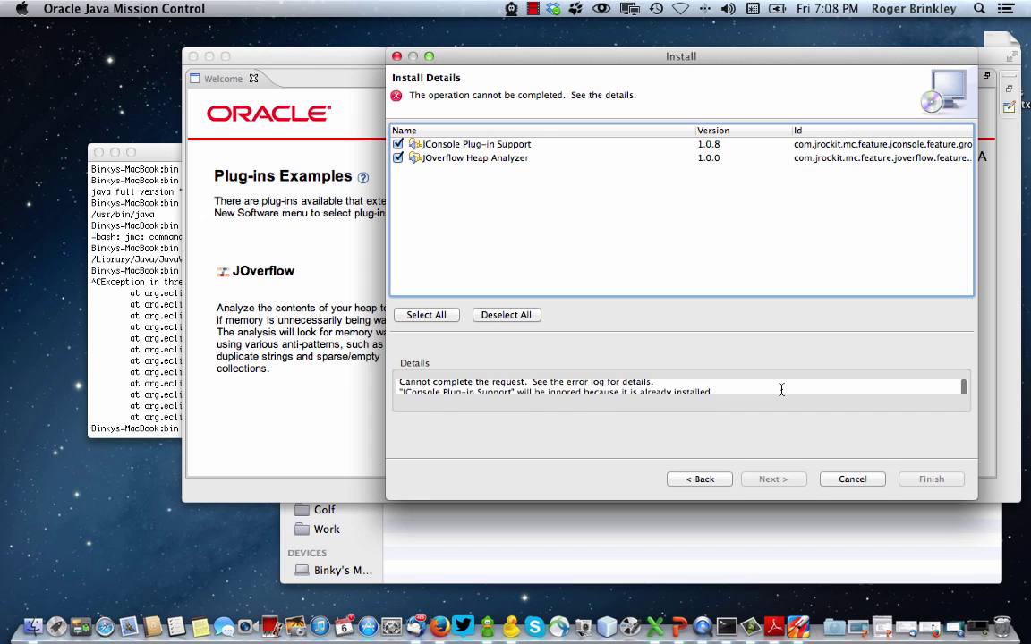
pyautogui.scroll(1, 781, 389)
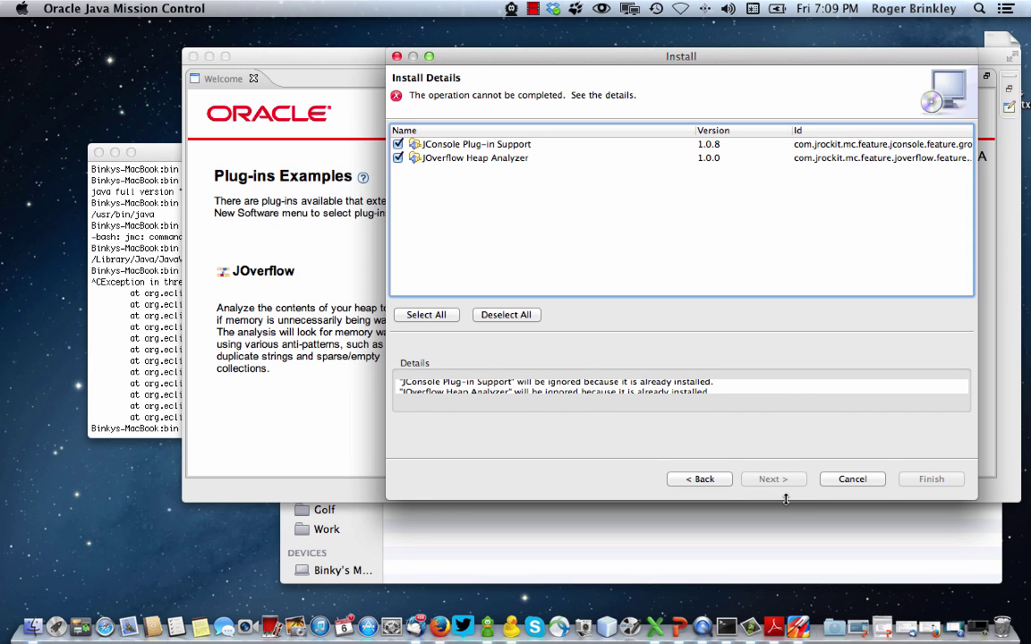
# Enlarge the installer dialog to read the remaining install details and cancel the plug-in installation.
pyautogui.moveTo(785, 499); pyautogui.dragTo(751, 564)
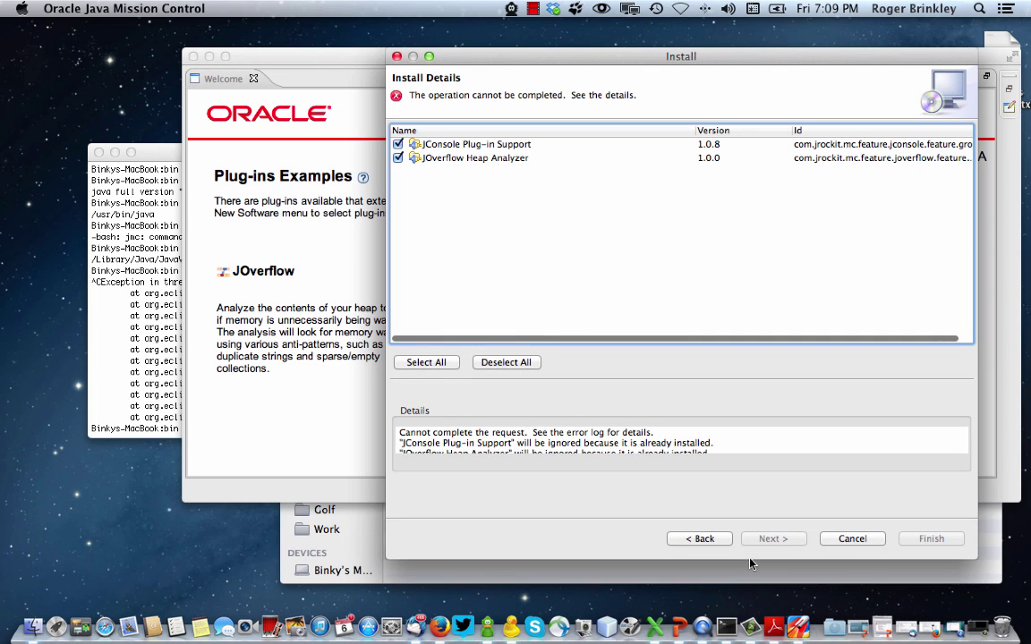
pyautogui.click(850, 539)
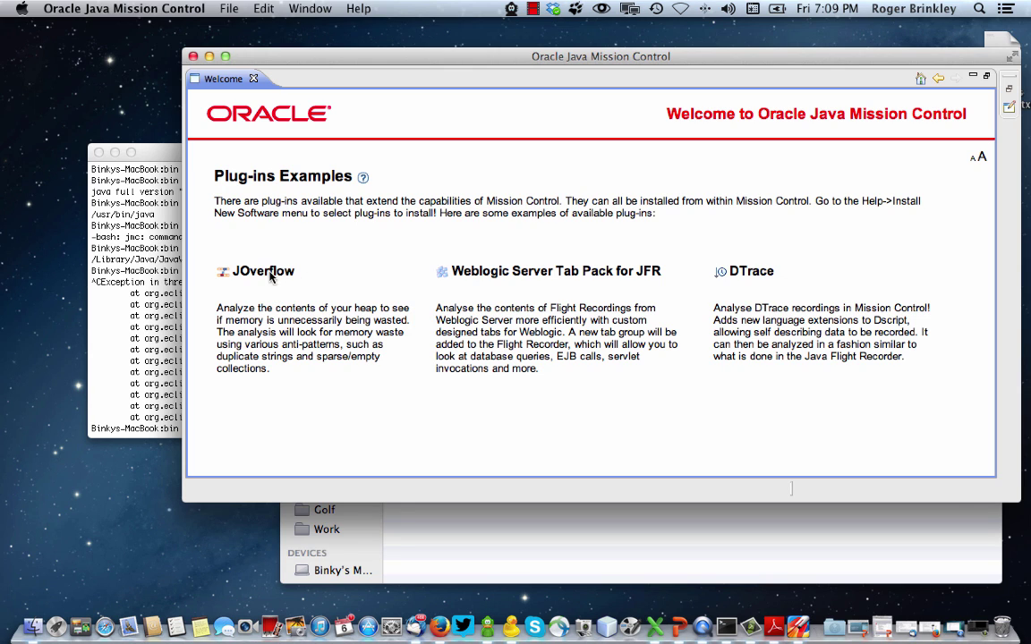
# Return to the welcome overview and start using Mission Control to bring up the list of local JVMs.
pyautogui.click(936, 82)
pyautogui.scroll(-3, 353, 389)
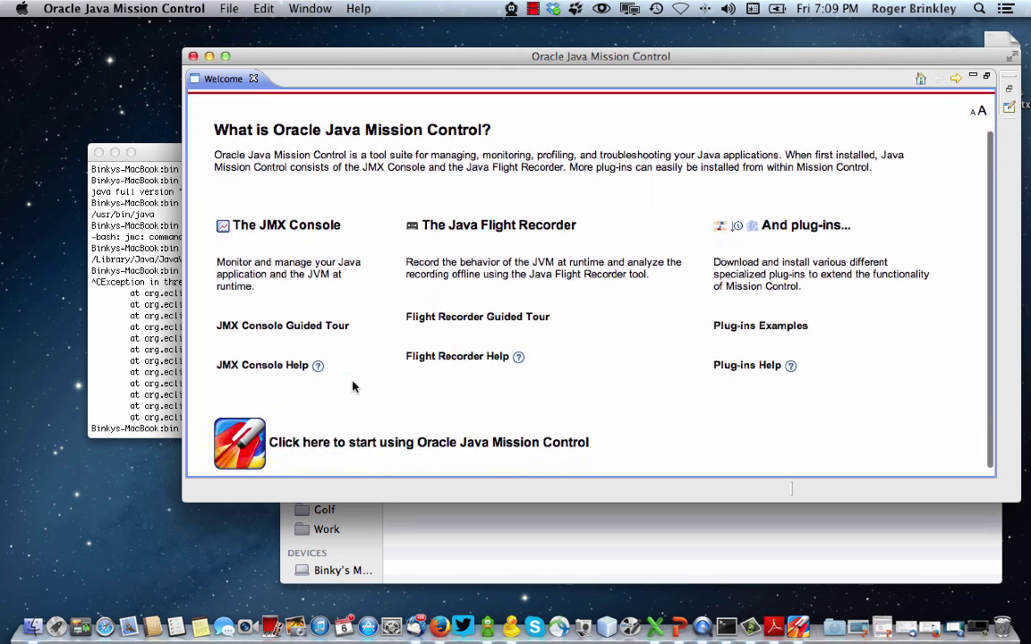
pyautogui.click(361, 433)
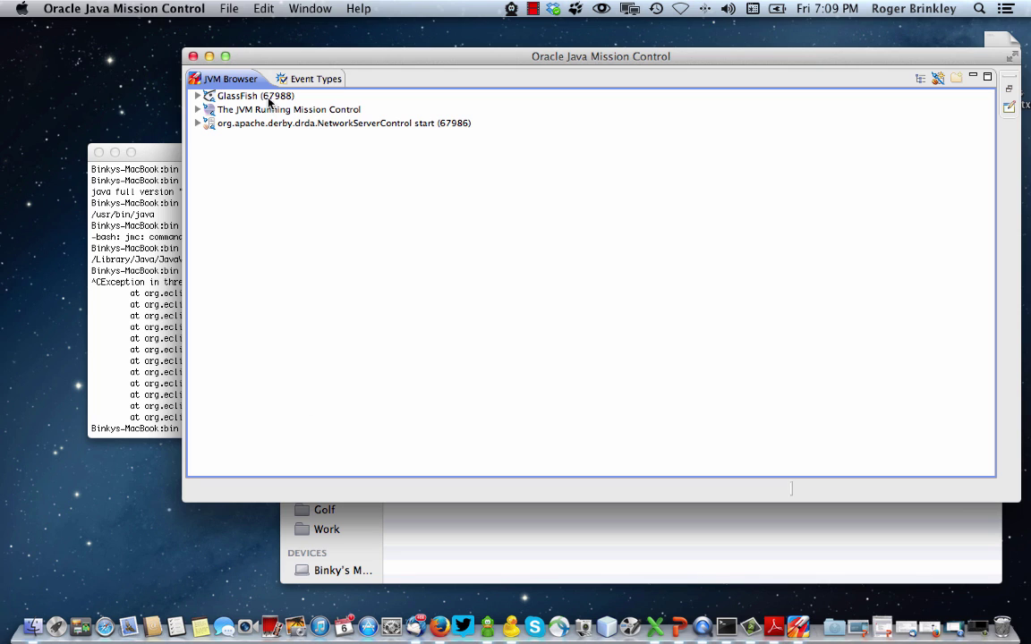
pyautogui.moveTo(282, 113)
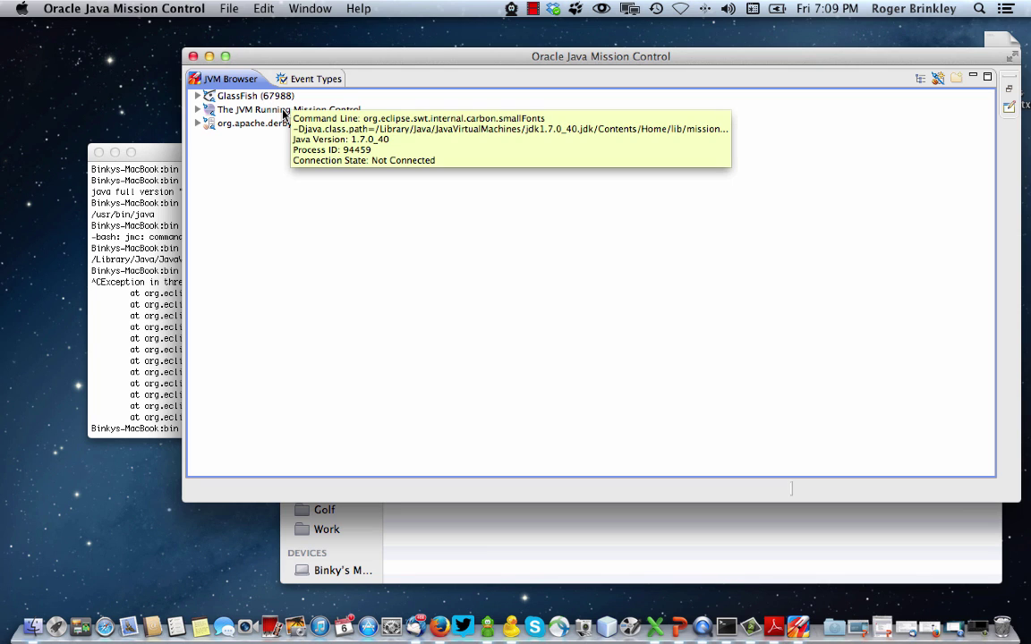
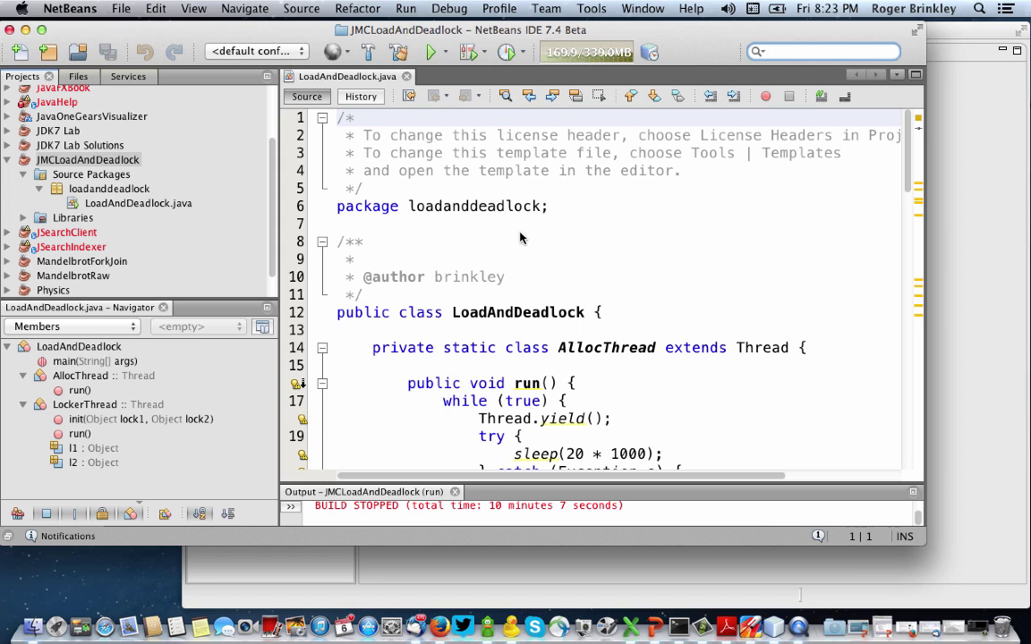
# Read through LoadAndDeadlock.java, examining the AllocThread and LockerThread classes and how the main method starts the threads.
pyautogui.scroll(-5, 523, 246)
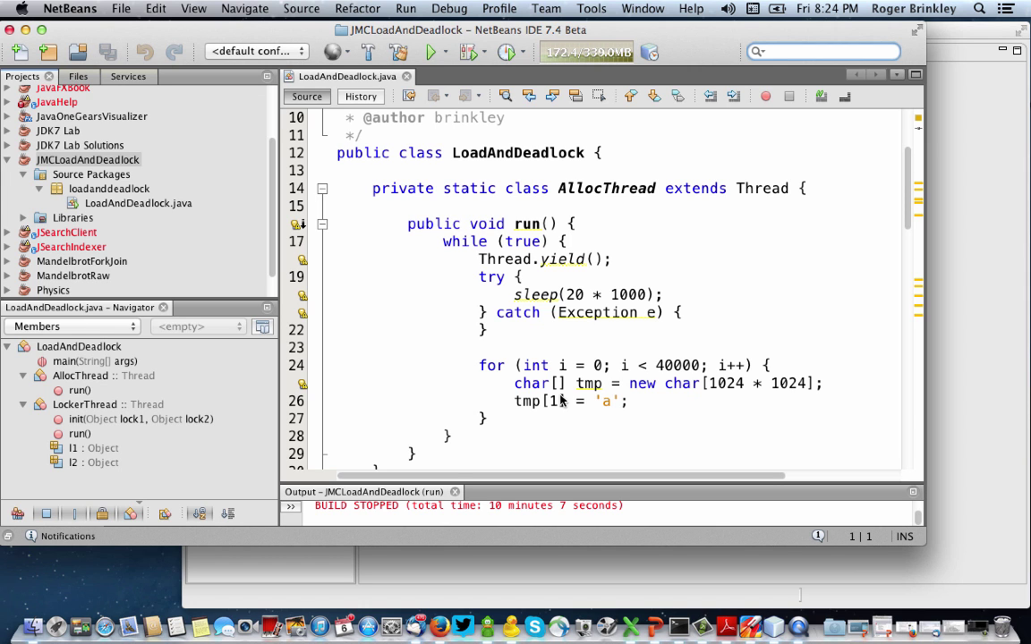
pyautogui.scroll(-5, 561, 401)
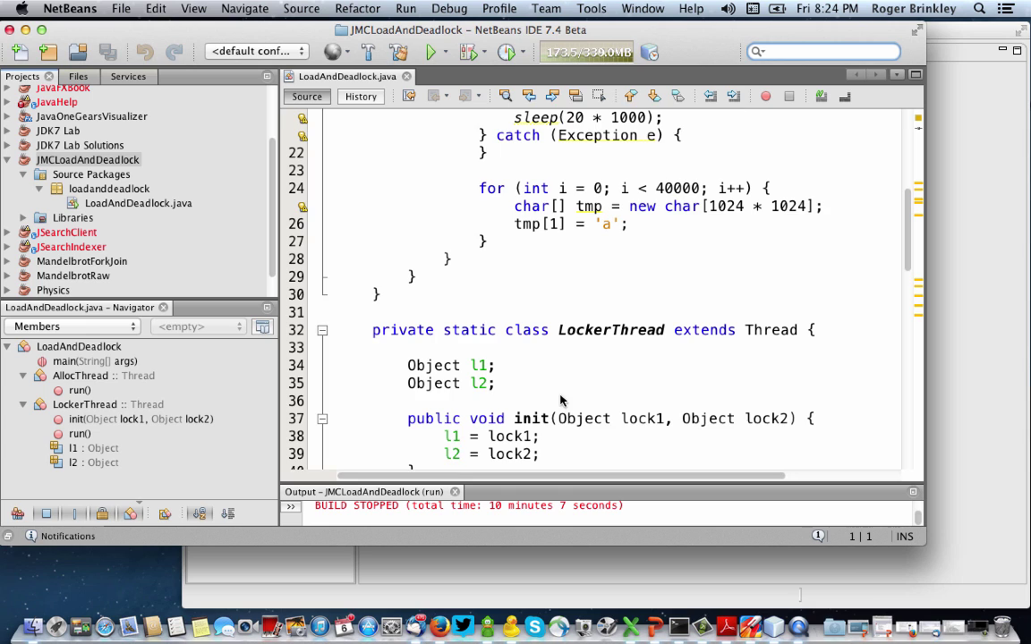
pyautogui.scroll(-2, 561, 401)
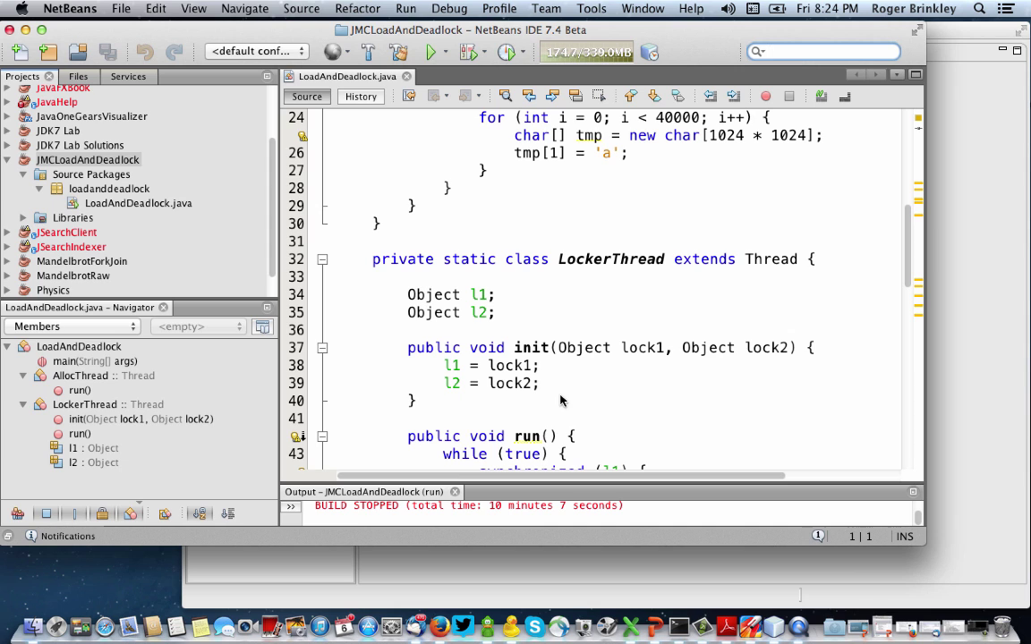
pyautogui.scroll(-4, 561, 401)
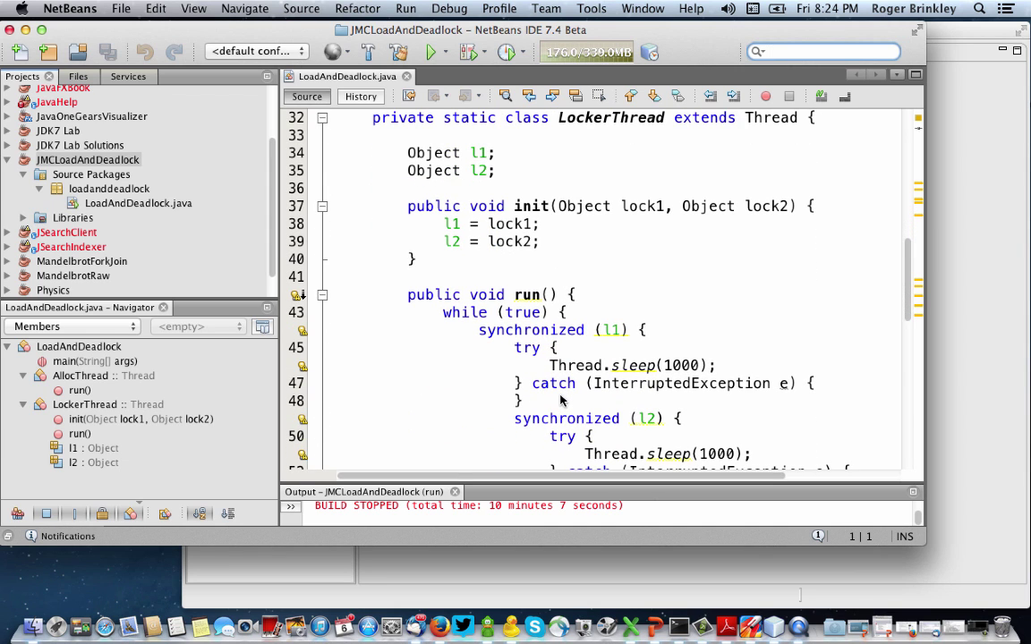
pyautogui.scroll(-9, 561, 401)
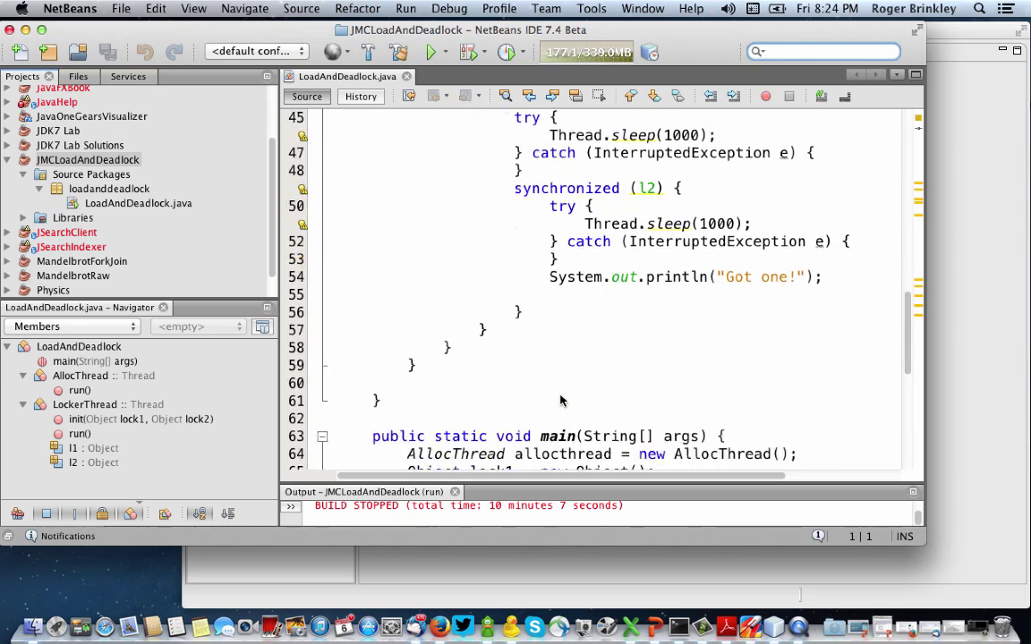
pyautogui.scroll(-2, 561, 401)
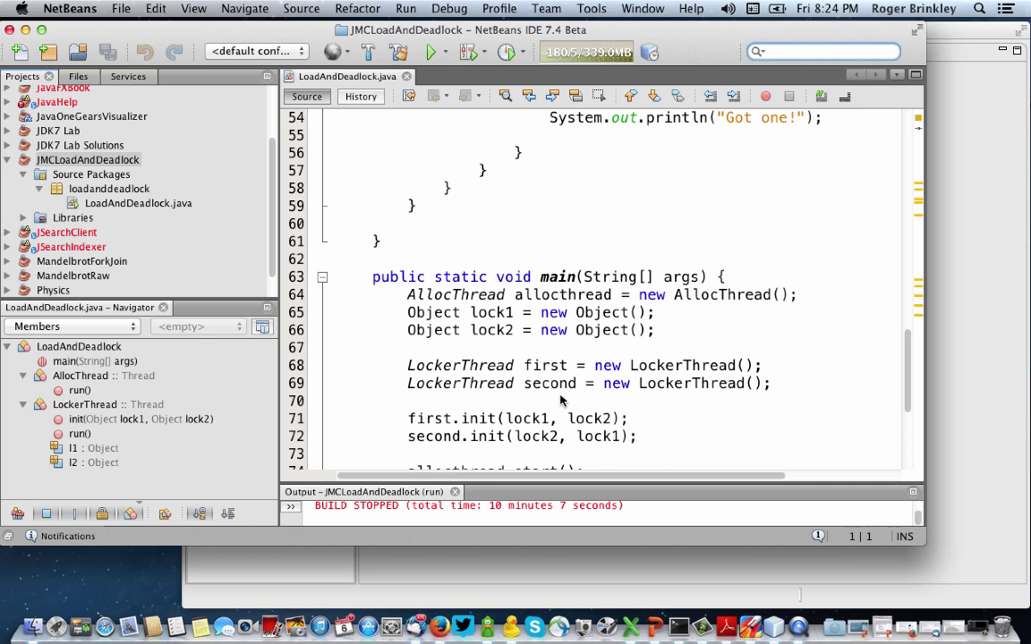
pyautogui.scroll(-2, 561, 401)
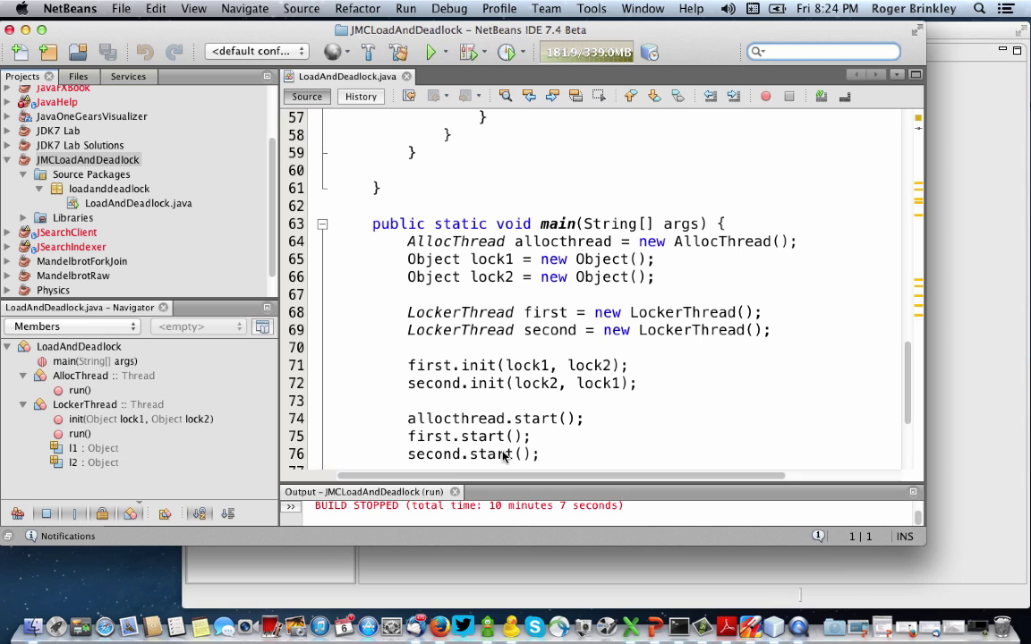
pyautogui.scroll(-2, 609, 425)
pyautogui.scroll(-1, 610, 425)
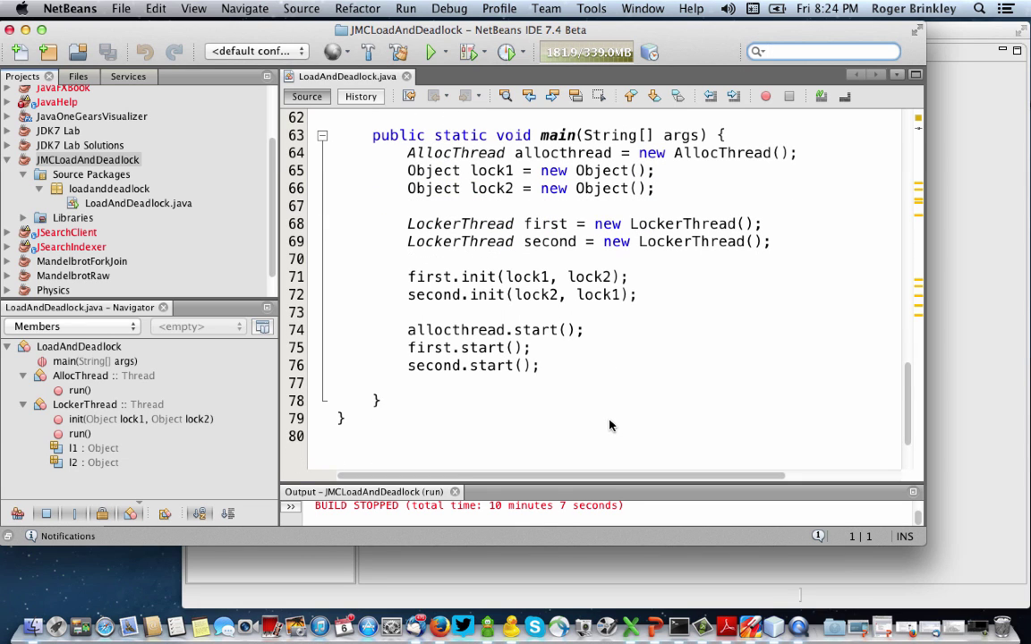
# Run the JMCLoadAndDeadlock project and switch to Java Mission Control.
pyautogui.rightClick(101, 164)
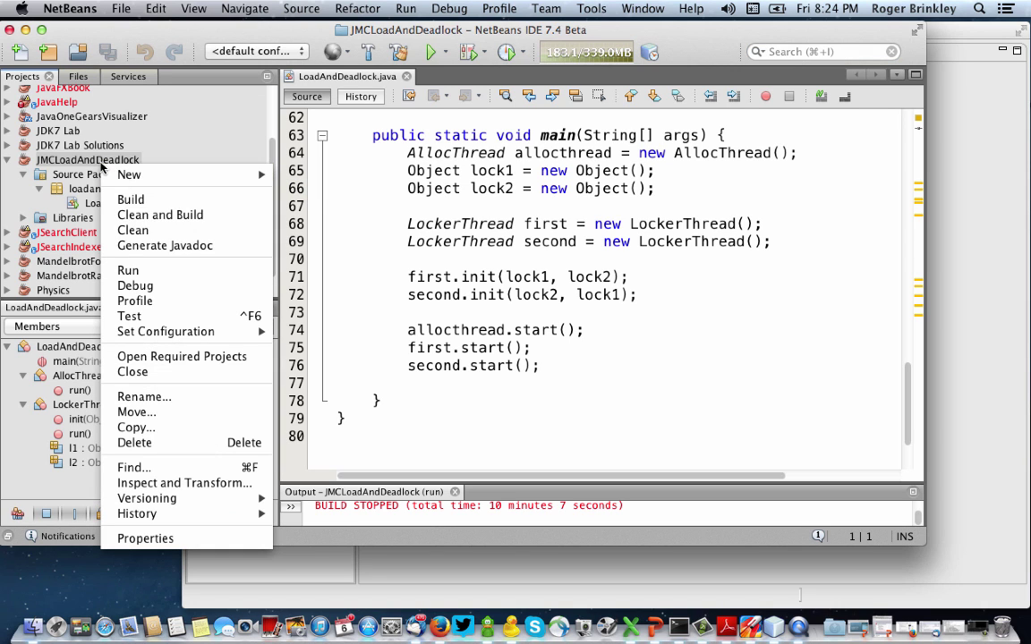
pyautogui.click(130, 270)
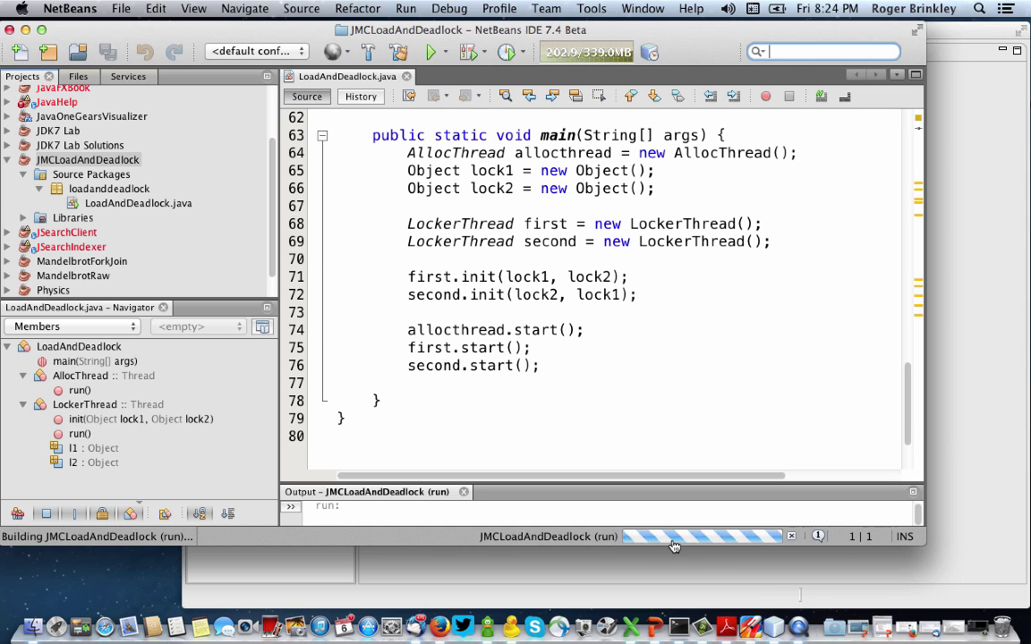
pyautogui.click(970, 430)
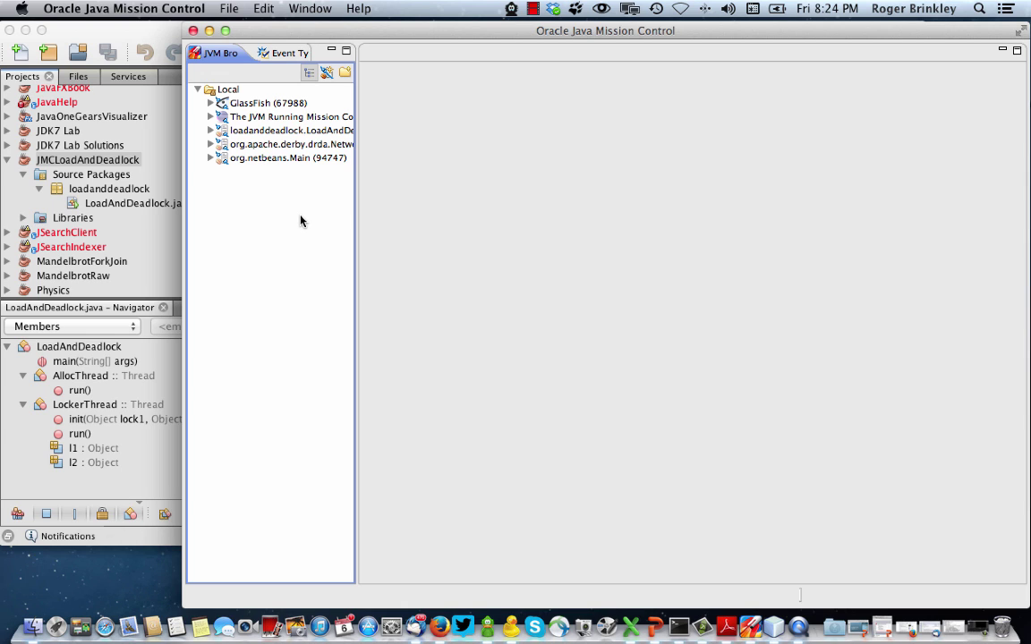
# Start the JMX Console for the local loadanddeadlock.LoadAndDeadlock JVM.
pyautogui.rightClick(241, 132)
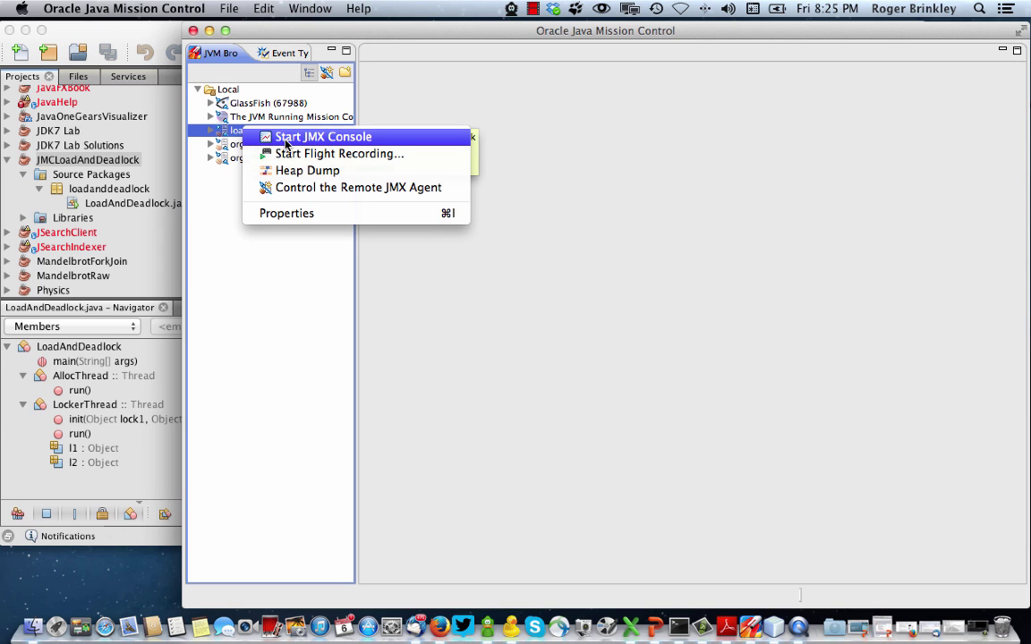
pyautogui.click(286, 138)
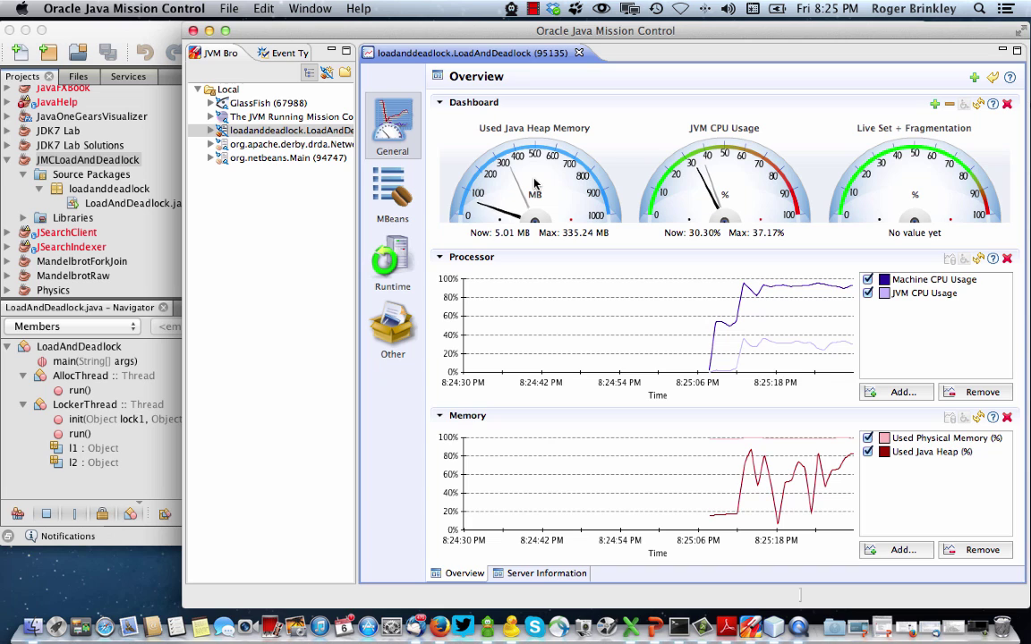
pyautogui.moveTo(534, 182)
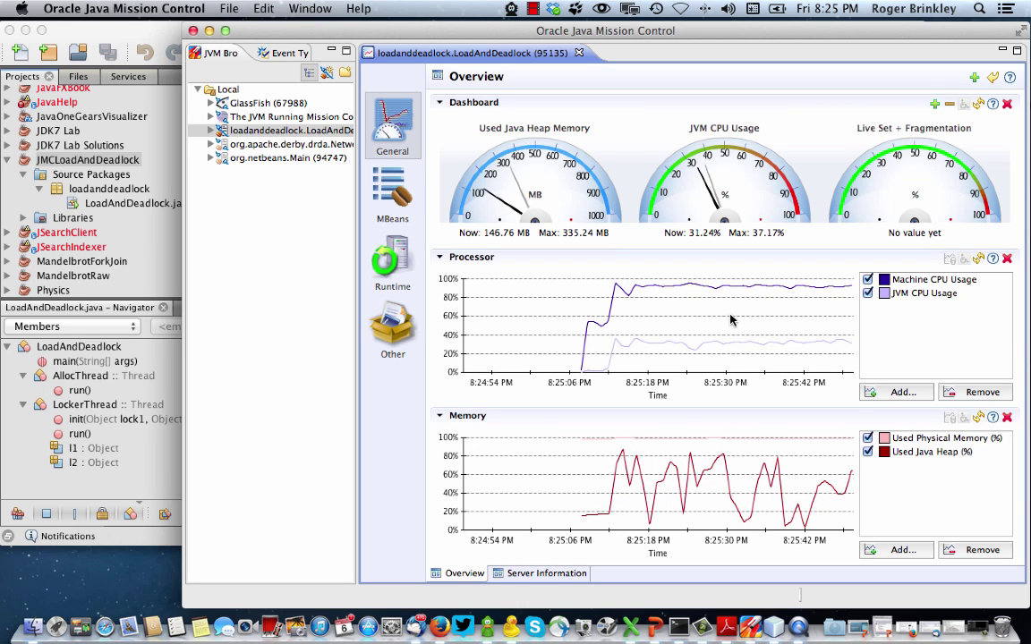
# Zoom the Processor chart's time range out and in to examine the JVM CPU usage curve.
pyautogui.click(730, 320)
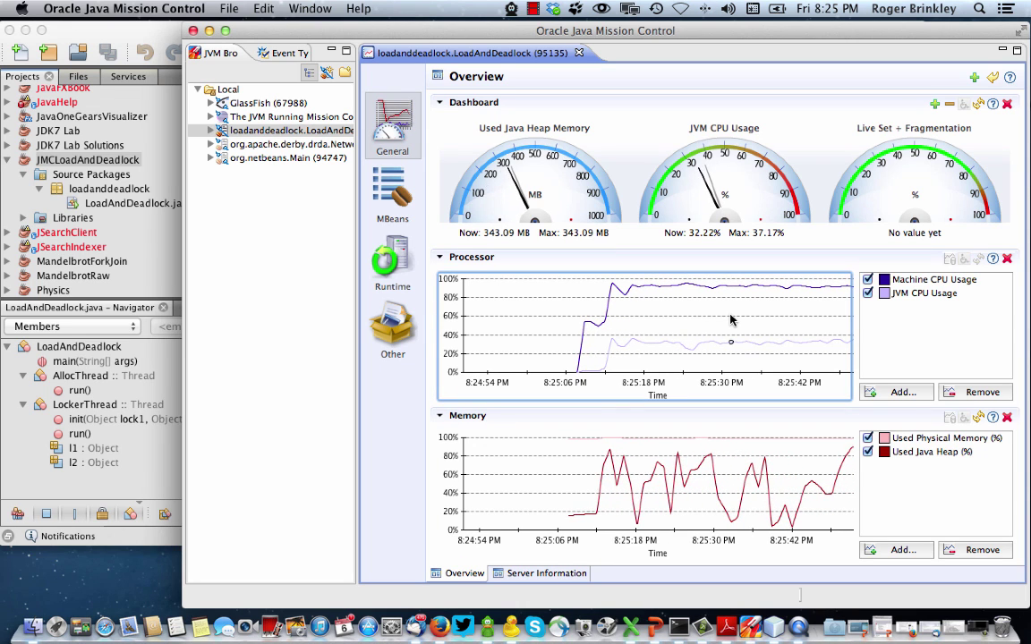
pyautogui.scroll(-3, 730, 320)
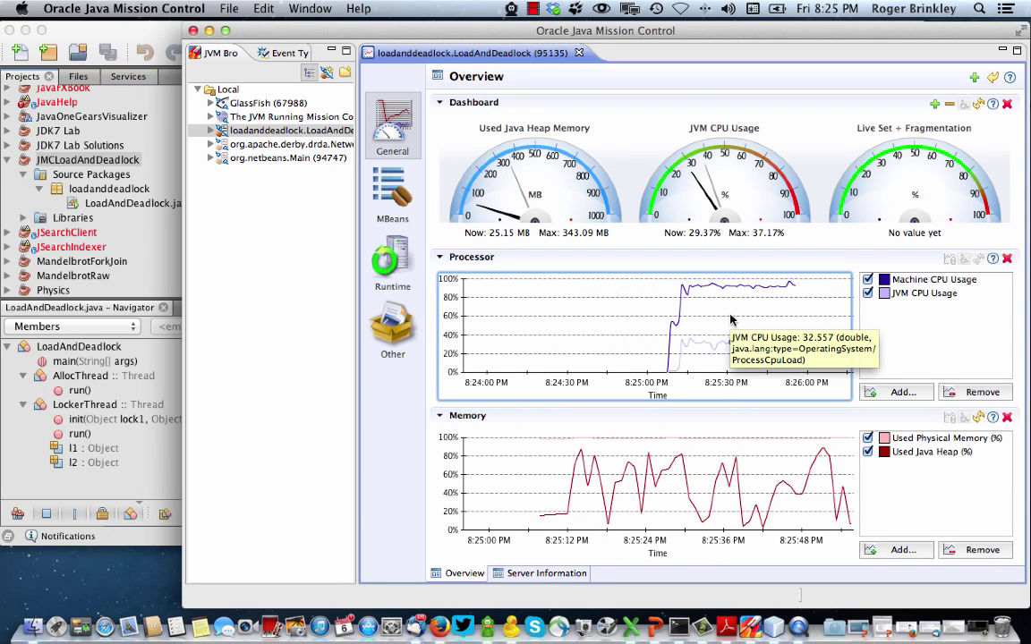
pyautogui.scroll(1, 730, 319)
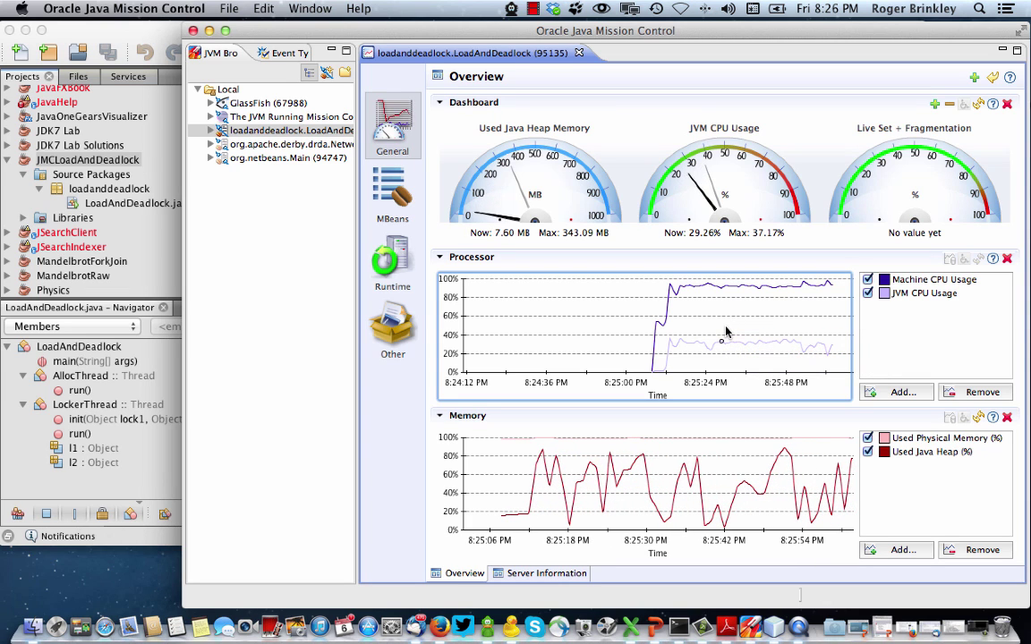
pyautogui.scroll(1, 727, 337)
pyautogui.scroll(-2, 726, 333)
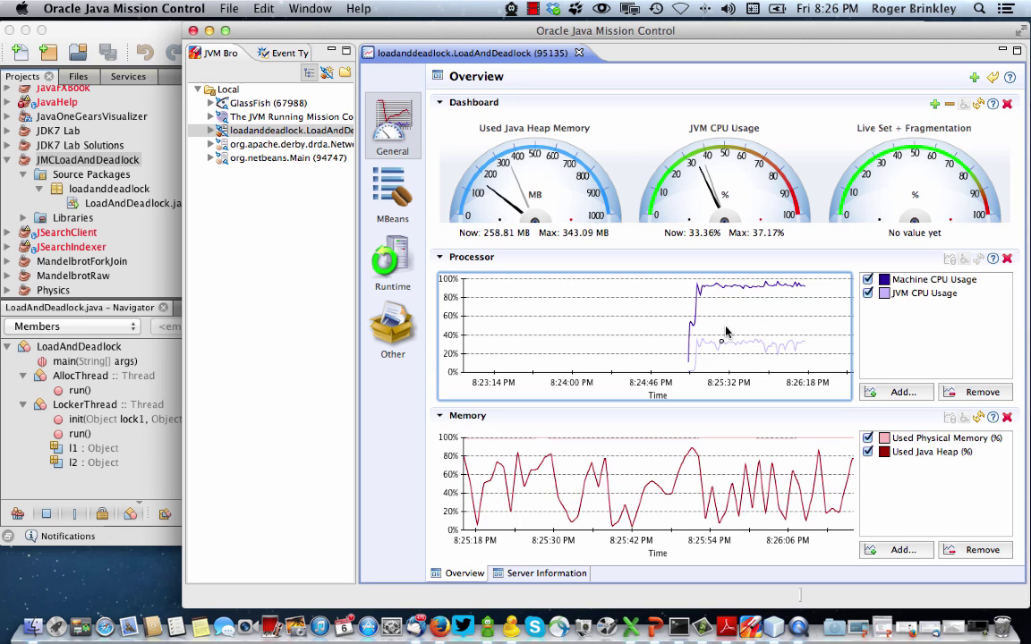
# Set the Processor chart to show the last minute.
pyautogui.rightClick(726, 331)
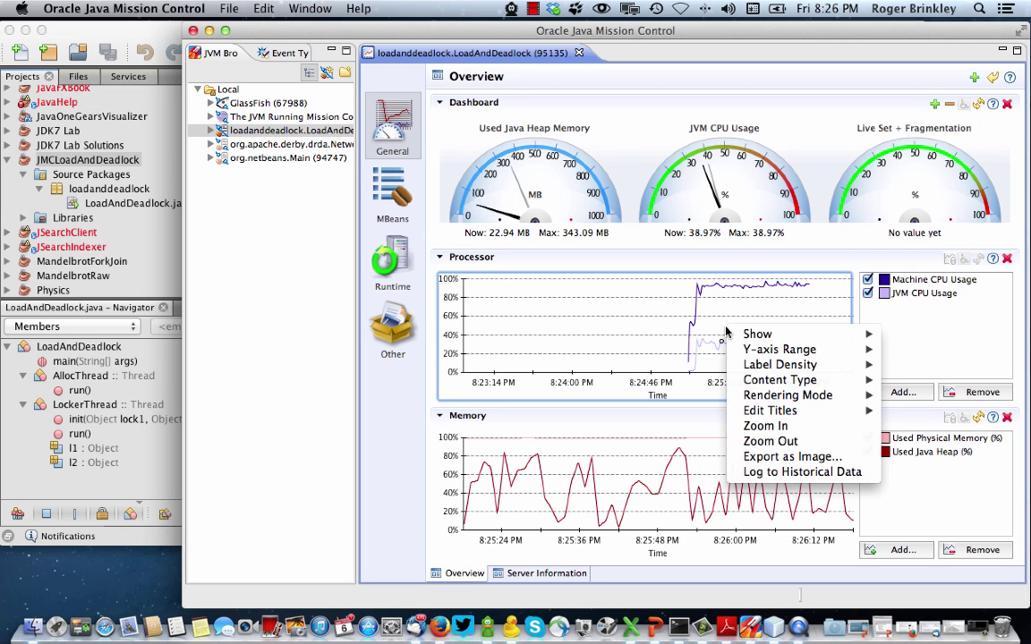
pyautogui.moveTo(741, 337)
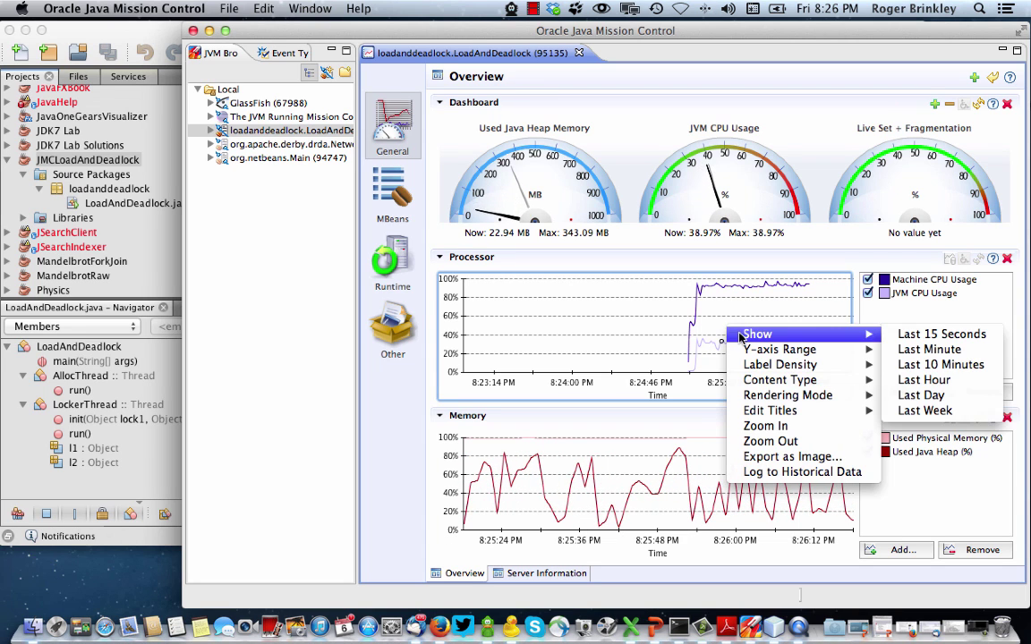
pyautogui.click(915, 352)
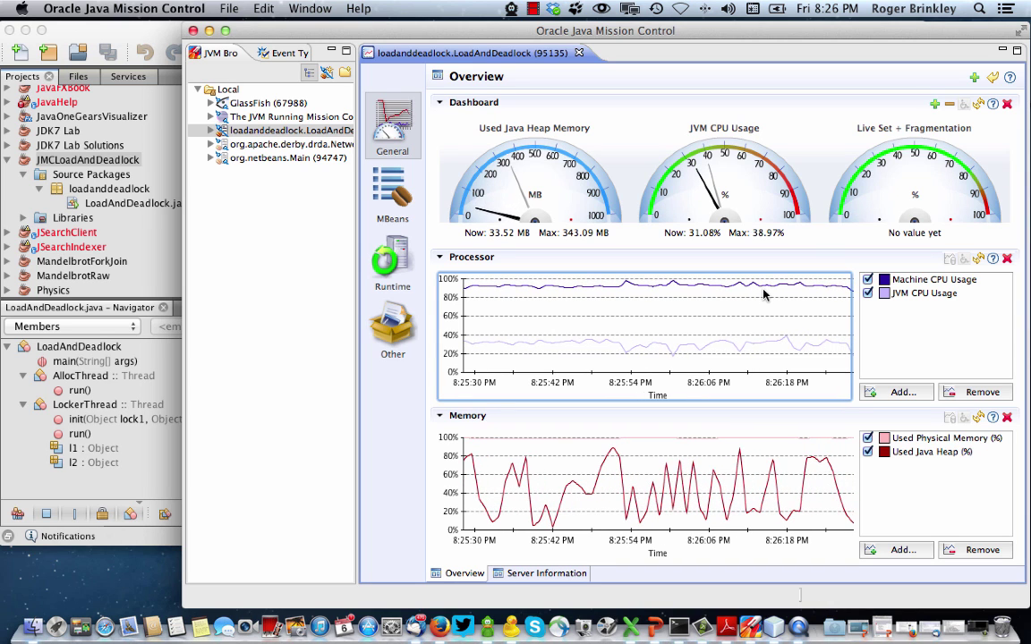
# Zoom out the Processor chart's time range and inspect the Machine CPU Usage curve along its length.
pyautogui.scroll(-3, 763, 294)
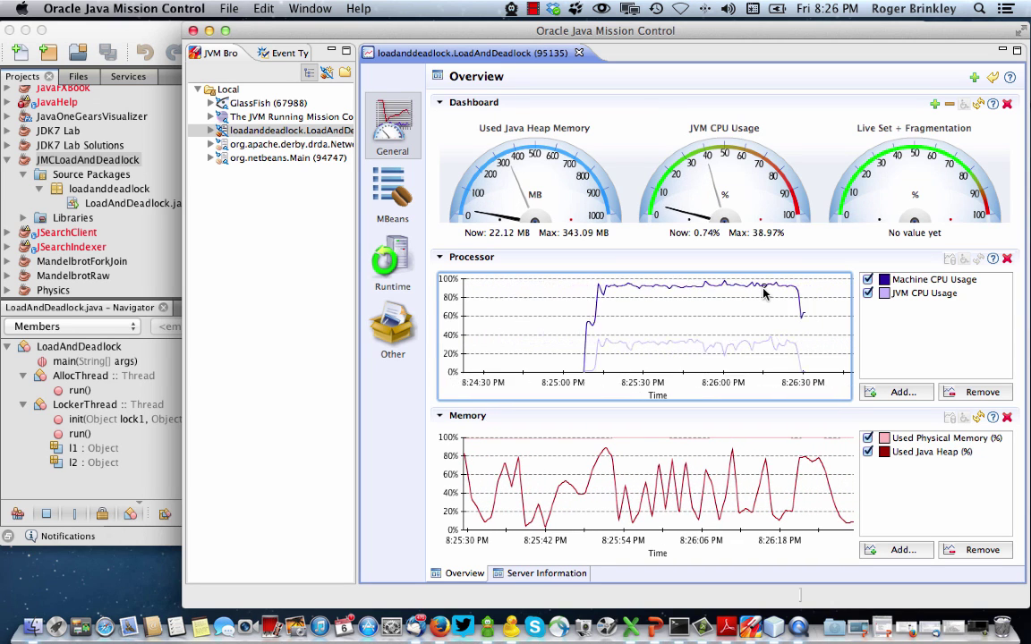
pyautogui.moveTo(764, 293)
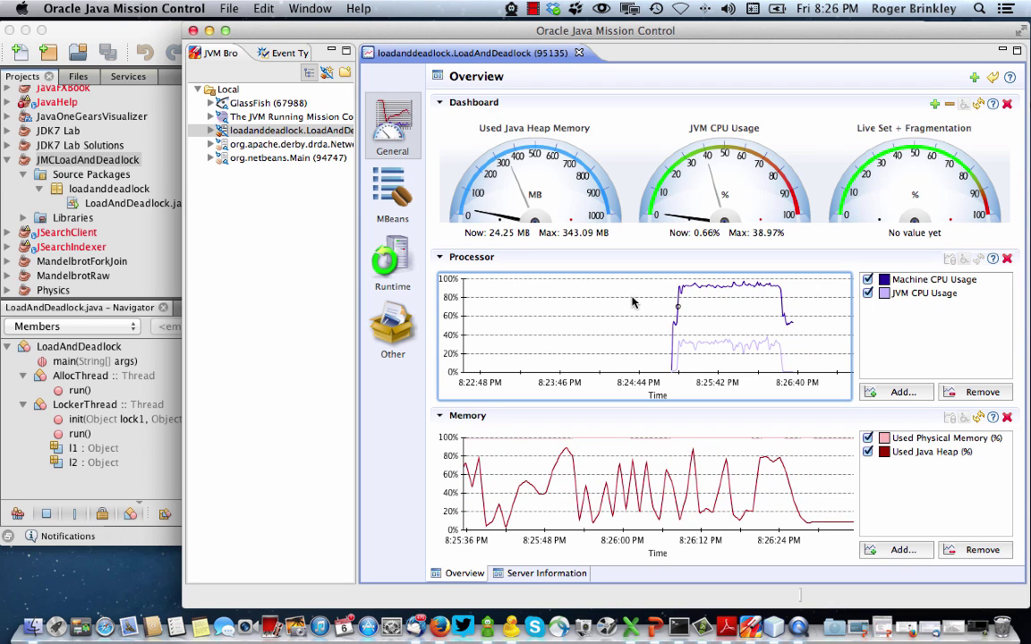
pyautogui.moveTo(631, 303)
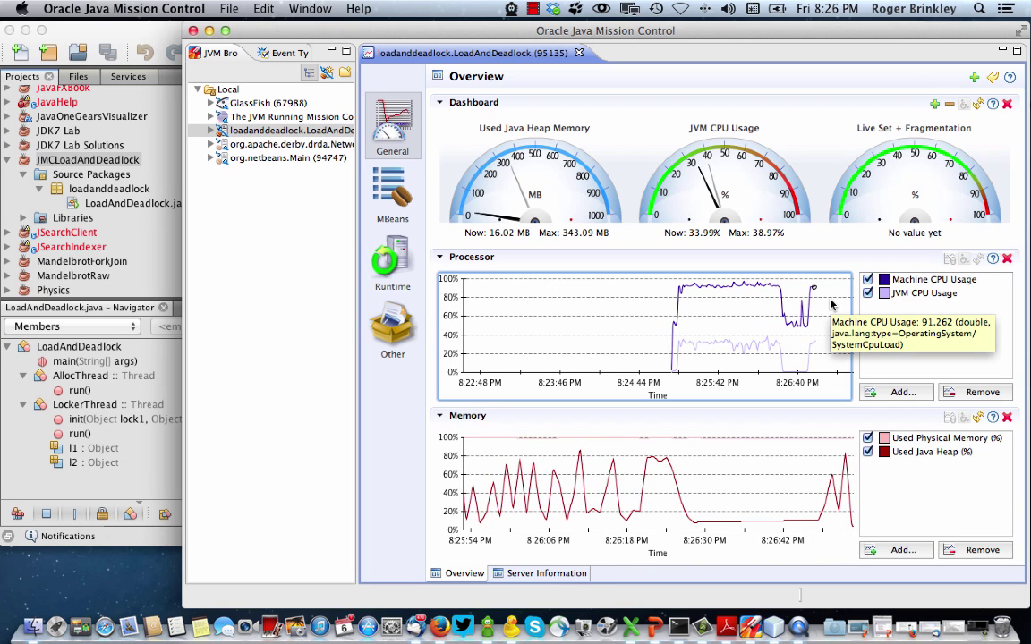
# Resume live updating of the Processor chart and widen its time range to about half an hour.
pyautogui.click(979, 260)
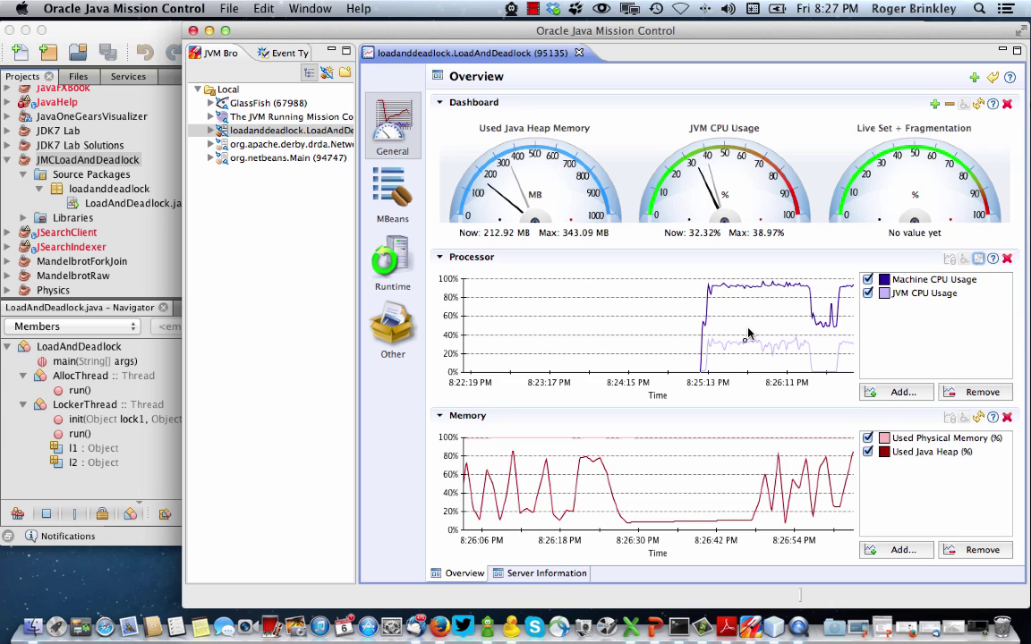
pyautogui.scroll(-2, 747, 333)
pyautogui.scroll(-3, 748, 333)
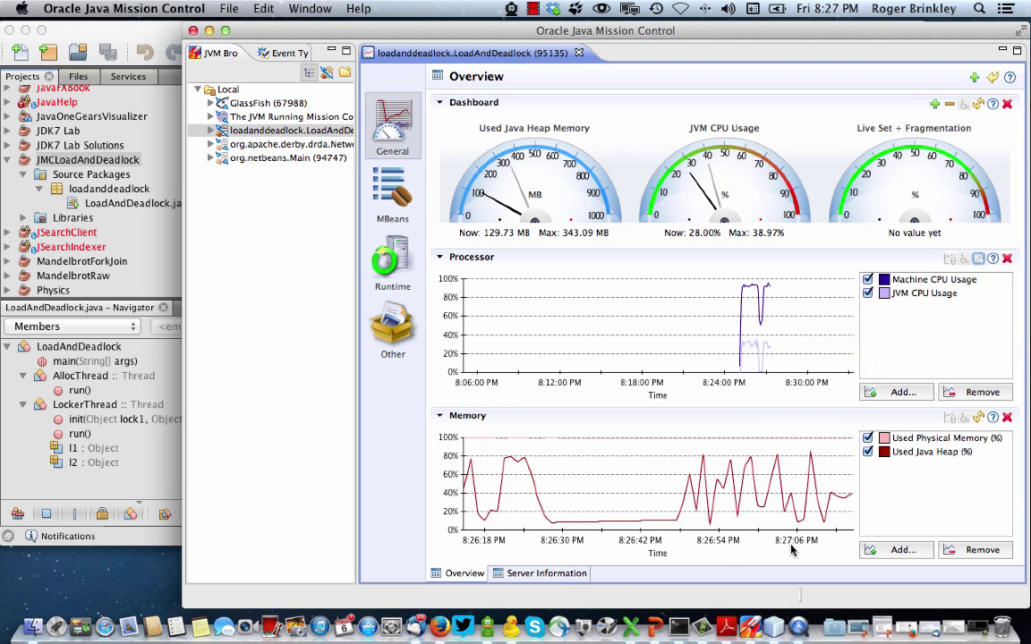
# Add the java.lang Threading attribute ThreadCount to the Memory chart.
pyautogui.click(900, 551)
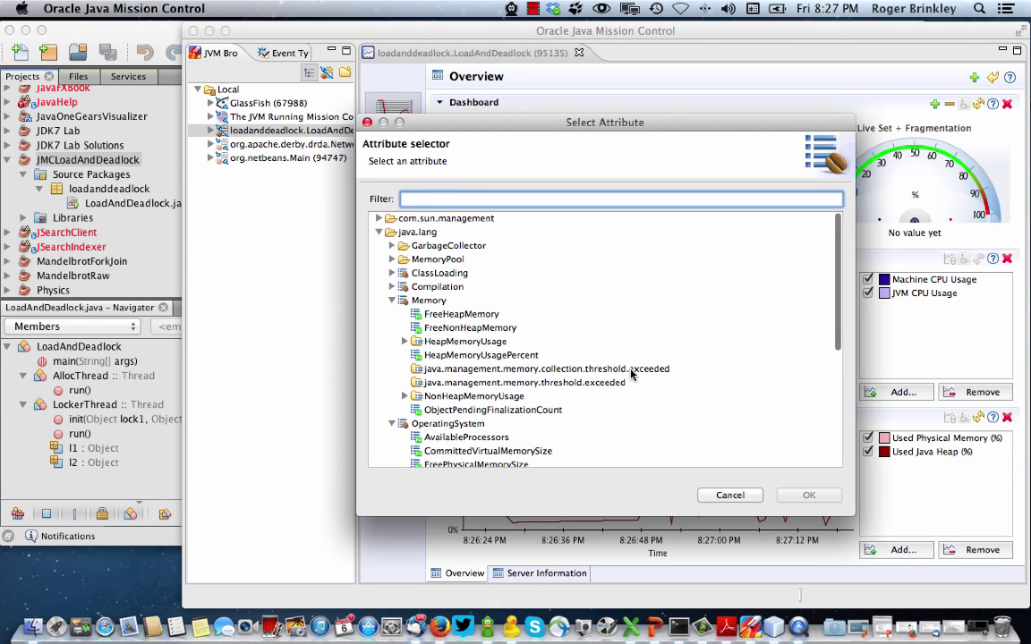
pyautogui.scroll(-6, 631, 374)
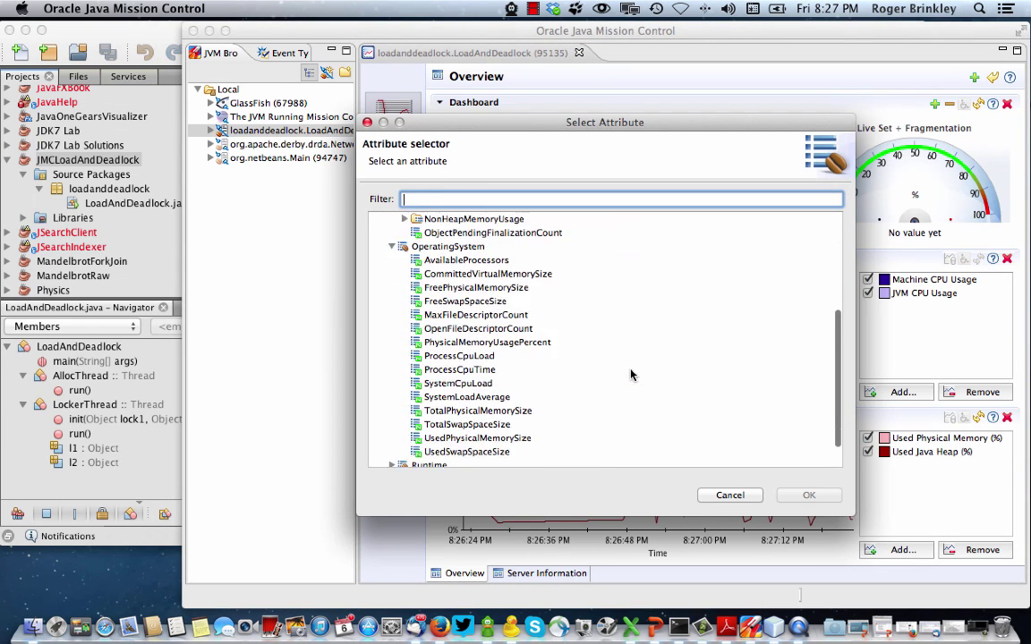
pyautogui.scroll(-1, 631, 374)
pyautogui.scroll(-2, 631, 374)
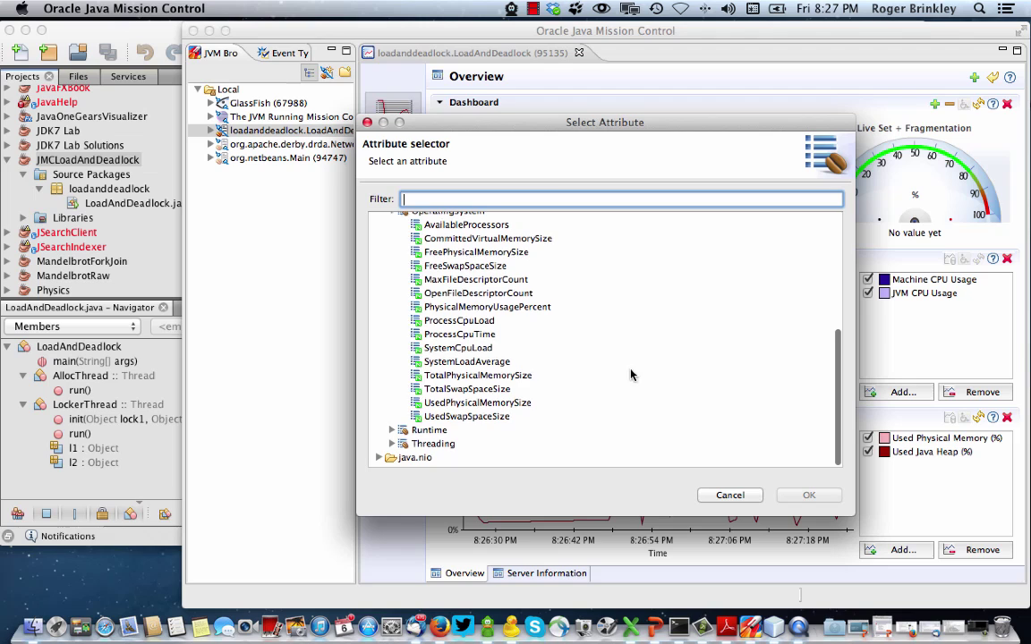
pyautogui.click(405, 448)
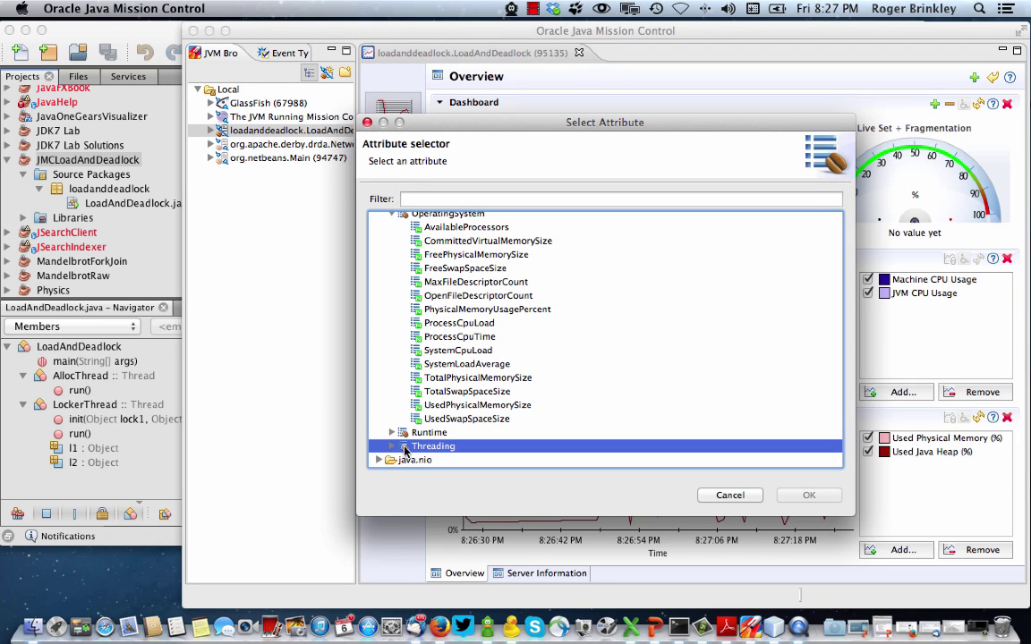
pyautogui.doubleClick(405, 448)
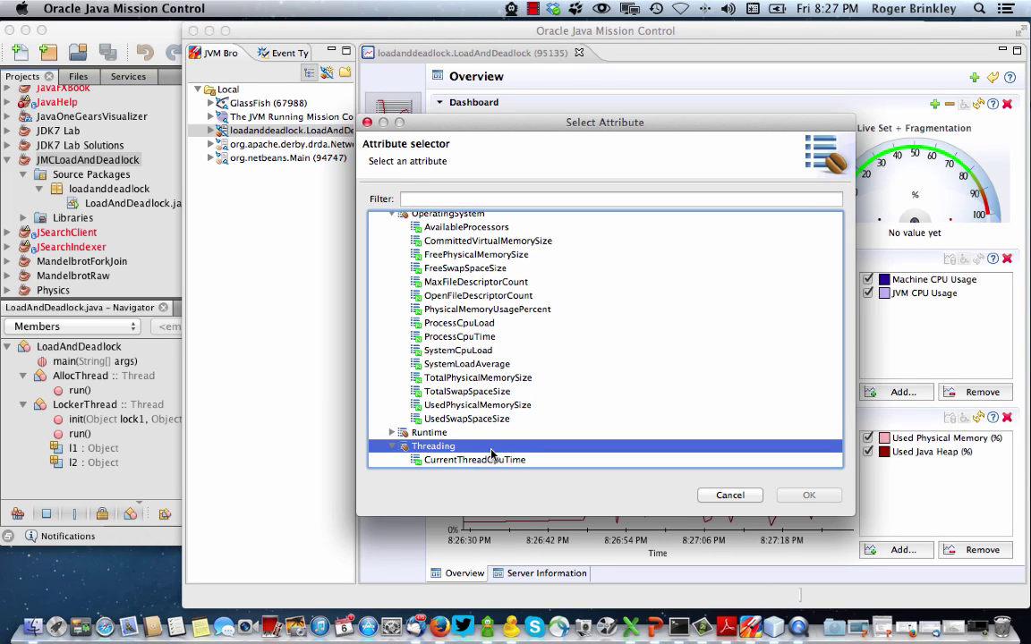
pyautogui.scroll(-5, 490, 454)
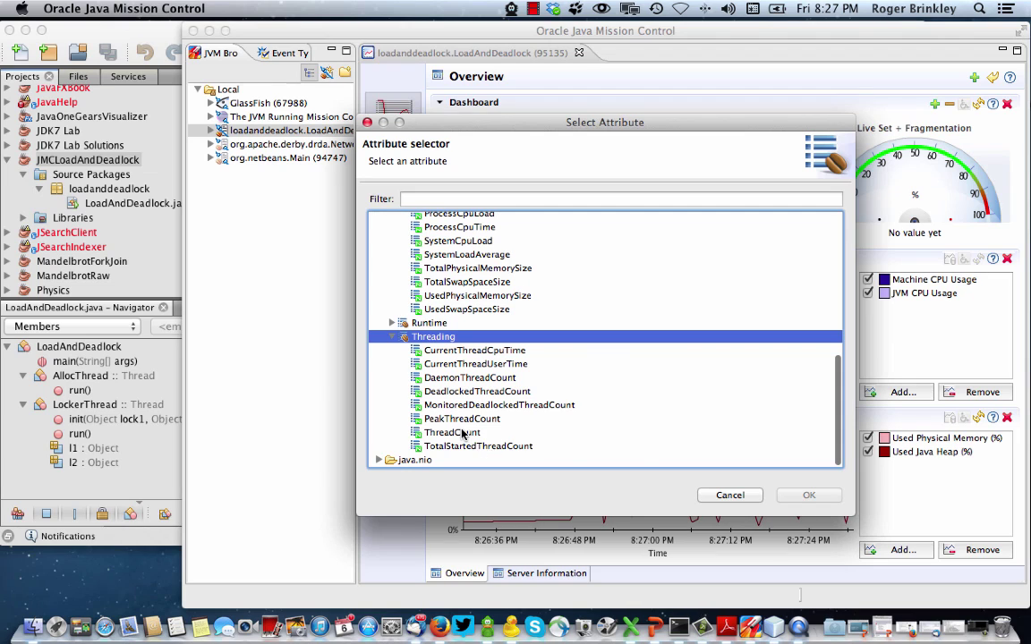
pyautogui.click(462, 433)
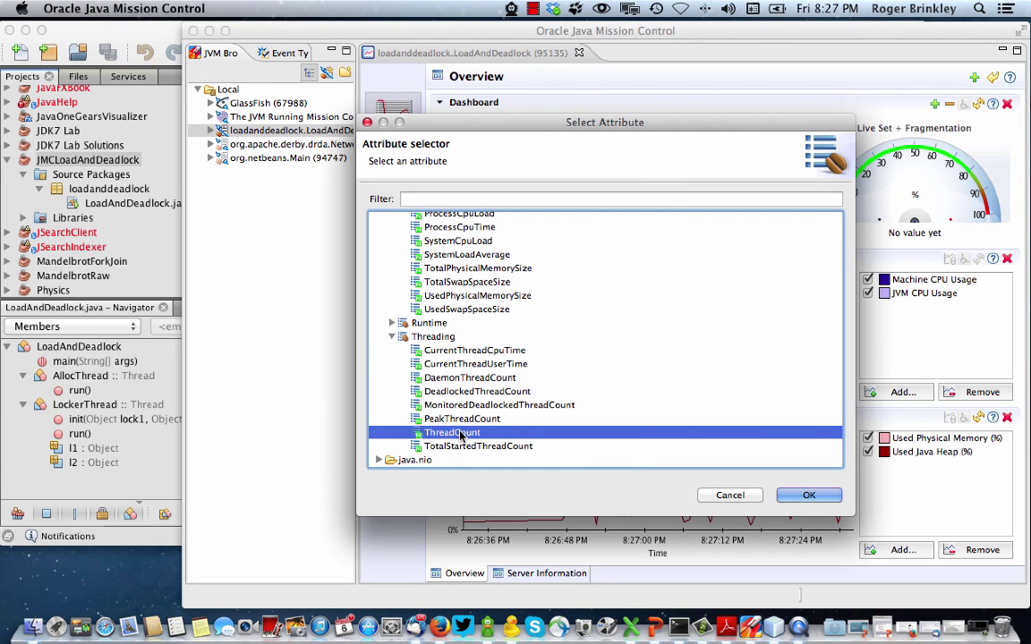
pyautogui.click(810, 496)
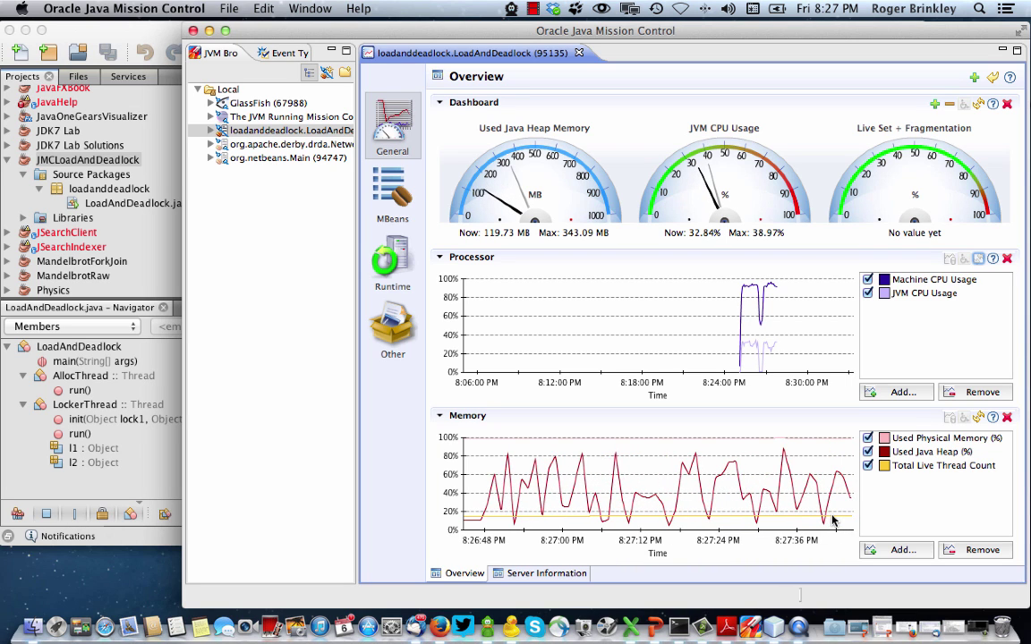
# View the server information, and reset all attribute subscriptions on the Overview page to their defaults.
pyautogui.click(560, 576)
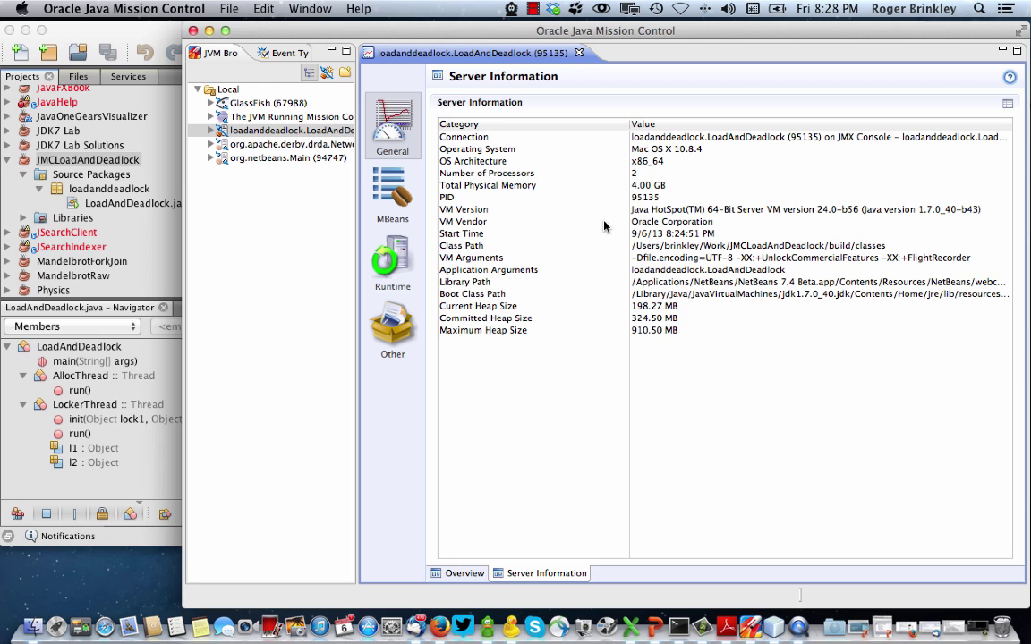
pyautogui.click(454, 573)
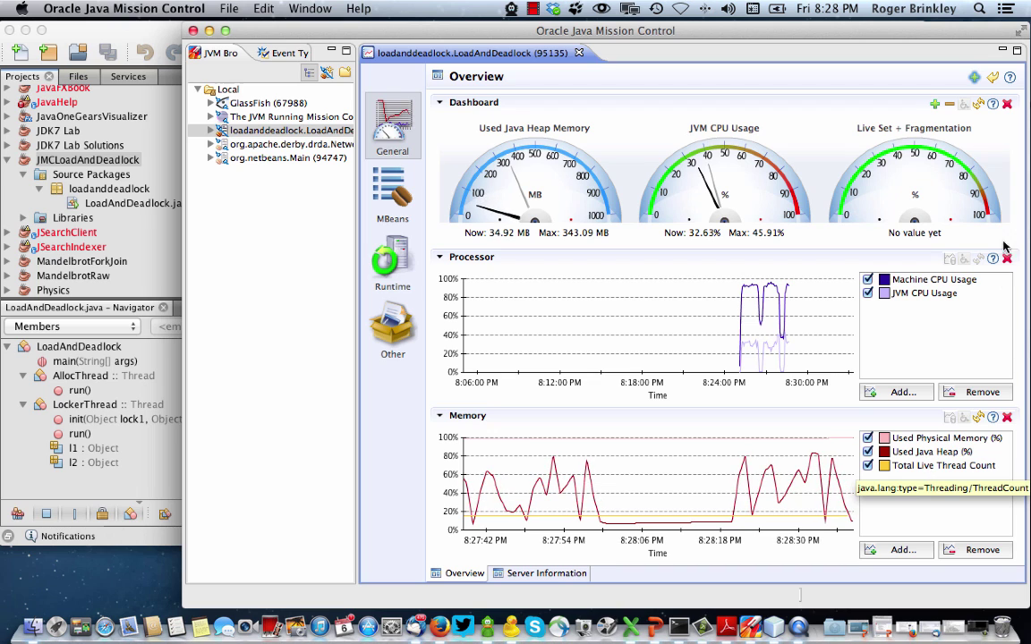
pyautogui.click(994, 79)
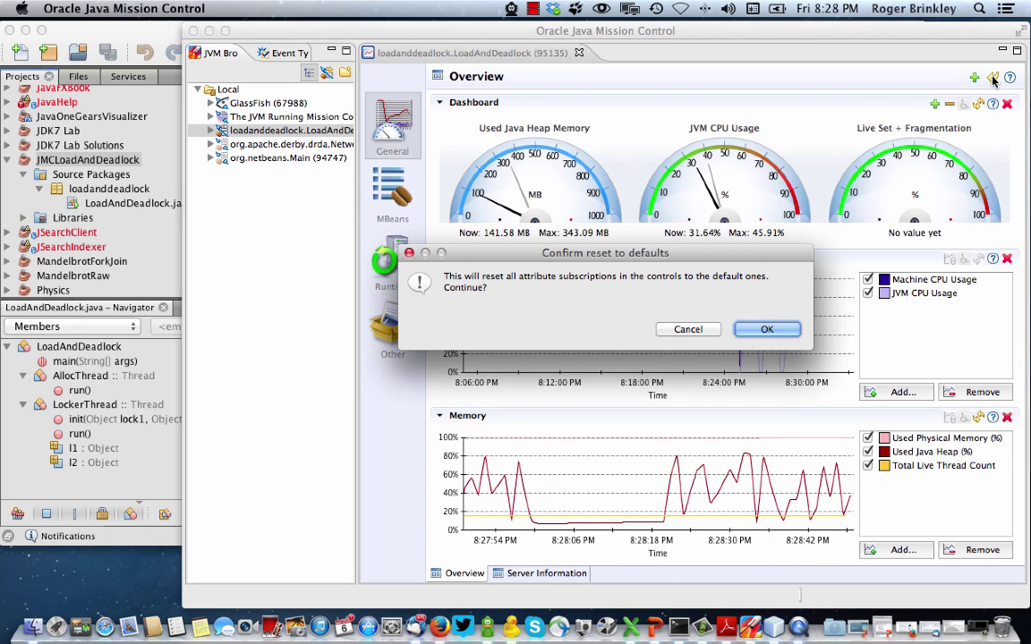
pyautogui.click(767, 330)
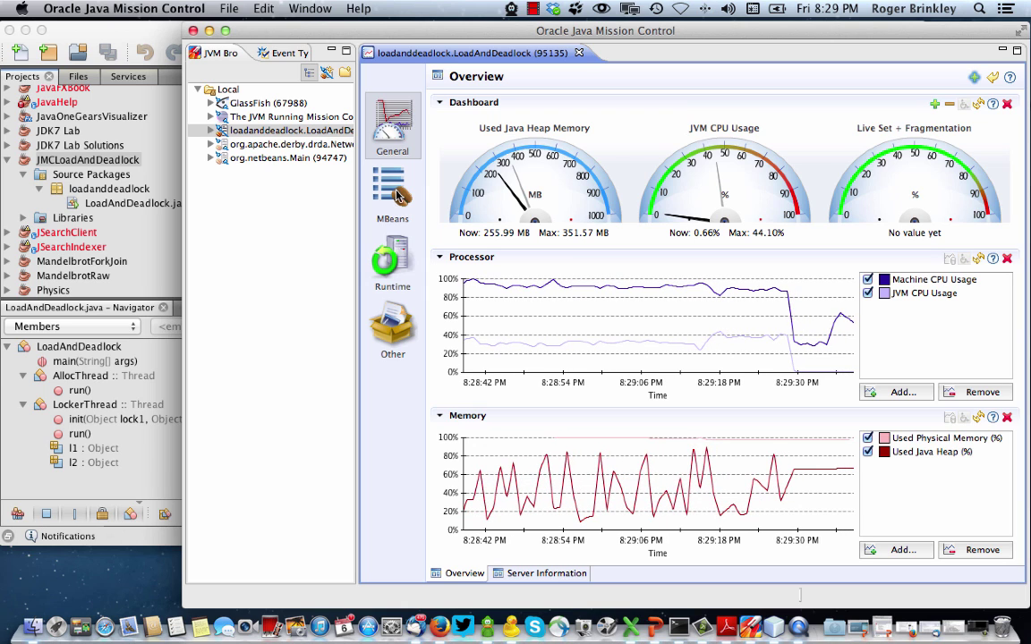
# Open the java.lang Threading MBean in the MBean Browser and check its ThreadCount and DeadlockedThreadCount attributes.
pyautogui.click(398, 197)
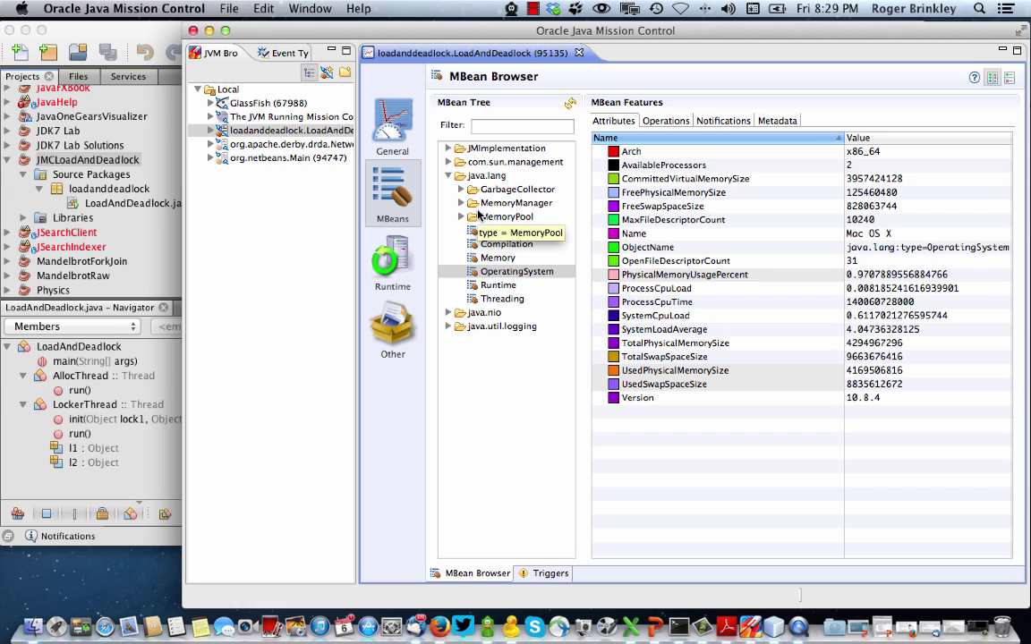
pyautogui.click(476, 299)
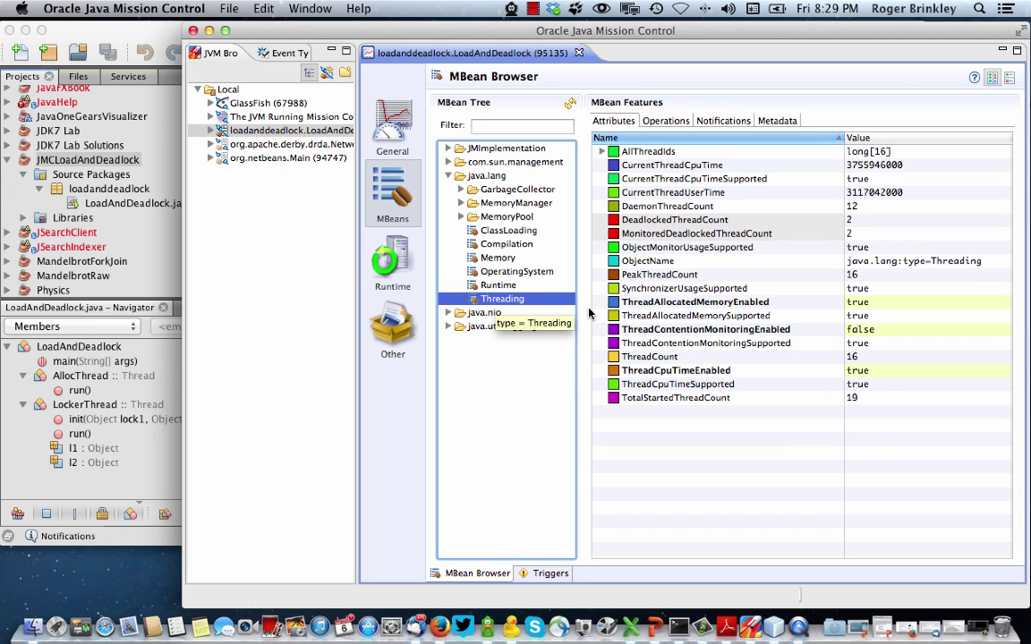
pyautogui.click(664, 359)
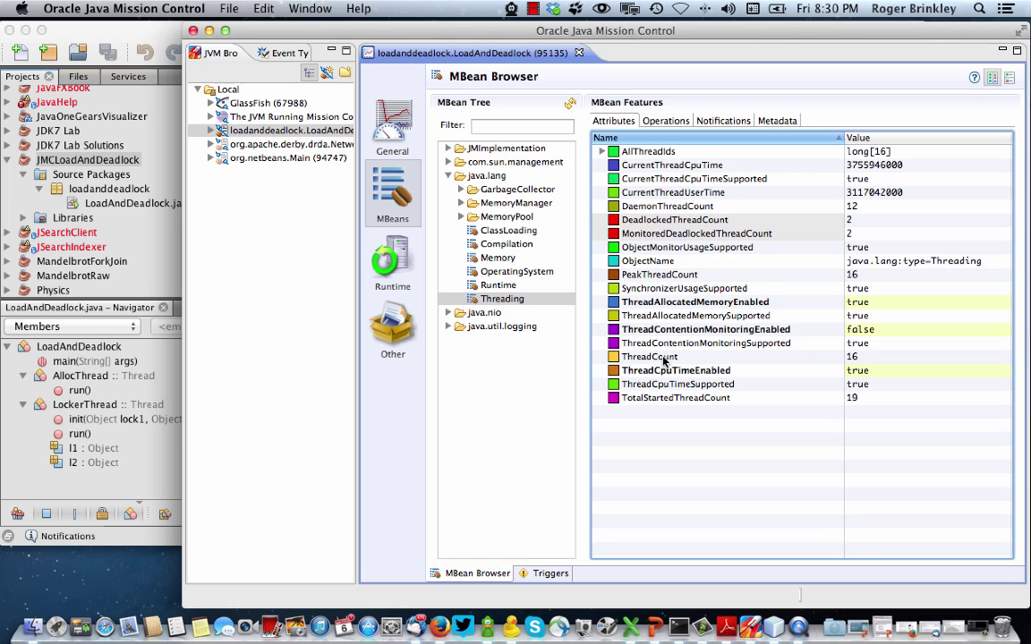
pyautogui.click(662, 224)
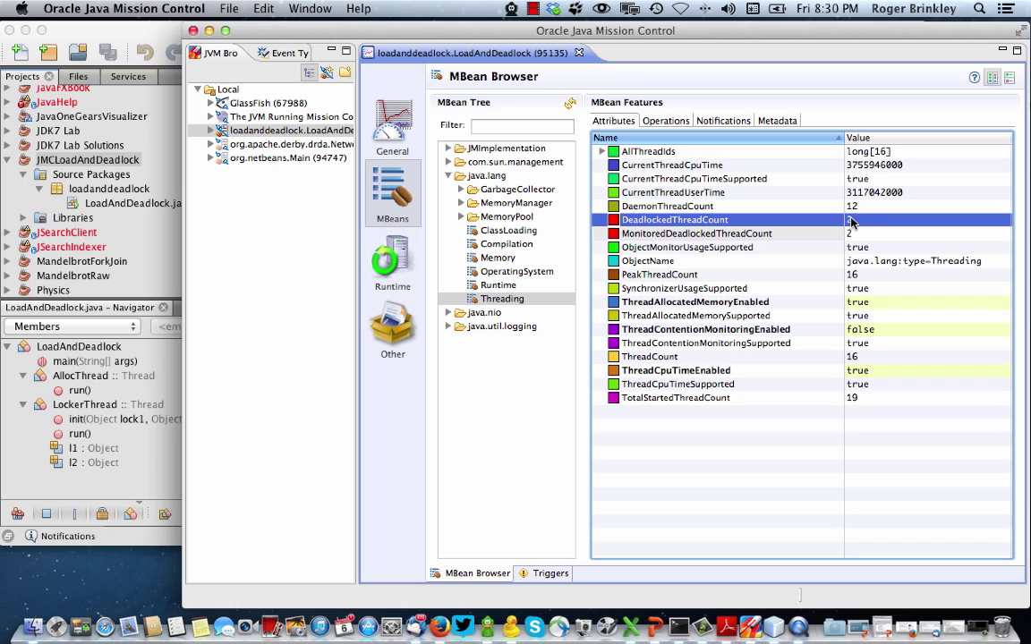
pyautogui.moveTo(839, 223)
# View the attributes of the java.lang Memory MBean and of the Code Cache memory pool.
pyautogui.click(498, 259)
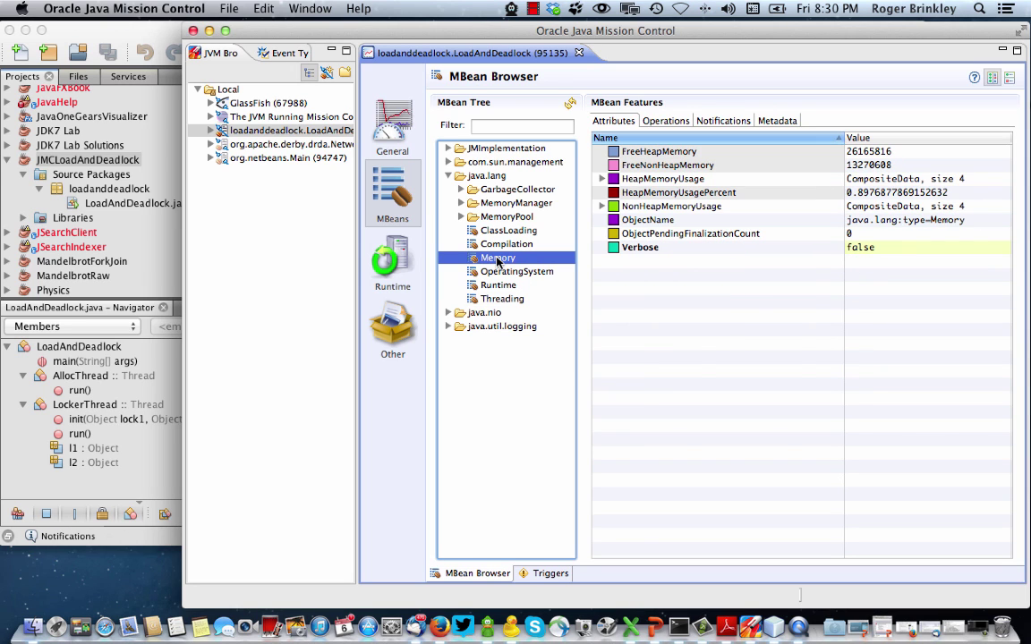
pyautogui.click(484, 219)
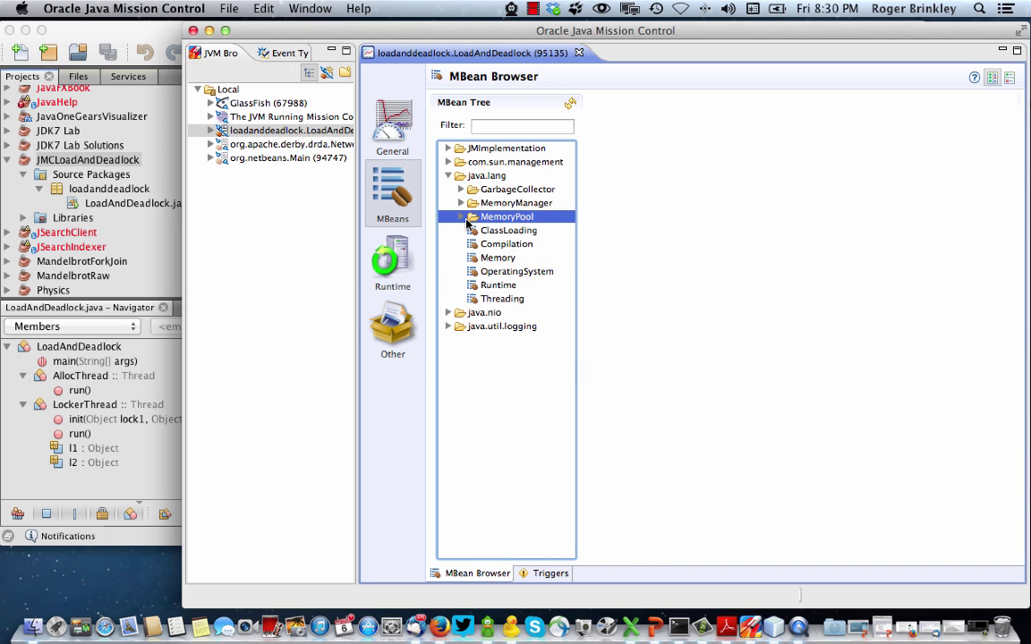
pyautogui.click(461, 218)
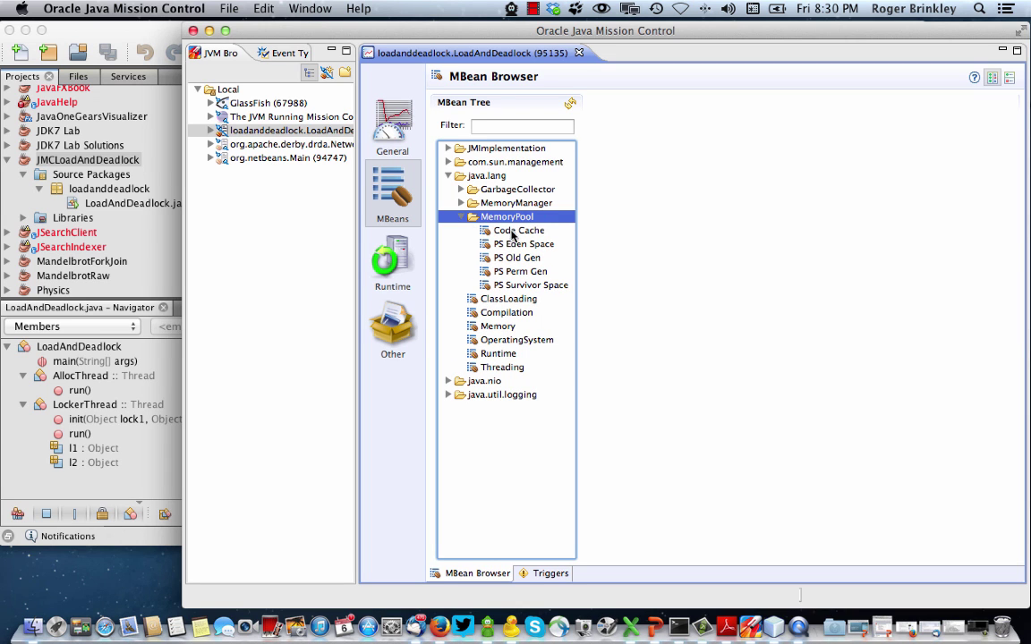
pyautogui.click(513, 232)
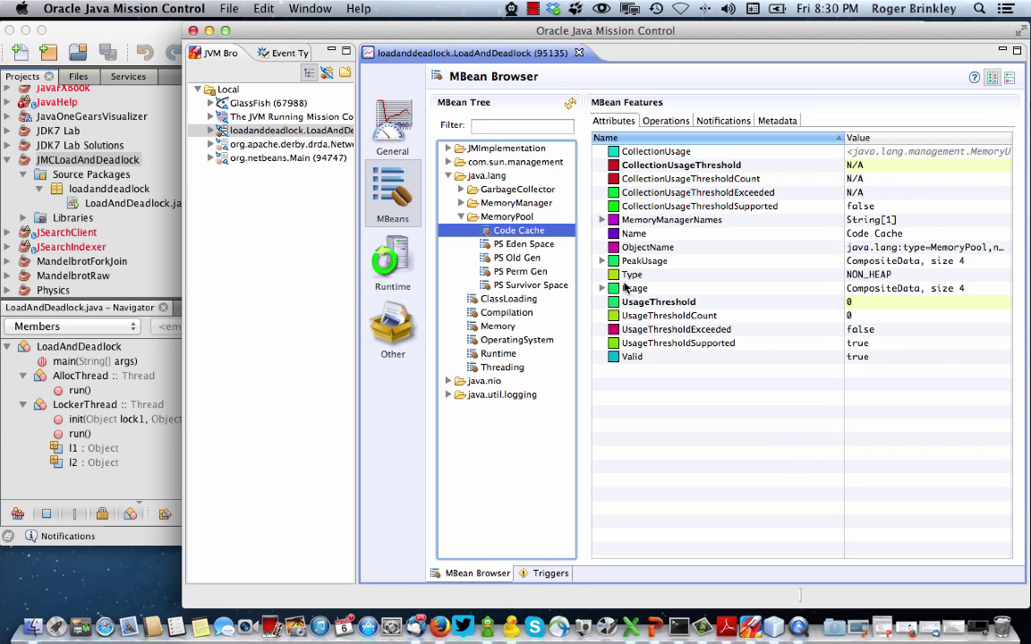
# Expand the Code Cache's Usage attribute and open its UsageThreshold and CollectionUsageThreshold values for editing.
pyautogui.click(706, 526)
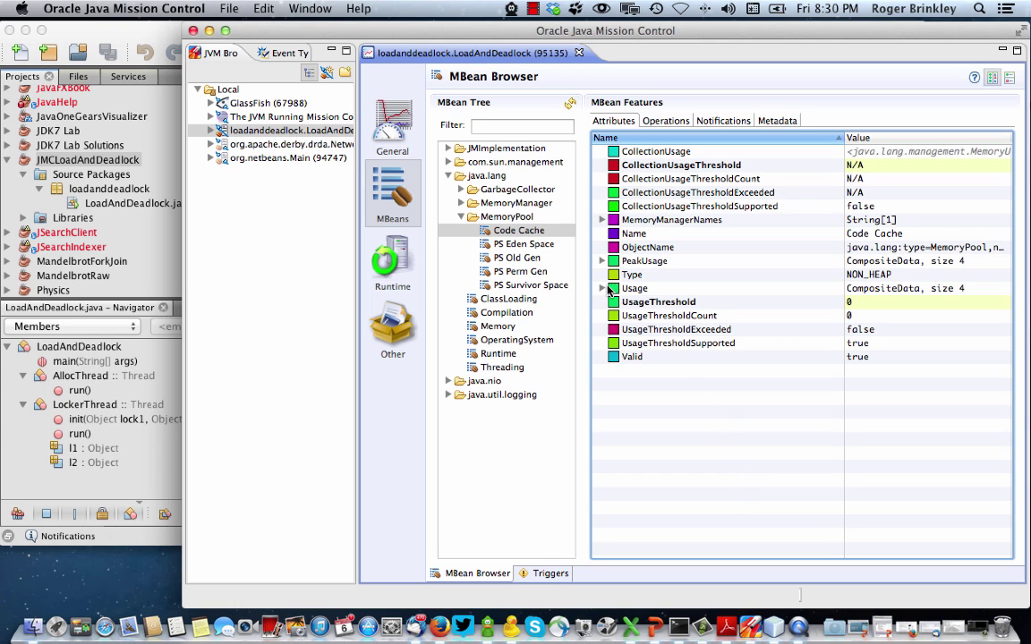
pyautogui.click(603, 289)
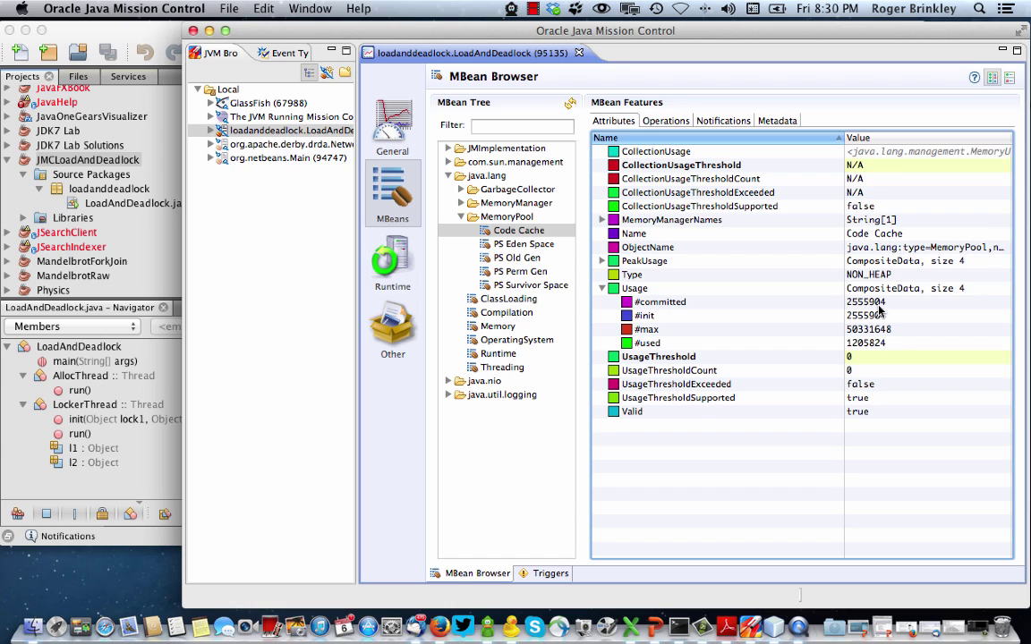
pyautogui.click(875, 358)
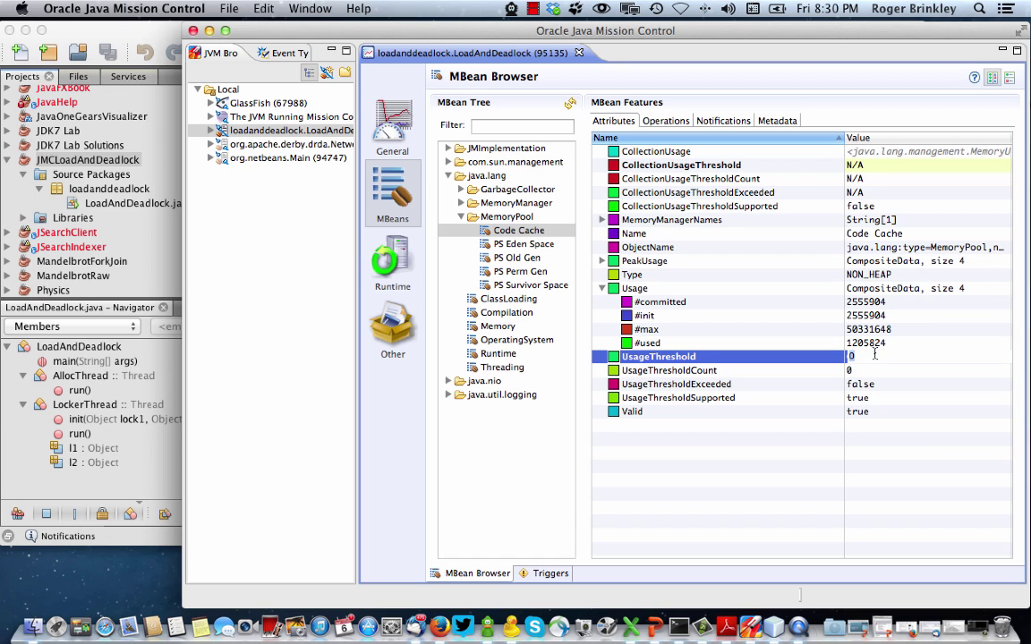
pyautogui.click(879, 164)
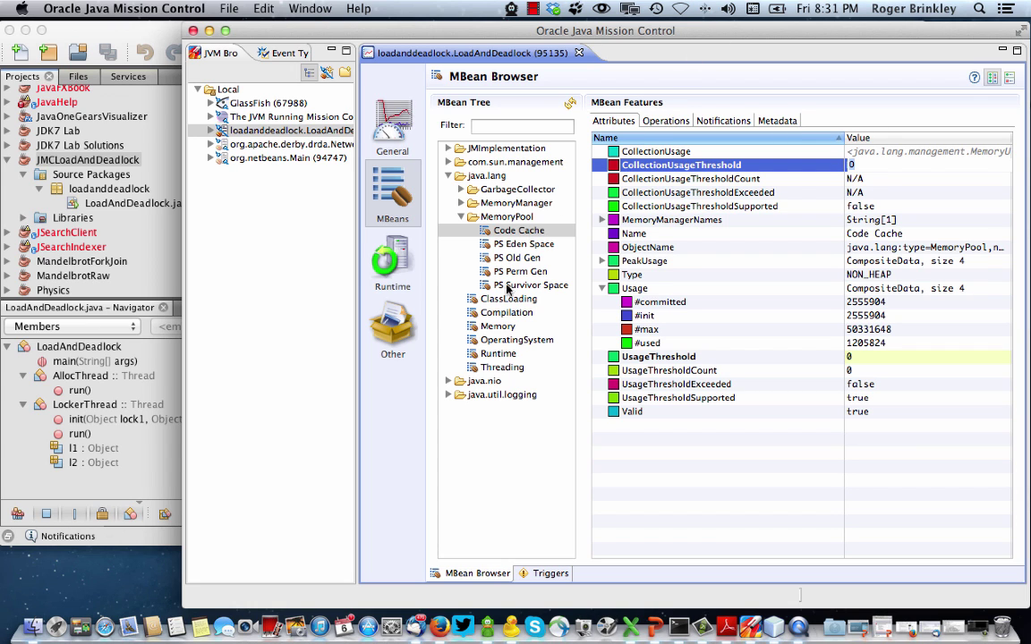
# Execute the Threading MBean's findDeadlockedThreads operation and select the second entry in its result.
pyautogui.click(489, 368)
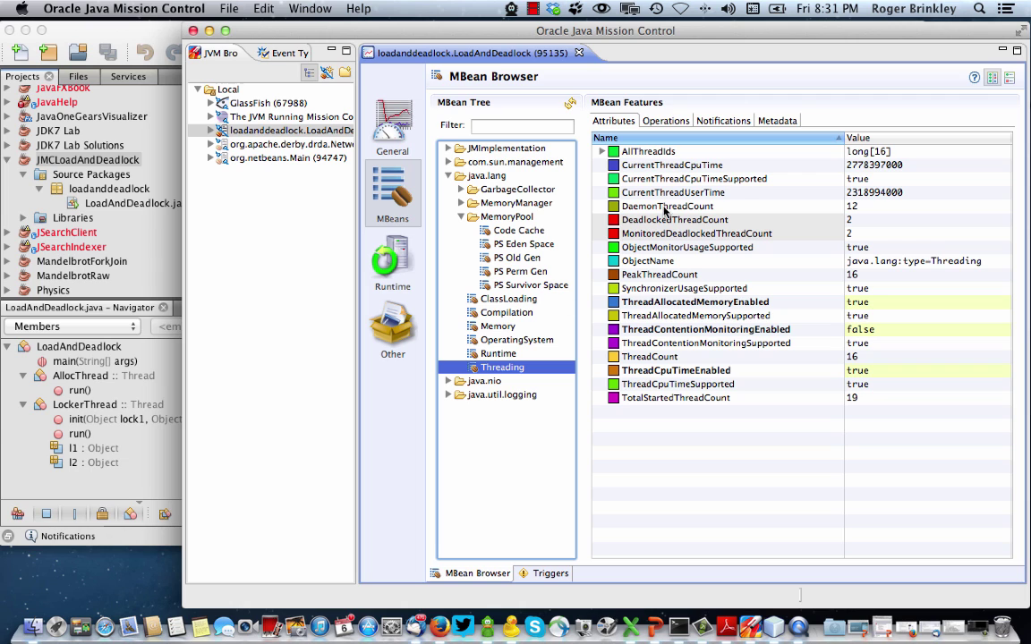
pyautogui.click(659, 123)
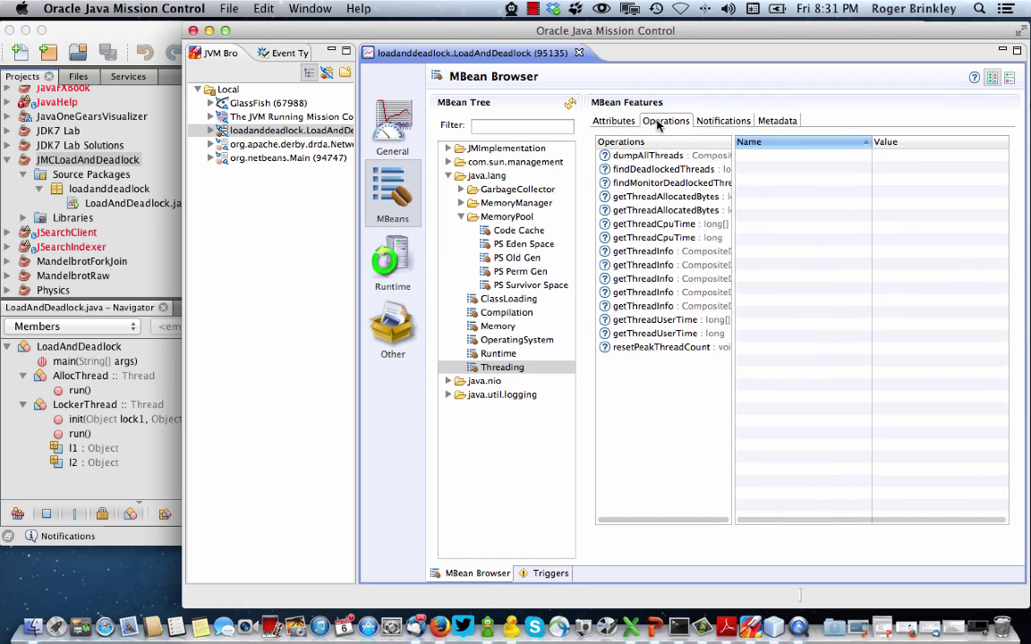
pyautogui.click(660, 169)
pyautogui.click(634, 539)
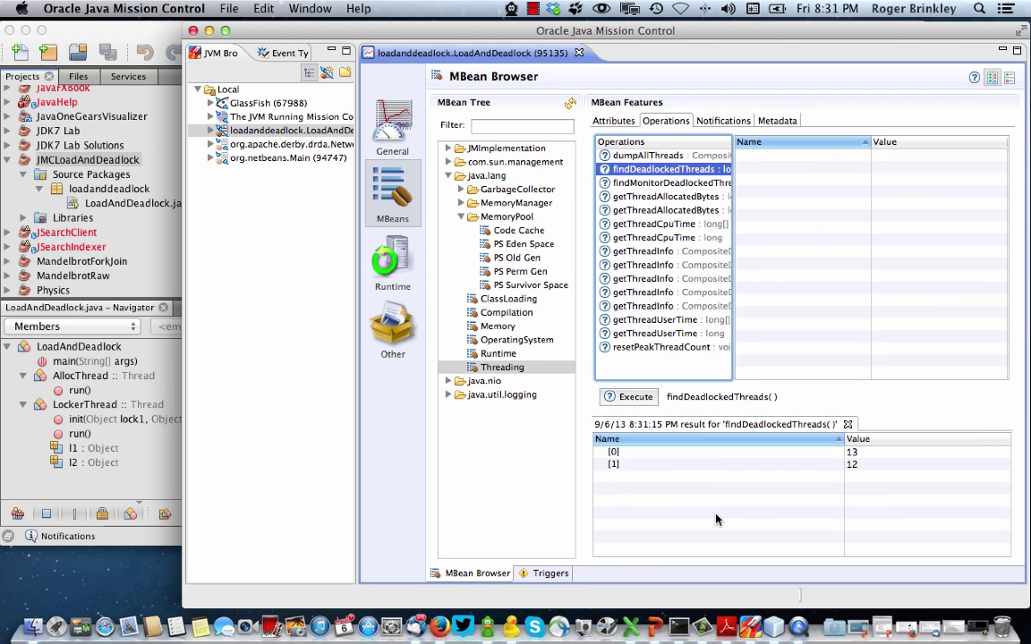
pyautogui.click(852, 465)
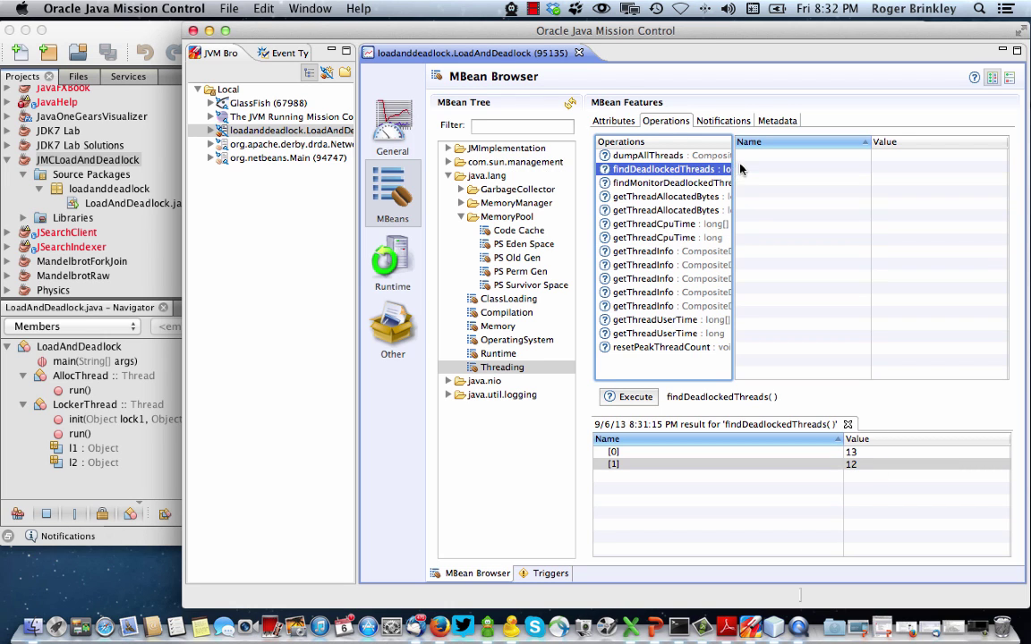
# Show the Update Interval column in the Threading MBean's attribute table.
pyautogui.click(613, 122)
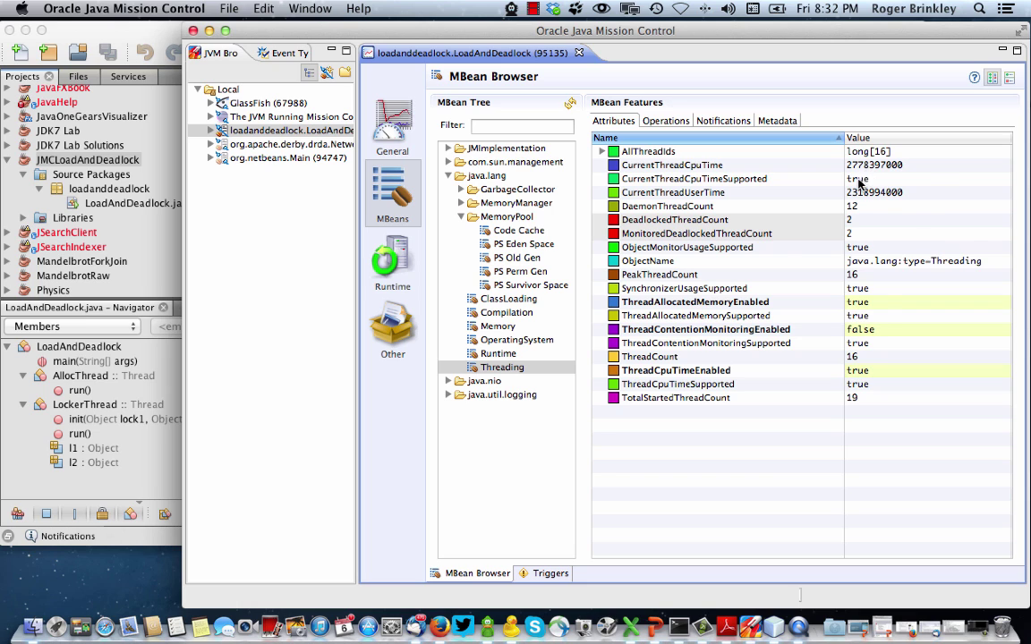
pyautogui.rightClick(775, 168)
pyautogui.moveTo(771, 184)
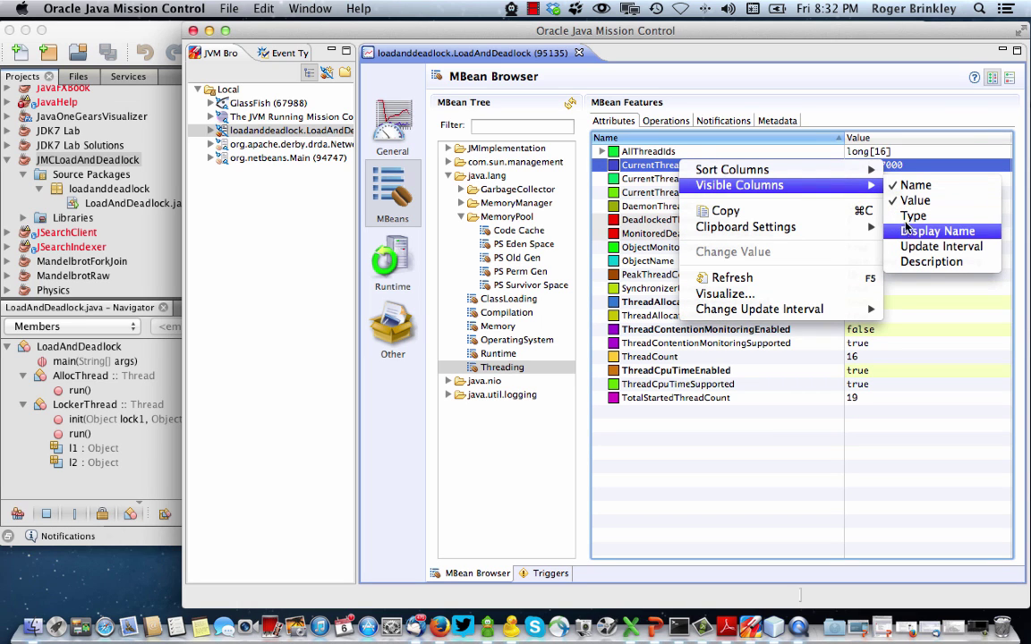
pyautogui.click(908, 252)
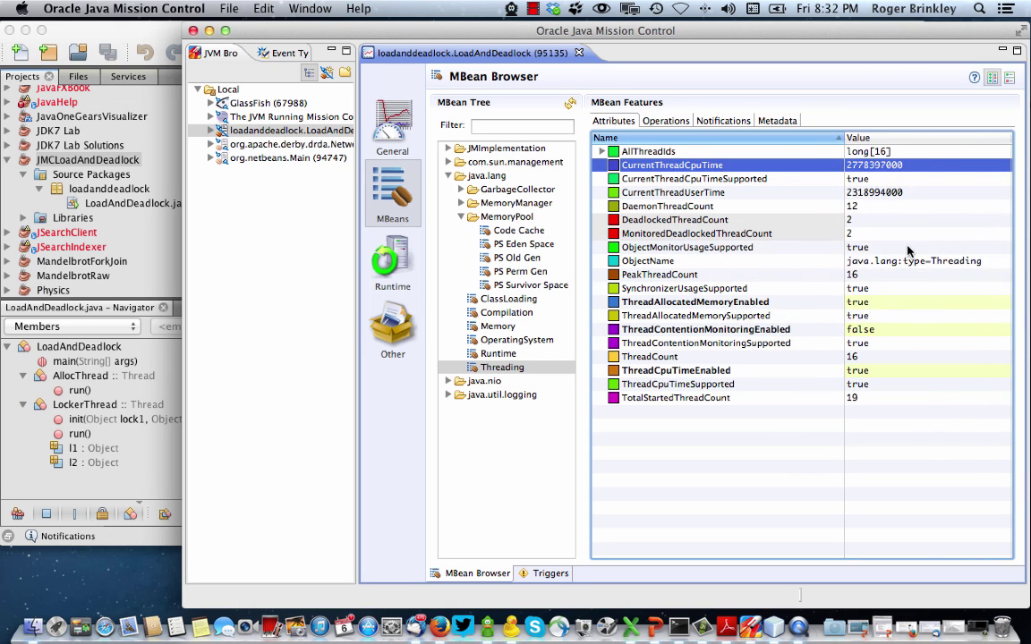
# Set the update interval of the DeadlockedThreadCount attribute to Default.
pyautogui.click(947, 220)
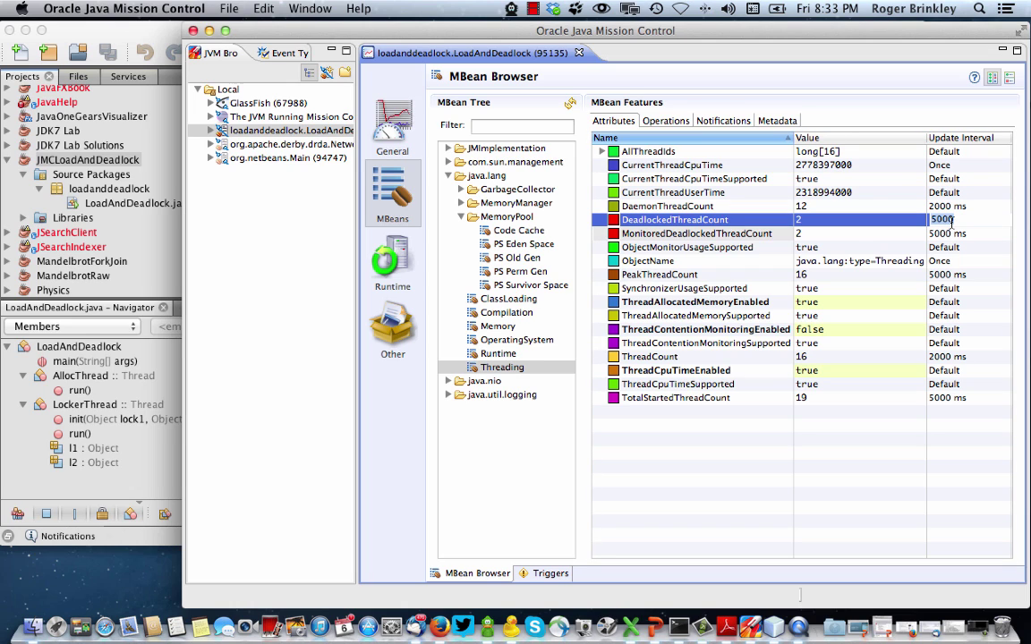
pyautogui.click(964, 223)
pyautogui.press('Return')
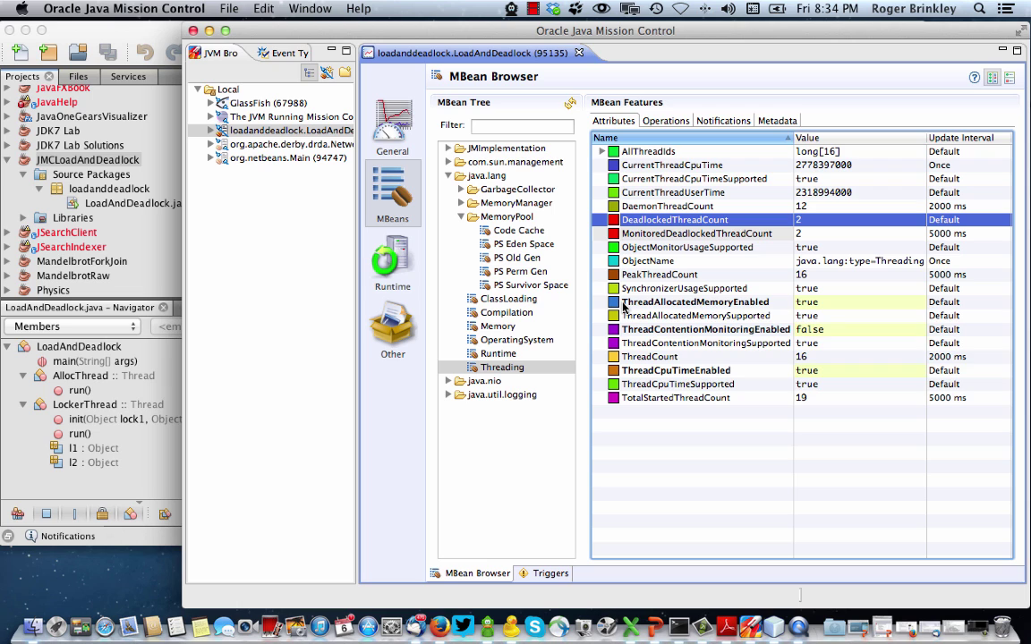
# Select the Threading MBean's ThreadCount attribute and read its description.
pyautogui.moveTo(625, 307)
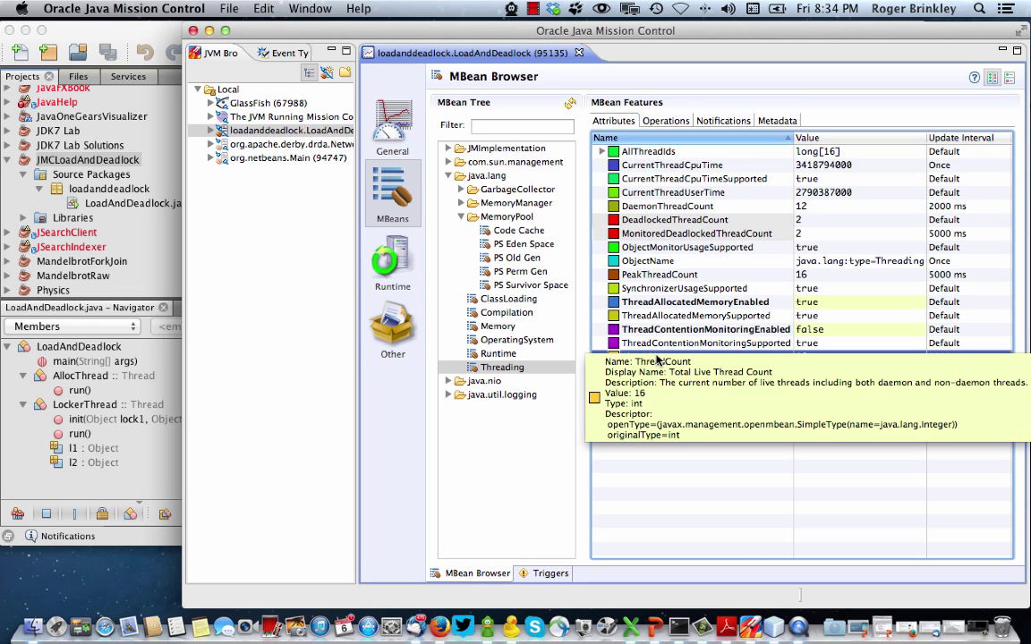
pyautogui.click(658, 358)
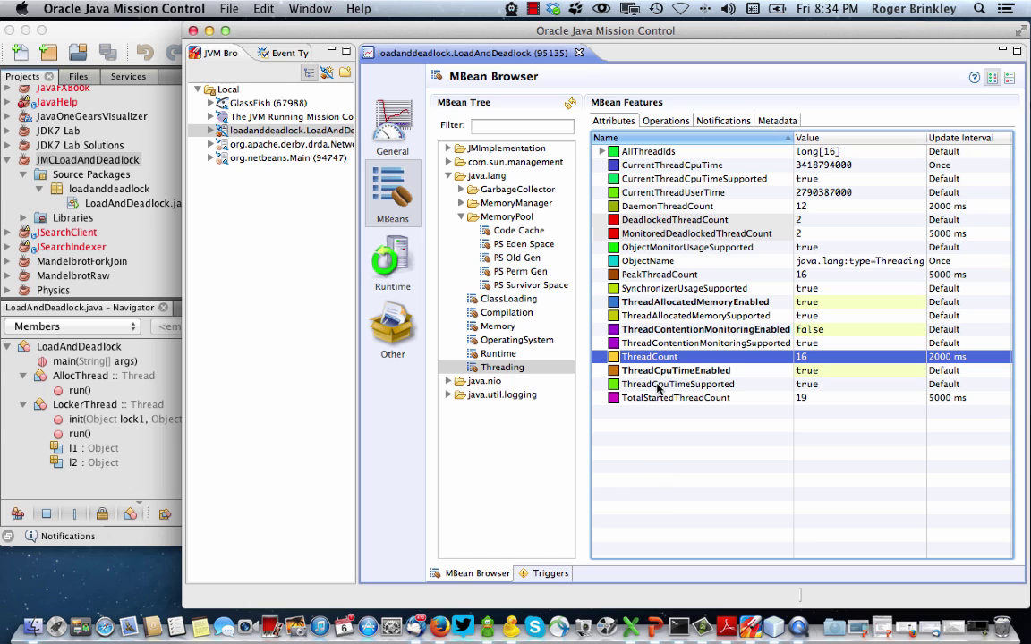
# Visualize the Threading MBean's ThreadCount attribute in a newly added overview chart, My Chart 1.
pyautogui.rightClick(663, 359)
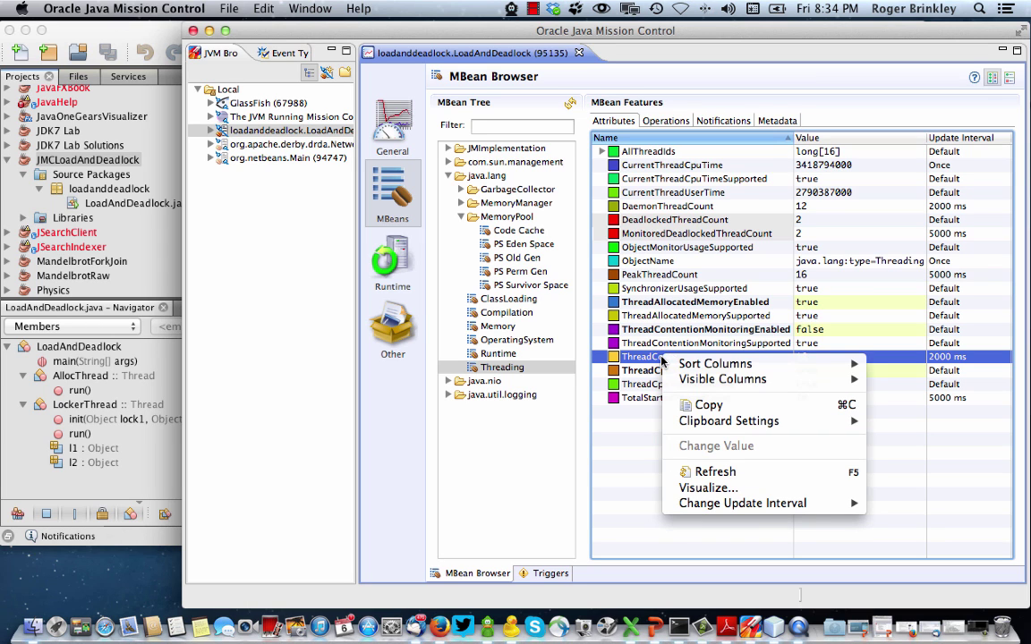
pyautogui.click(691, 490)
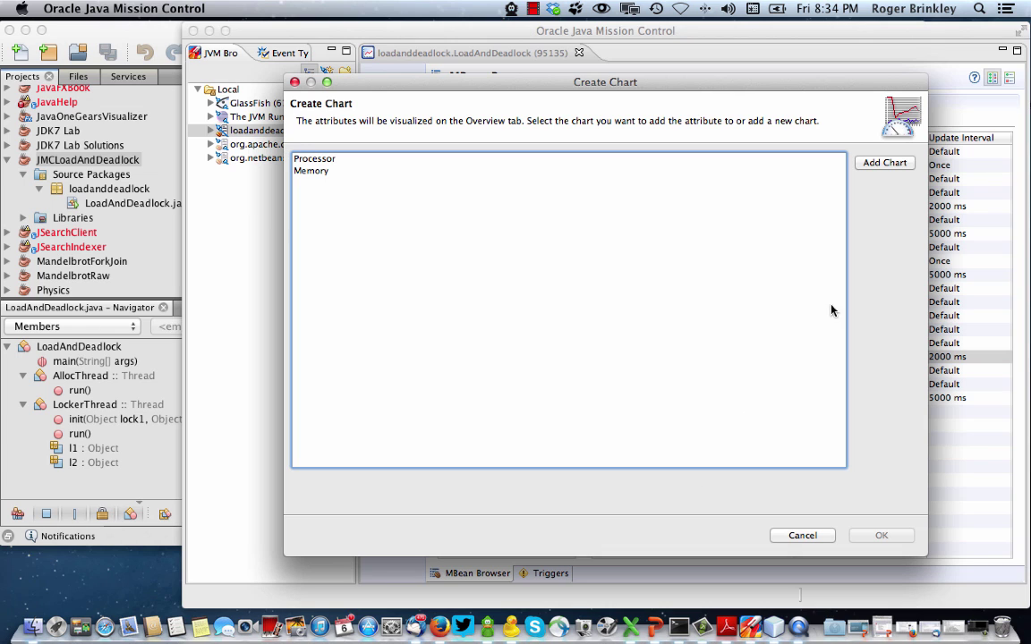
pyautogui.click(884, 163)
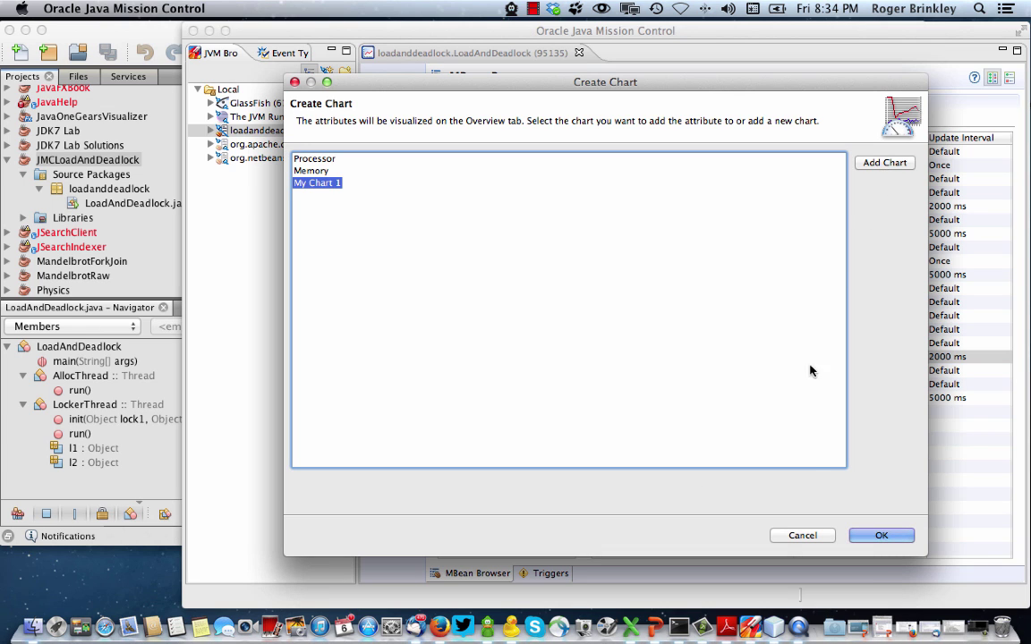
pyautogui.click(882, 535)
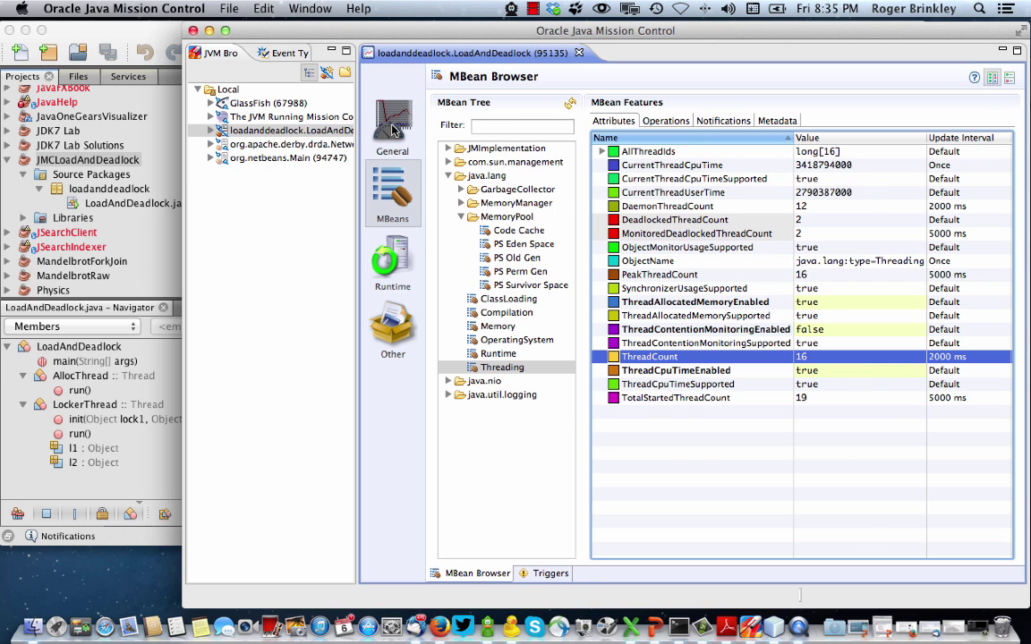
# View the thread count chart on the Overview page and remove My Chart 1.
pyautogui.click(368, 120)
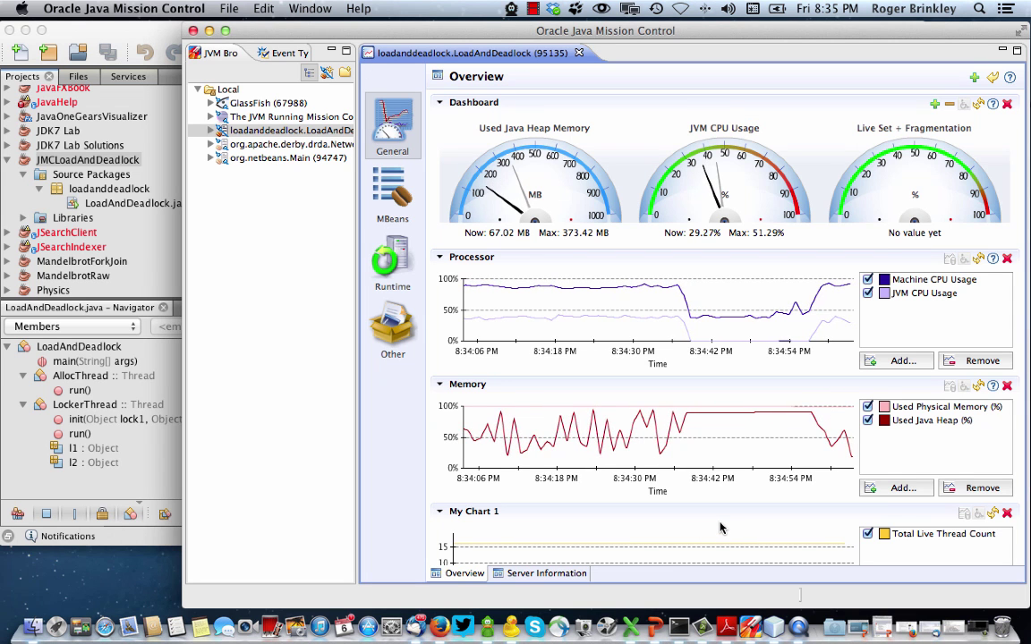
pyautogui.scroll(-3, 715, 529)
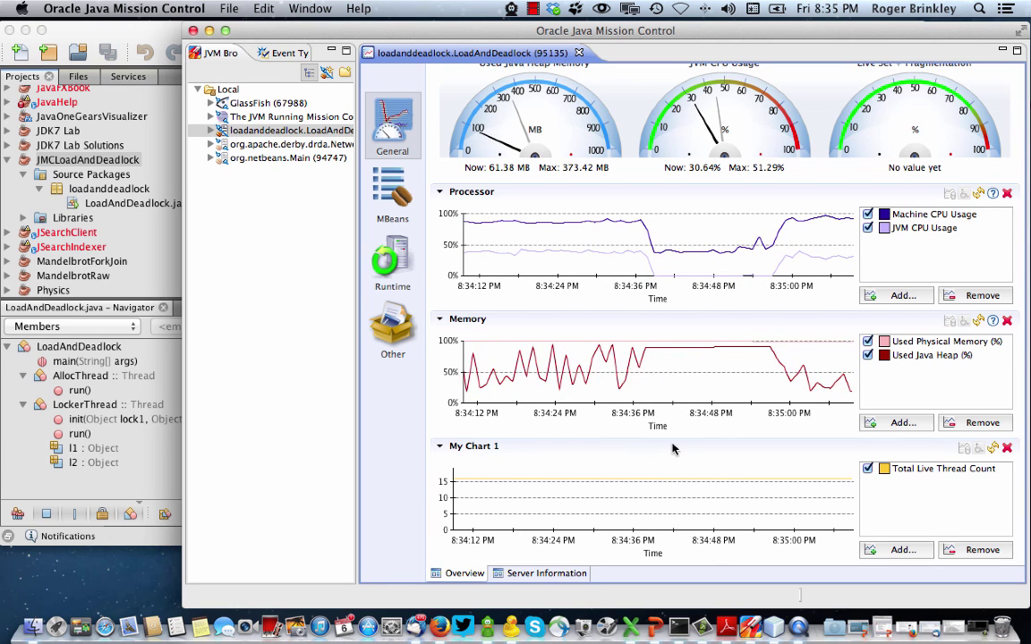
pyautogui.click(1005, 448)
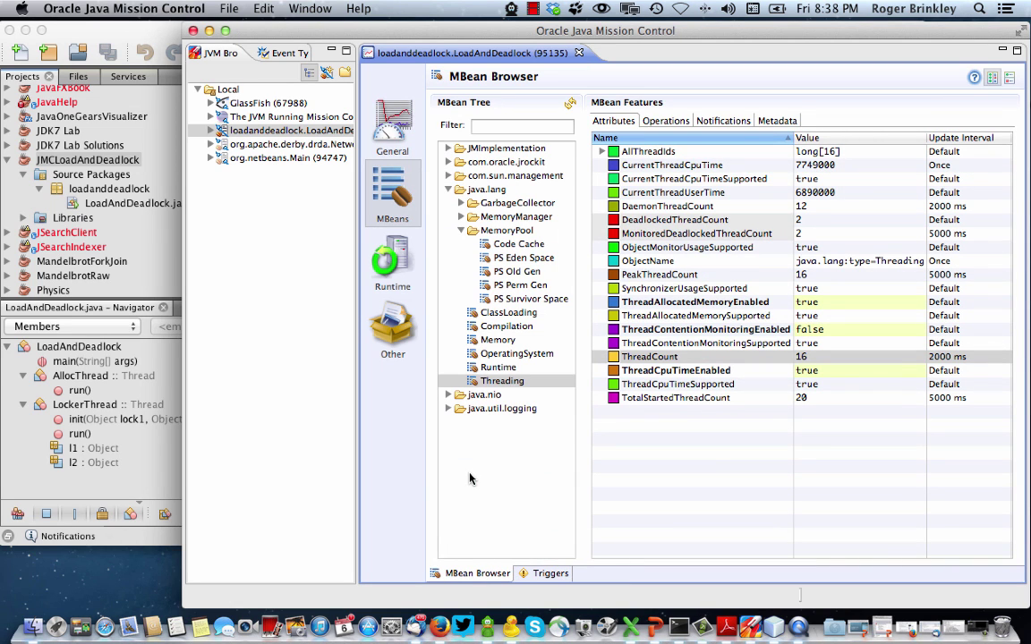
# Set the CPU Usage - JVM Process (Too High) trigger rule's max trigger value to 0.3 and its limit period to 5 seconds.
pyautogui.click(547, 572)
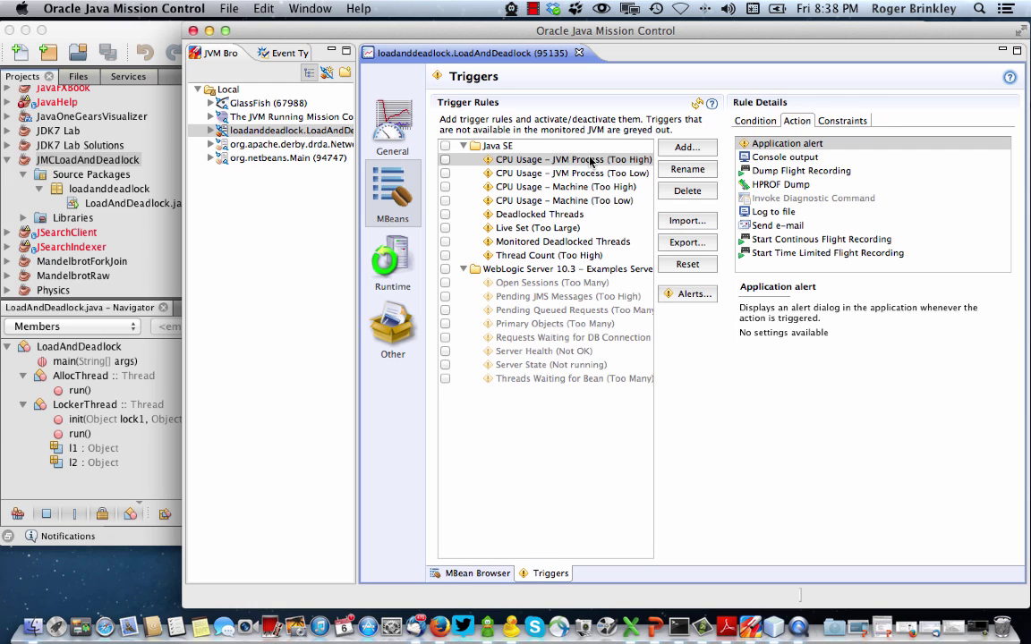
pyautogui.click(751, 121)
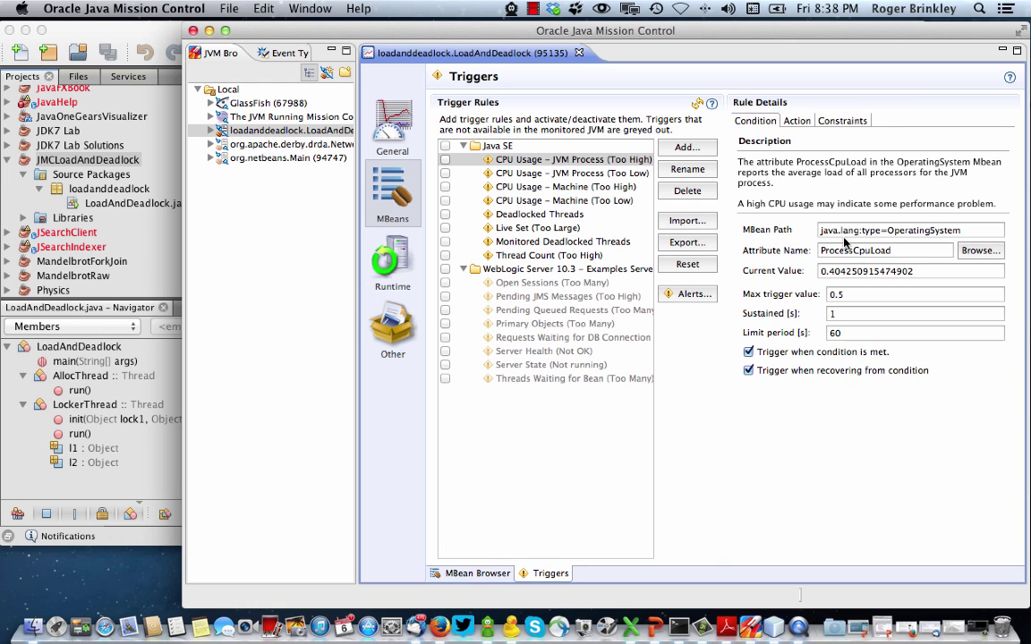
pyautogui.click(854, 296)
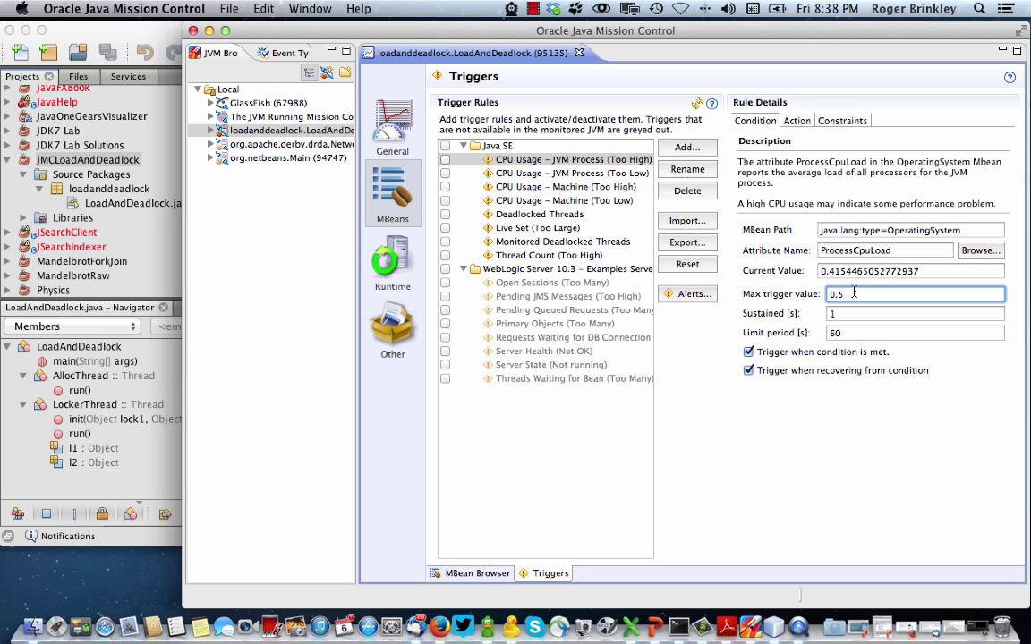
pyautogui.press('BackSpace')
pyautogui.click(846, 314)
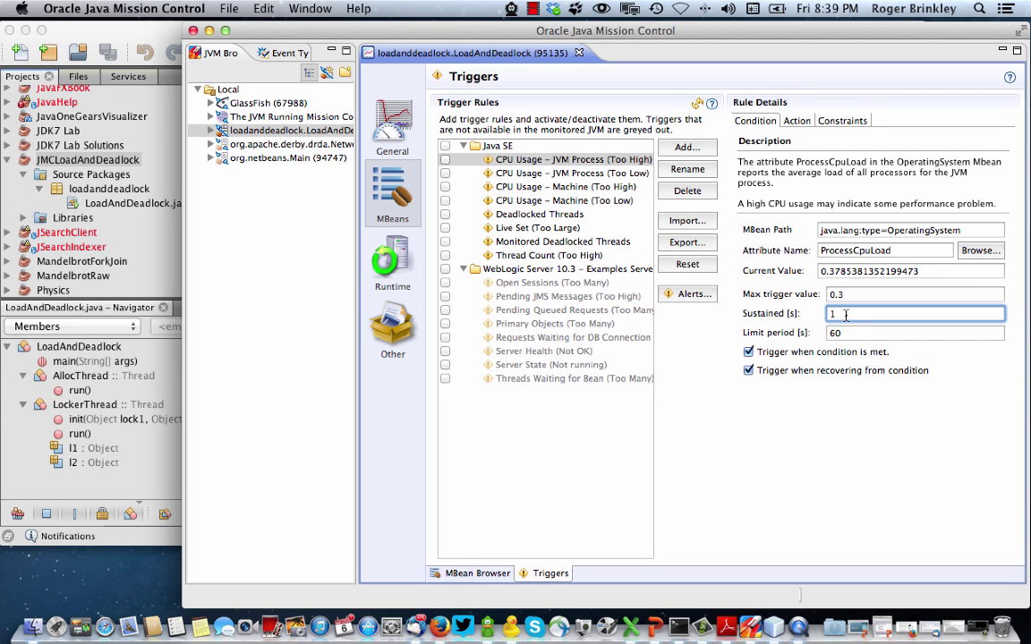
pyautogui.click(848, 334)
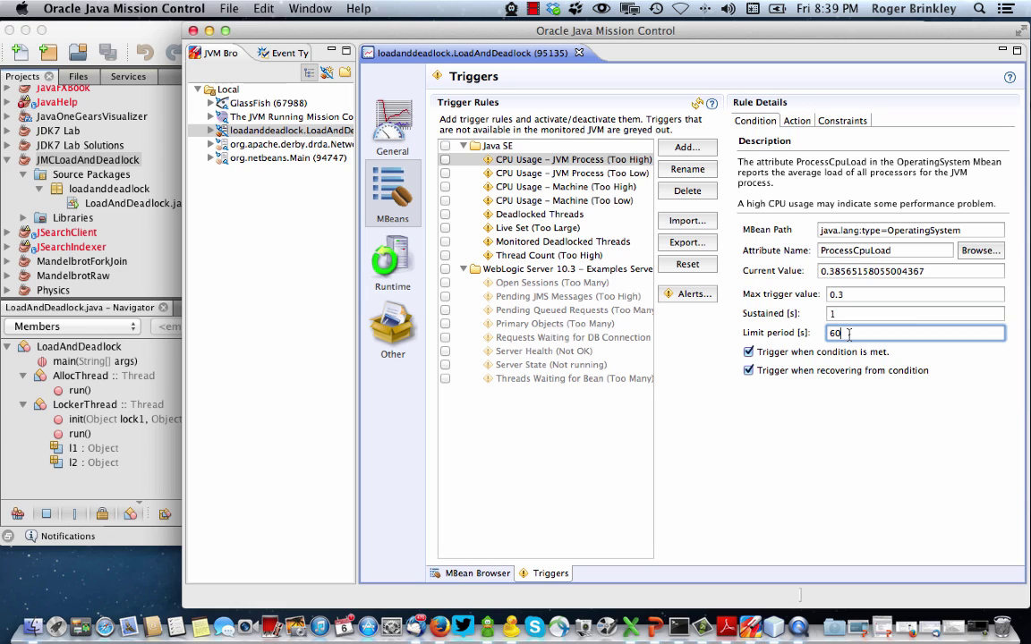
pyautogui.press('BackSpace')
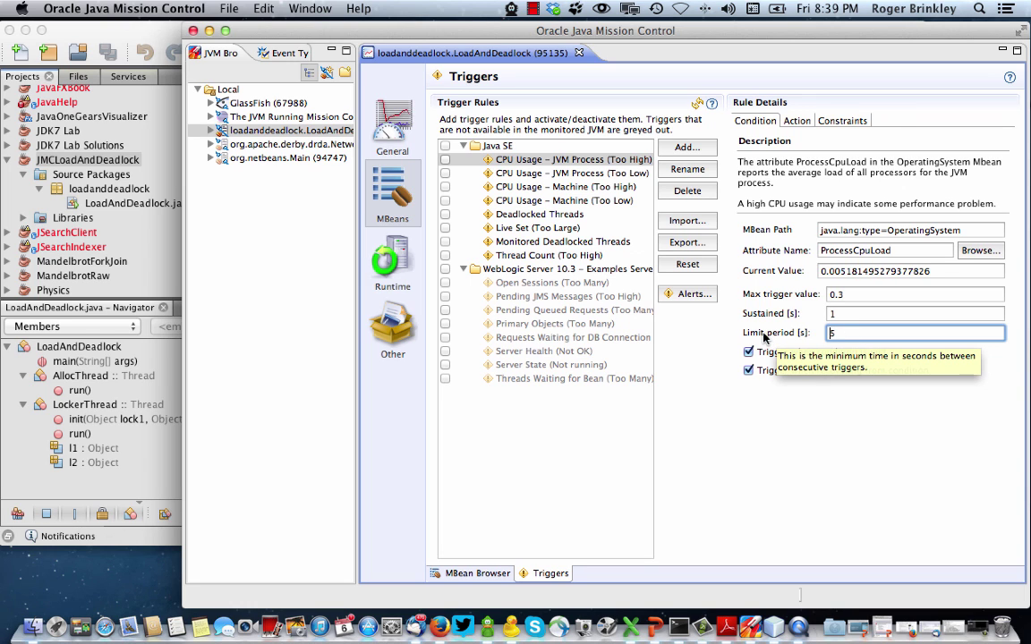
# Activate the CPU Usage - JVM Process (Too High) rule and clear the trigger alerts it raises.
pyautogui.click(445, 161)
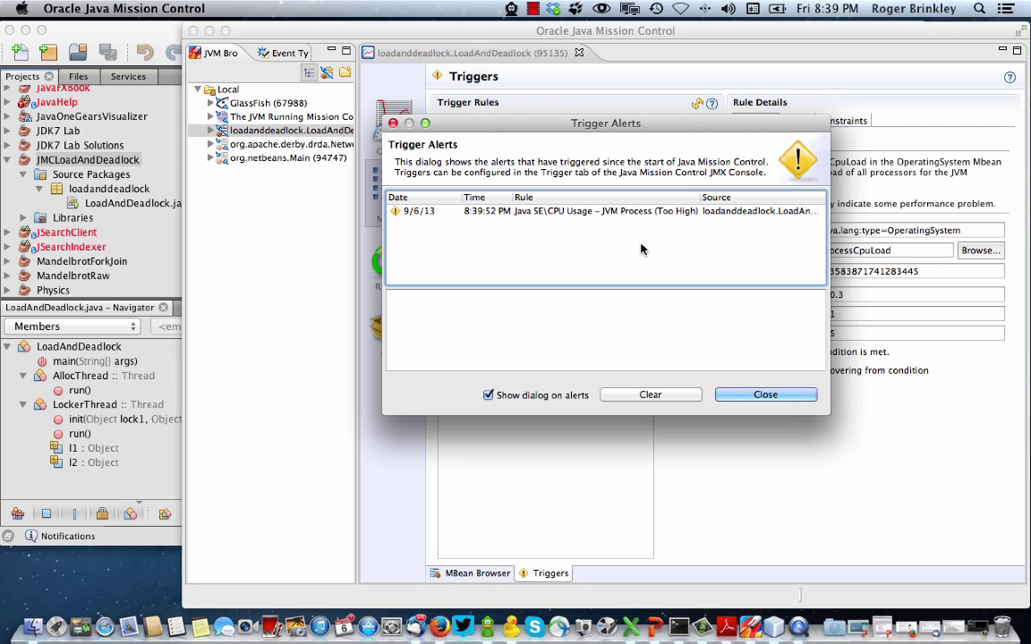
pyautogui.click(765, 395)
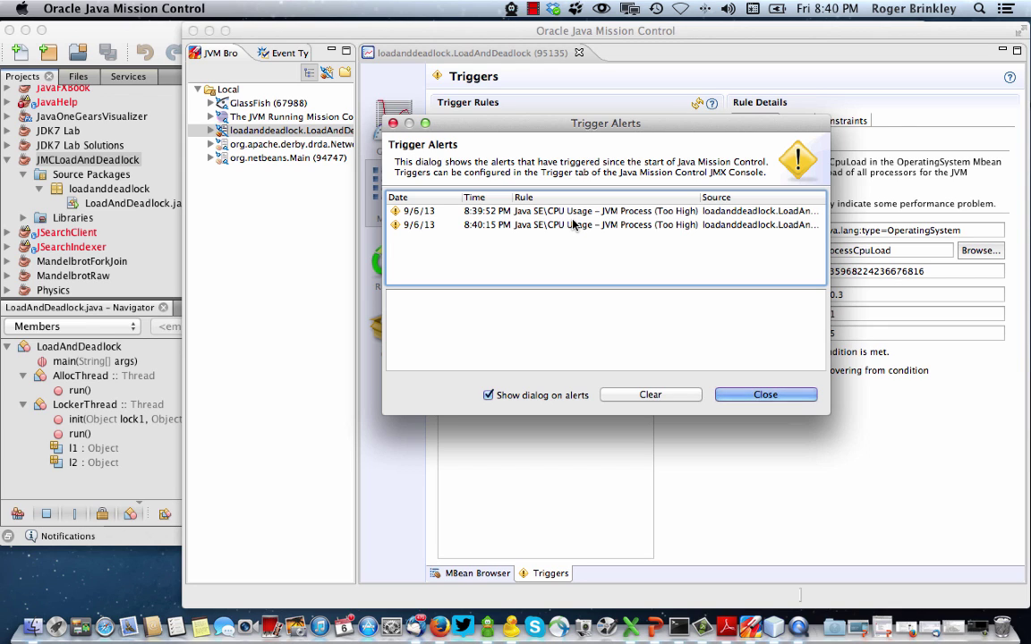
pyautogui.click(653, 397)
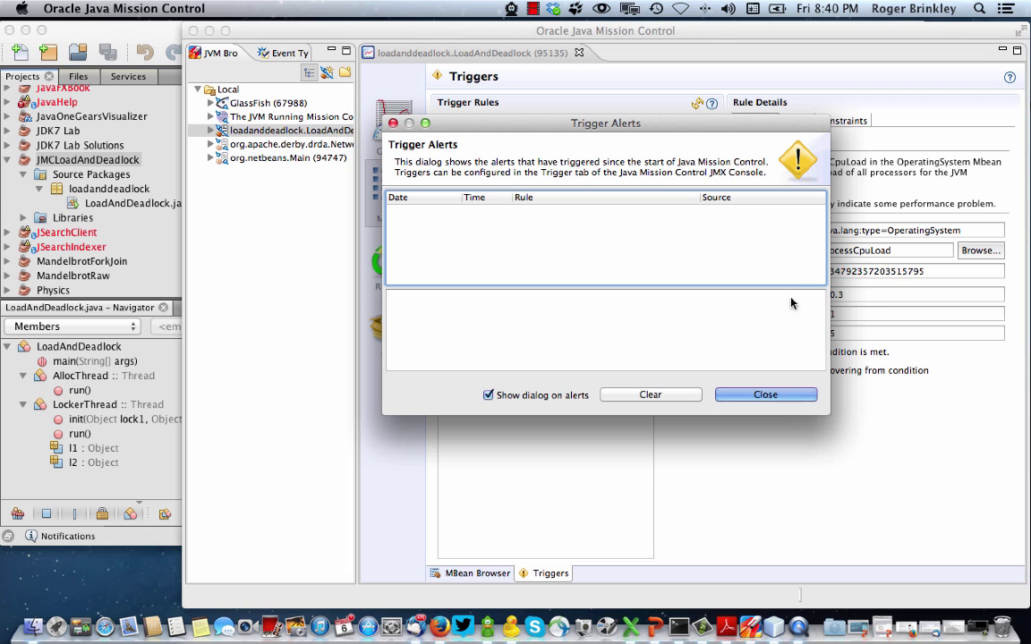
pyautogui.click(765, 394)
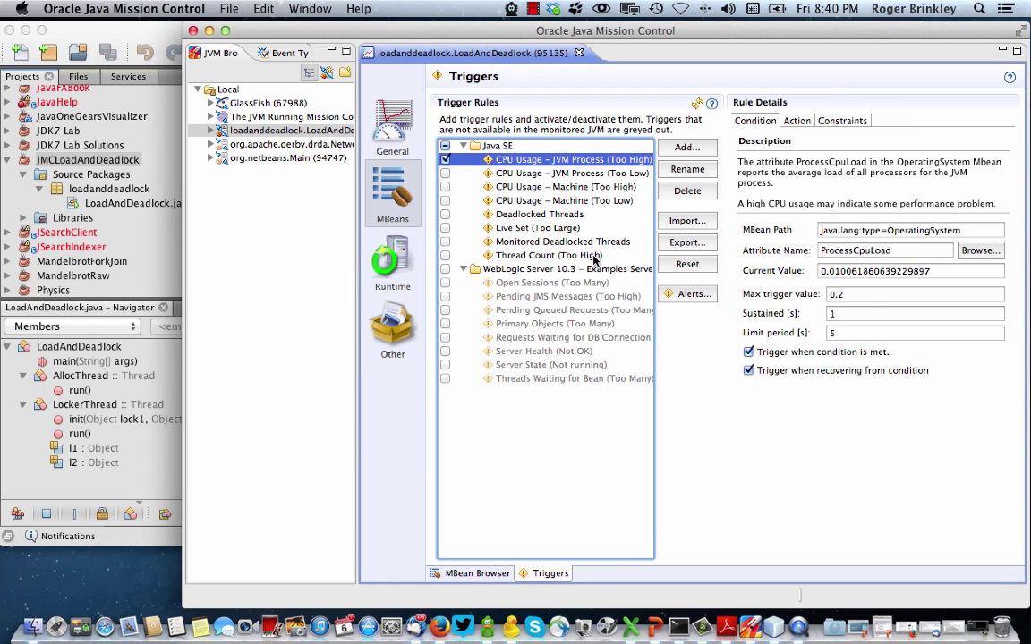
# Set the JVM process CPU rule's max trigger value to 0.5 and its limit period to 60 seconds.
pyautogui.click(856, 295)
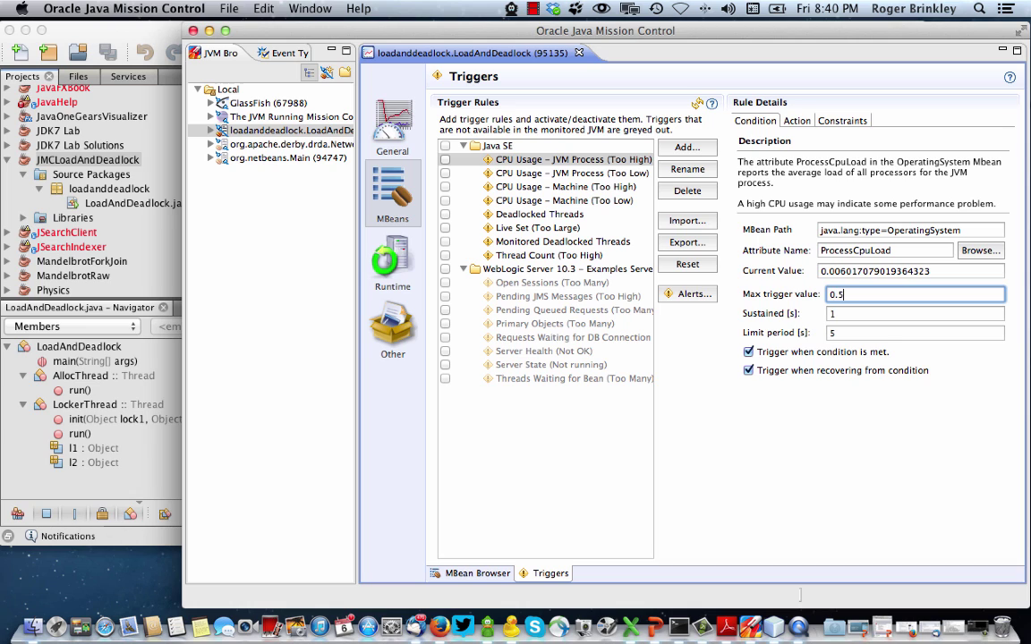
pyautogui.click(841, 329)
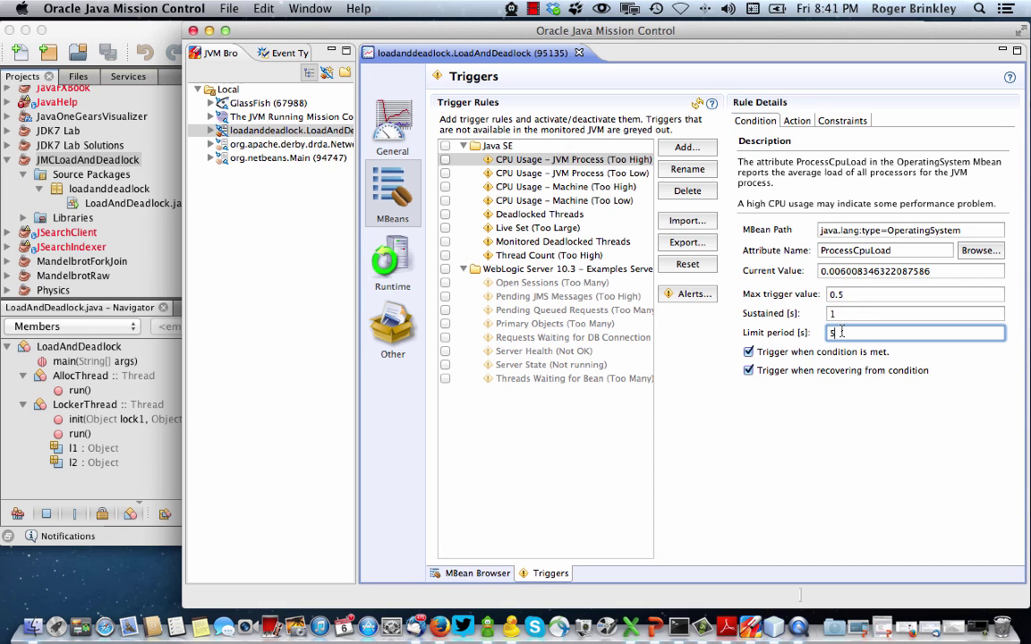
pyautogui.write('60')
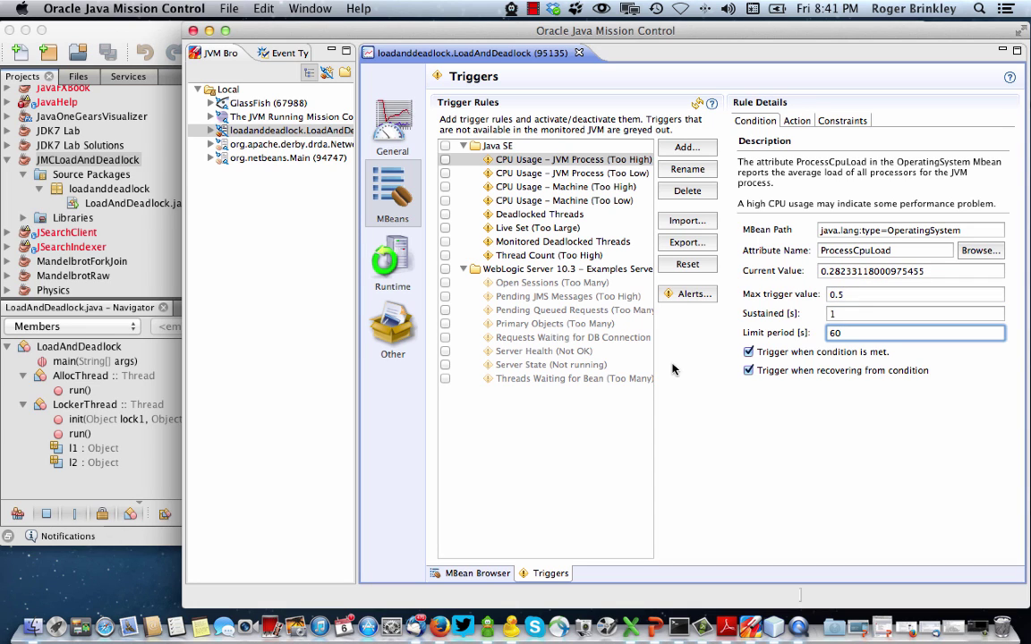
# Compare the processor usage graph on the Runtime System page with the Overview charts, ending on the System page.
pyautogui.click(394, 262)
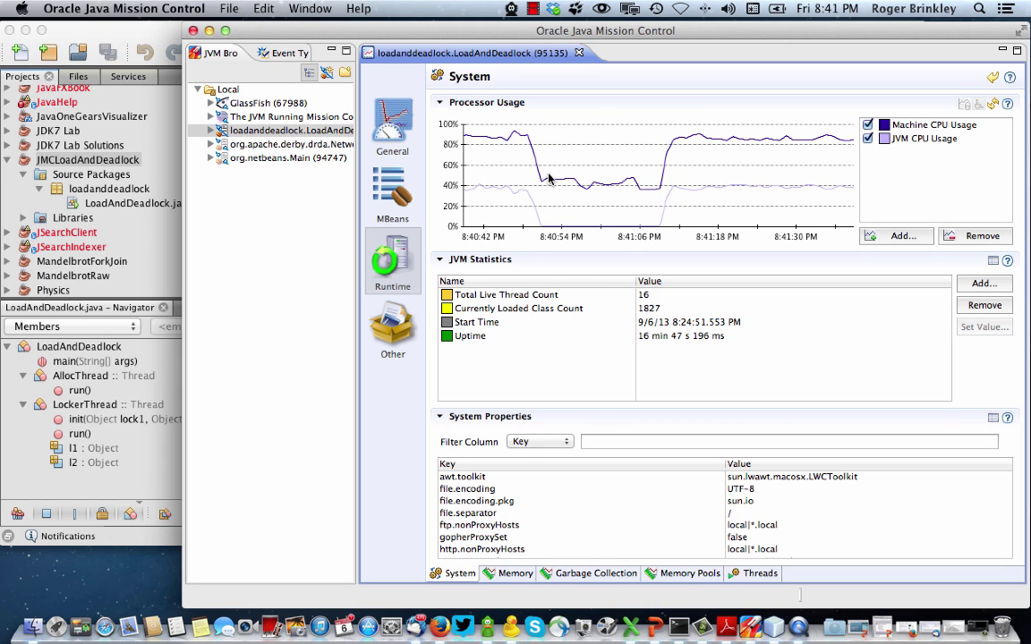
pyautogui.click(389, 109)
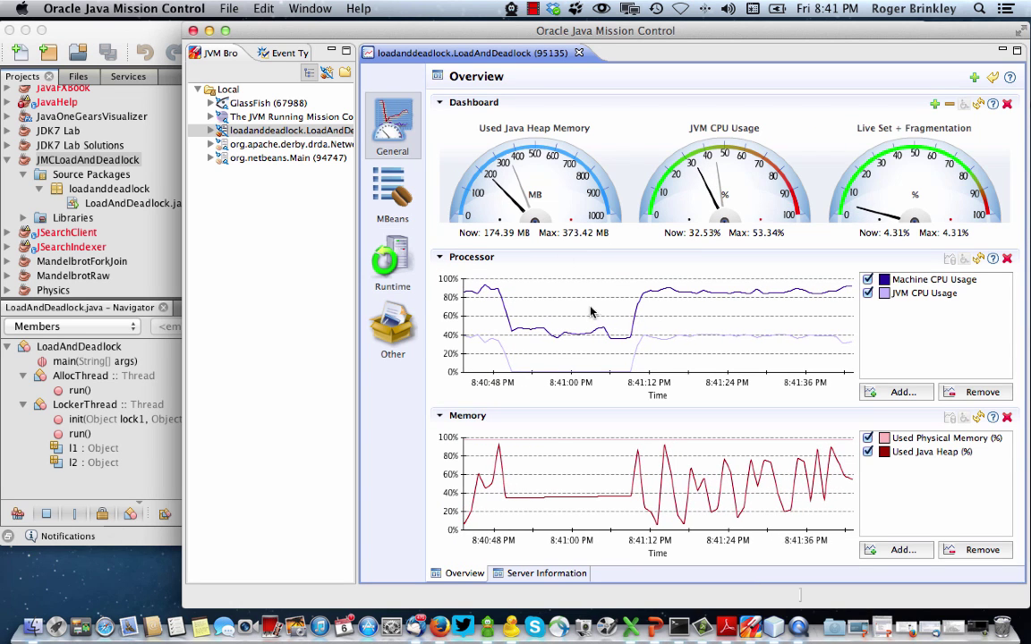
pyautogui.click(396, 287)
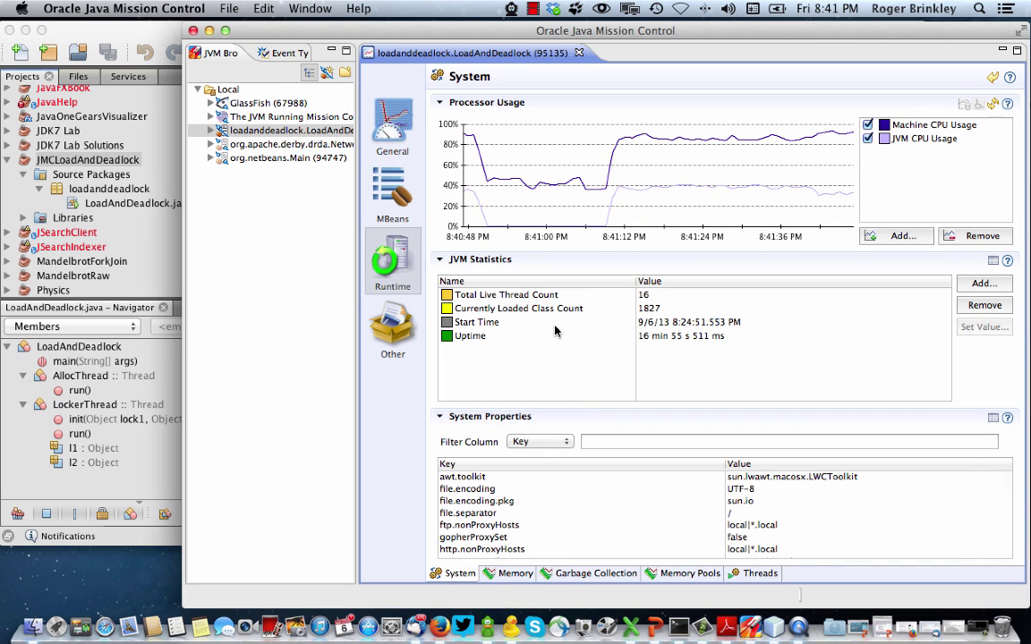
# Filter the System Properties by key with *awt*.
pyautogui.click(629, 441)
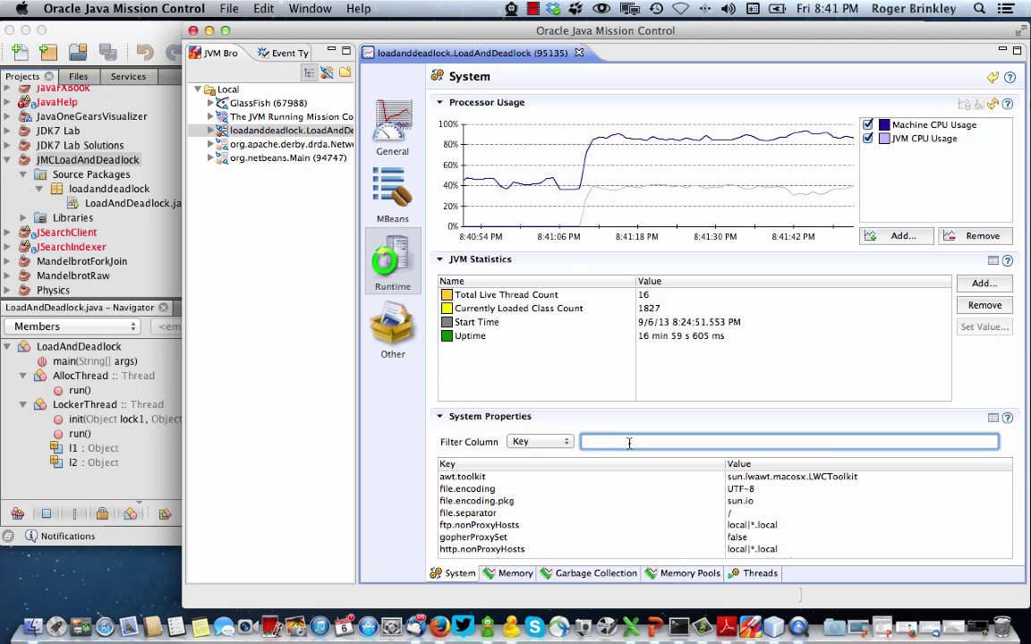
pyautogui.write('*ja')
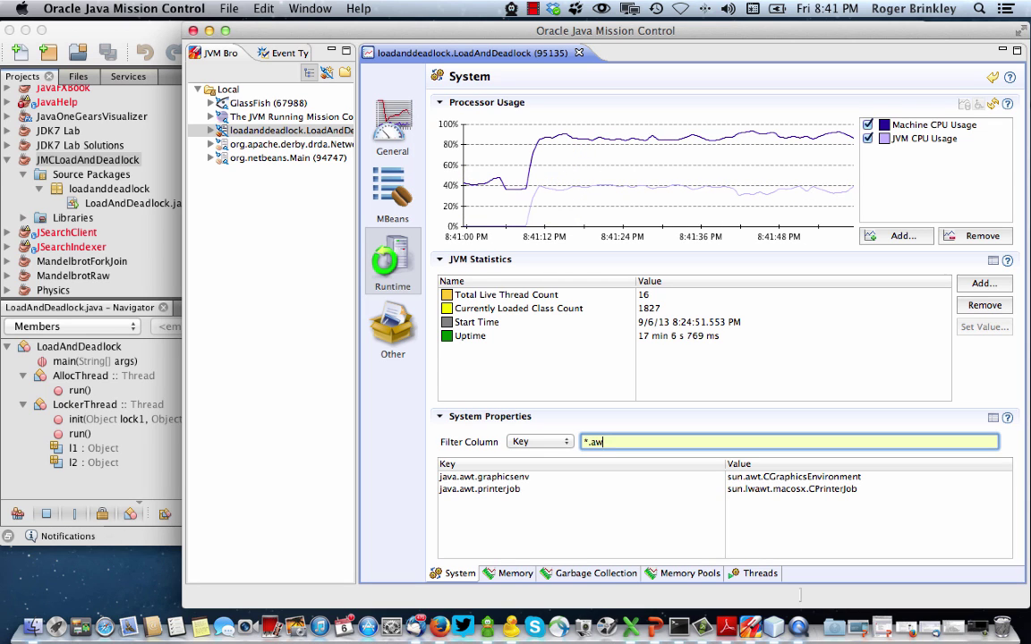
pyautogui.press('BackSpace')
pyautogui.press('BackSpace')
pyautogui.write('awt*')
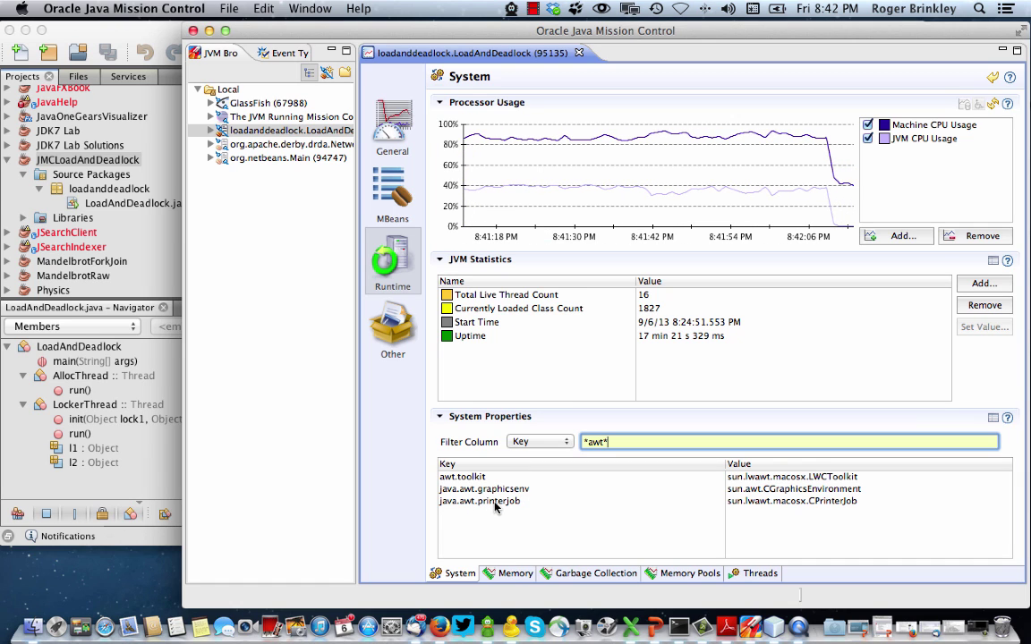
# Remove the awt term from the System Properties key filter to list all properties again.
pyautogui.press('BackSpace')
pyautogui.press('BackSpace')
pyautogui.press('BackSpace')
pyautogui.press('BackSpace')
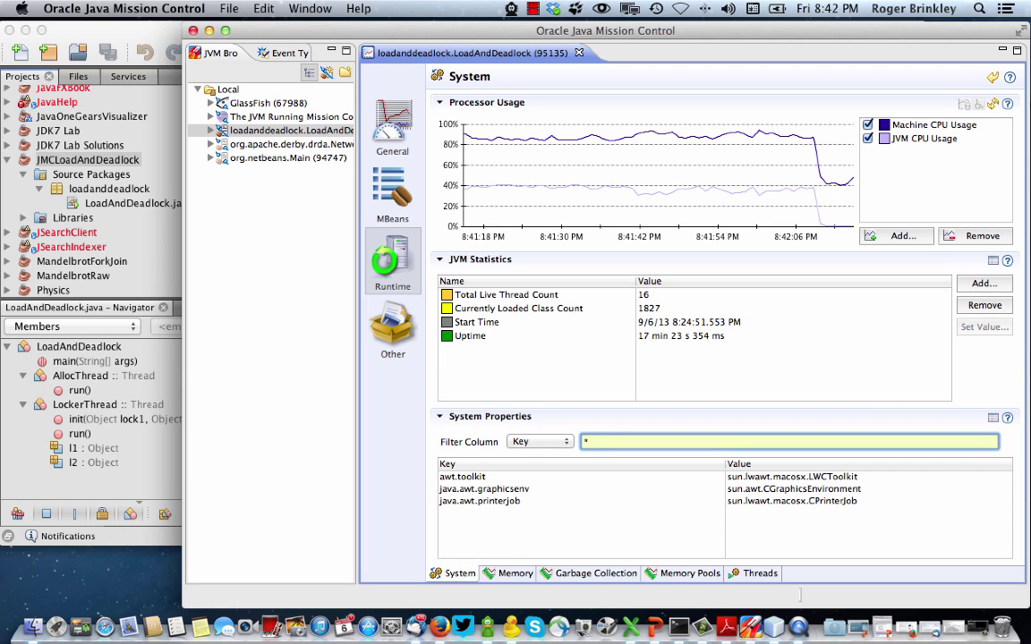
pyautogui.press('BackSpace')
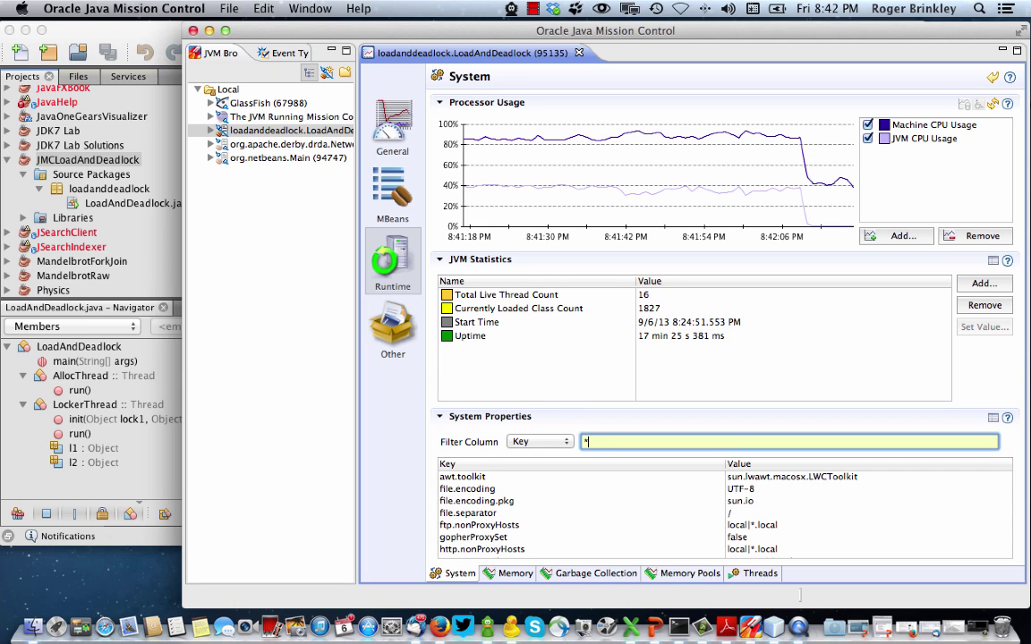
# Review the runtime heap and system memory statistics, the garbage collection details and the active memory pools.
pyautogui.click(517, 573)
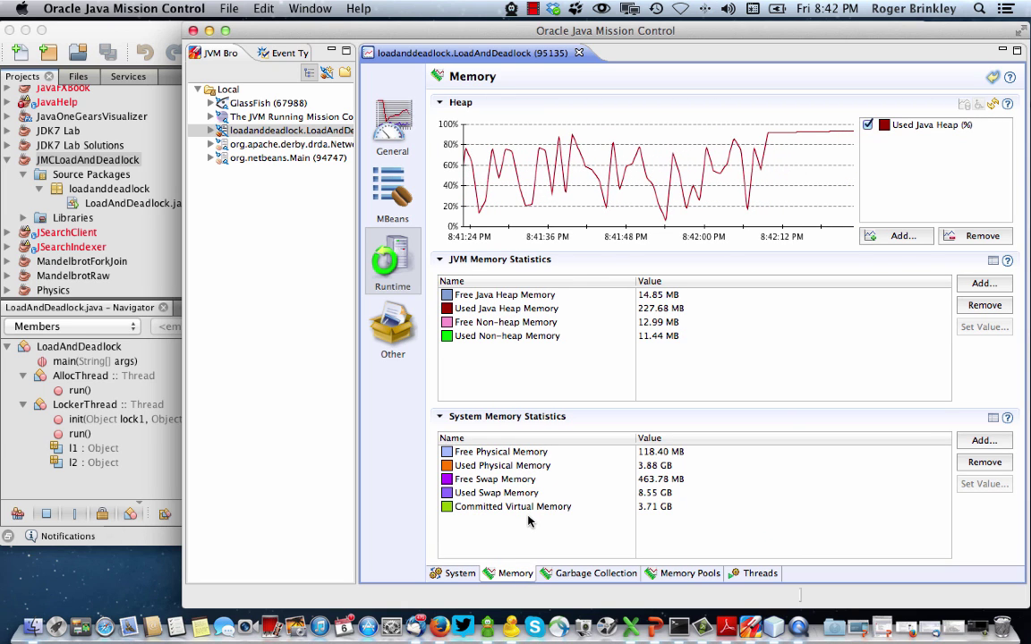
pyautogui.click(579, 573)
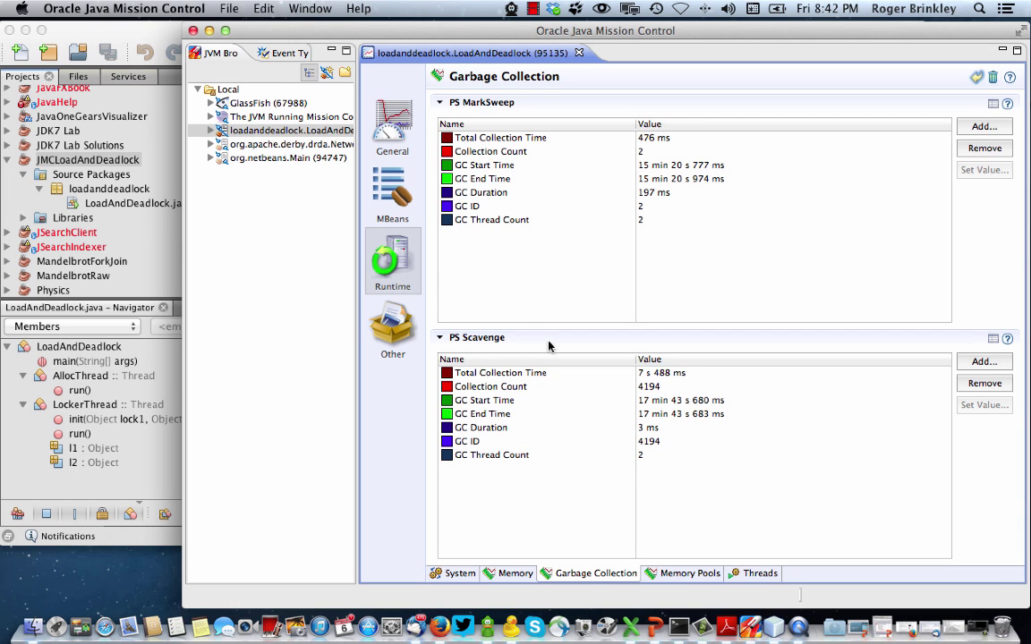
pyautogui.click(691, 574)
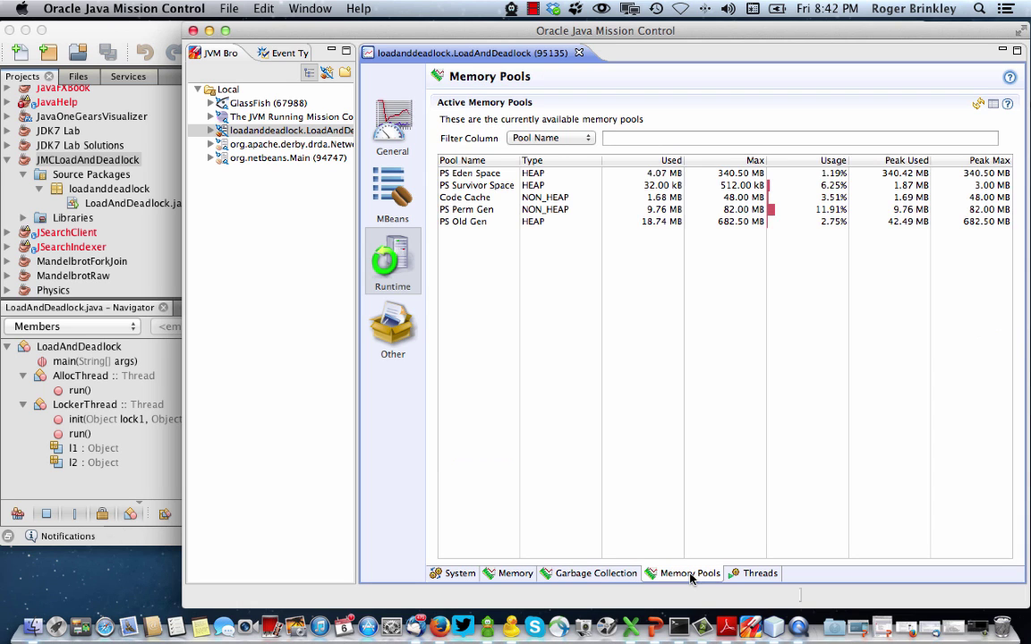
# Enable Deadlock Detection for the live threads and show the stack trace of Thread-4.
pyautogui.click(761, 574)
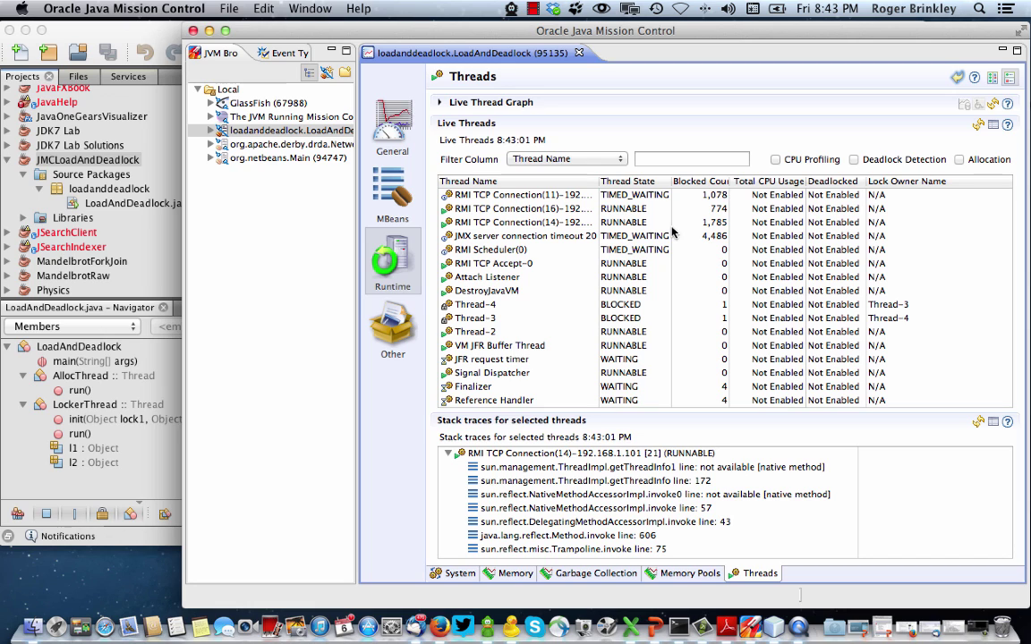
pyautogui.click(855, 160)
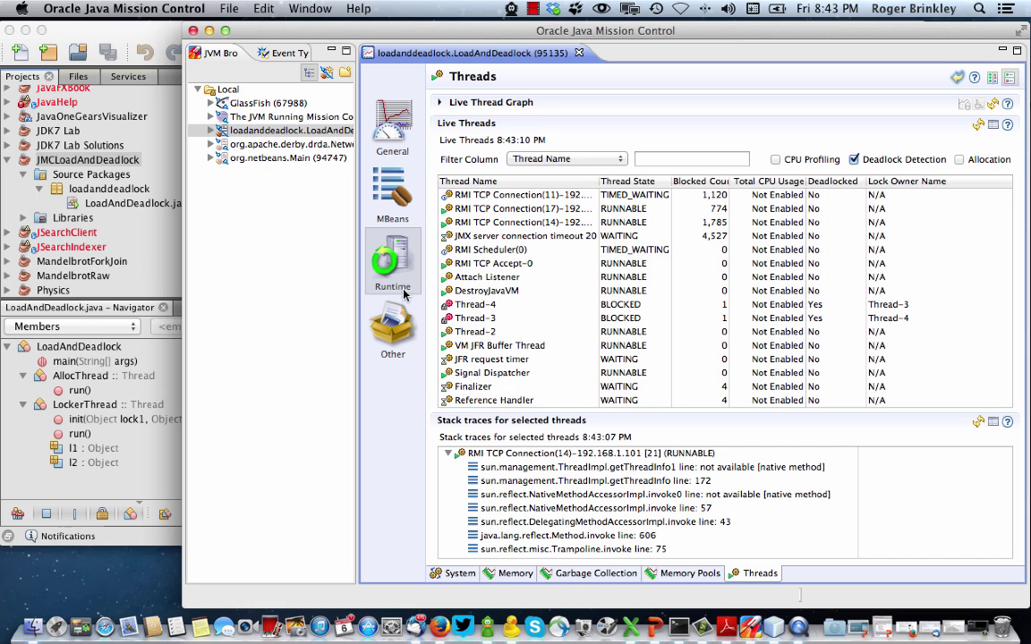
pyautogui.click(474, 305)
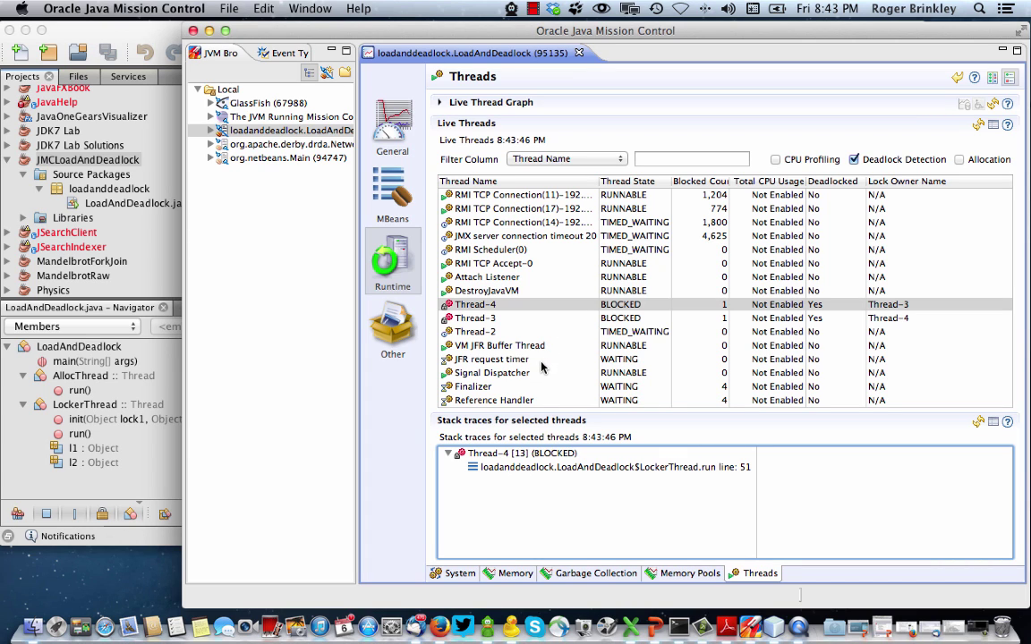
# Enable Allocation tracking for the live threads.
pyautogui.click(958, 159)
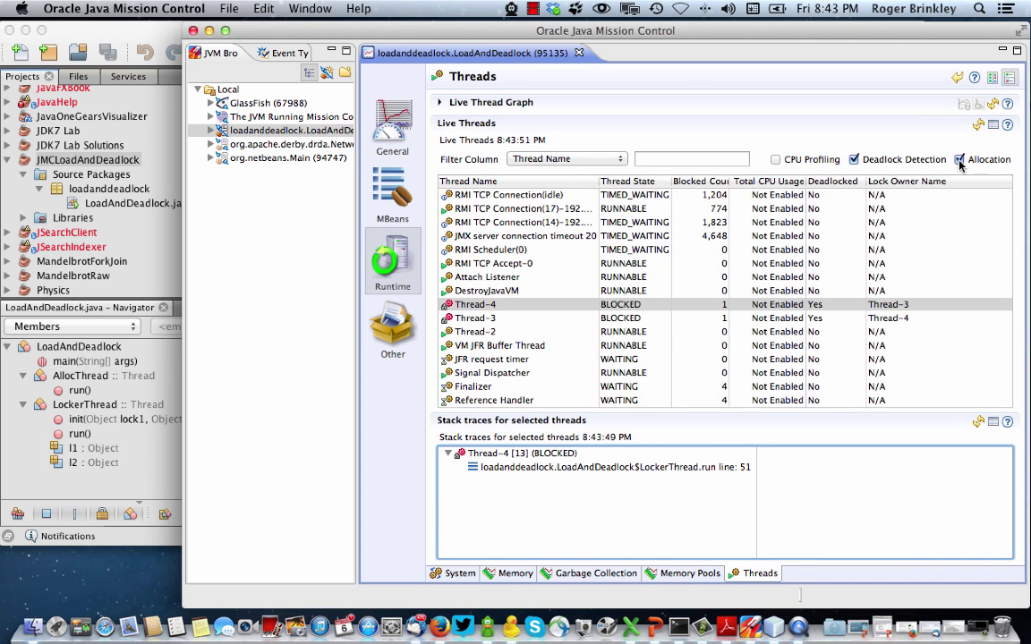
# Enable CPU Profiling instead of Deadlock Detection and Allocation, and sort the live threads by Total CPU Usage in descending order.
pyautogui.click(855, 159)
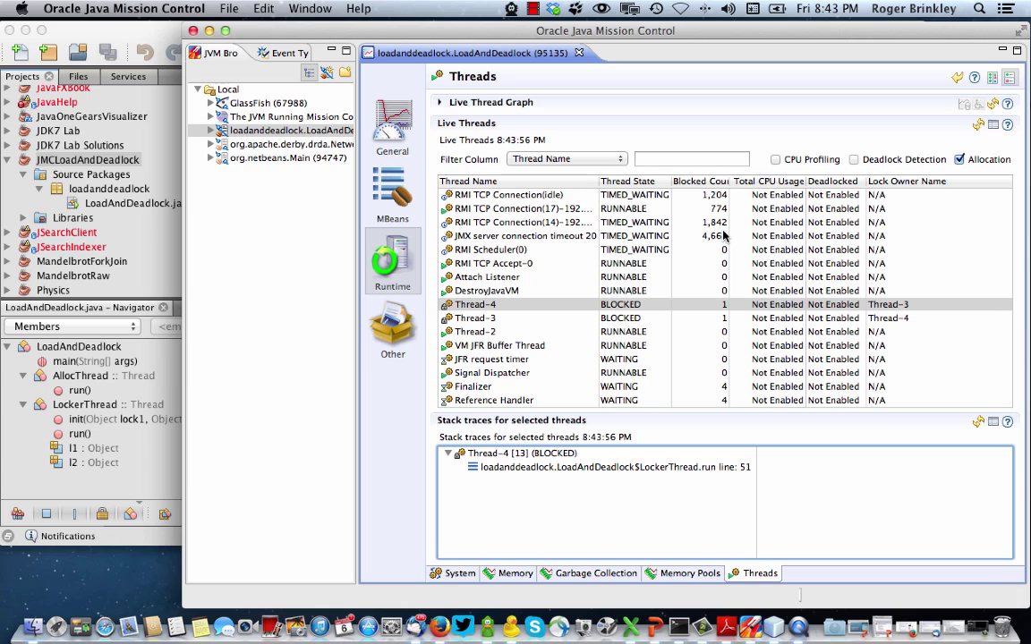
pyautogui.click(810, 159)
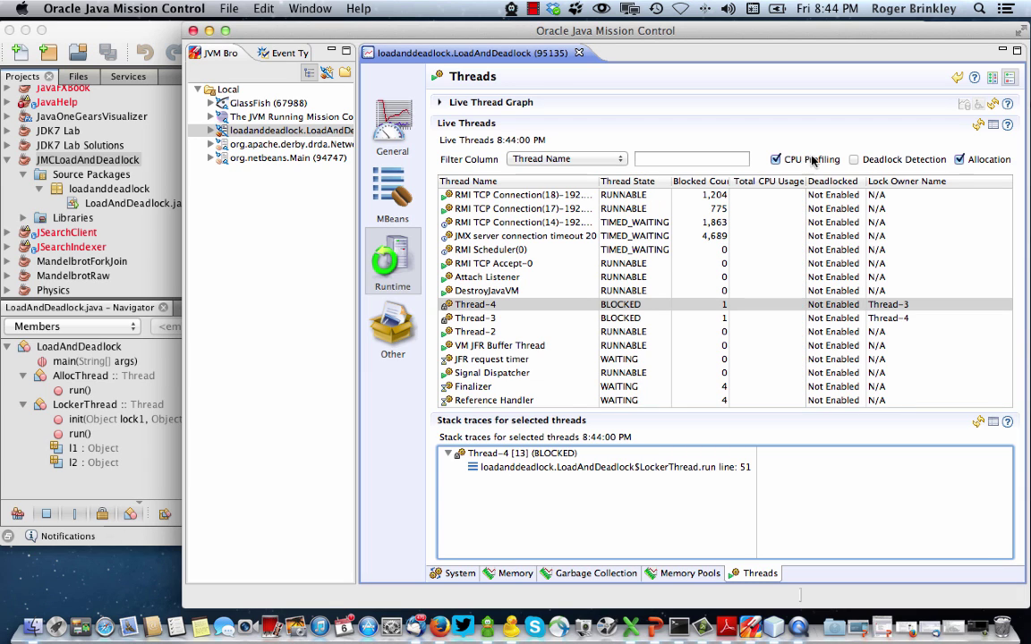
pyautogui.click(959, 159)
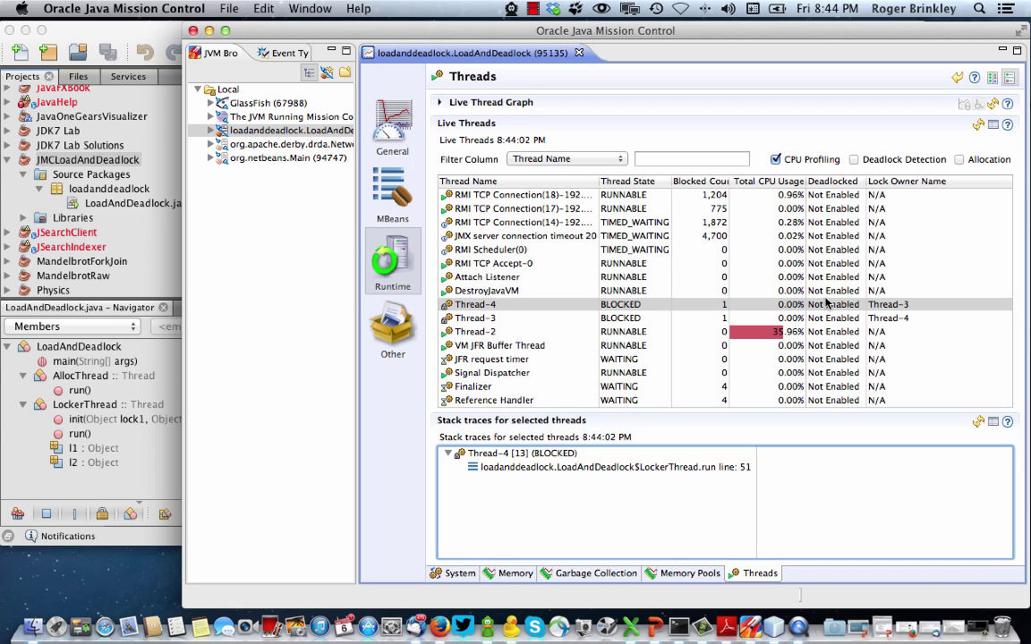
pyautogui.click(787, 186)
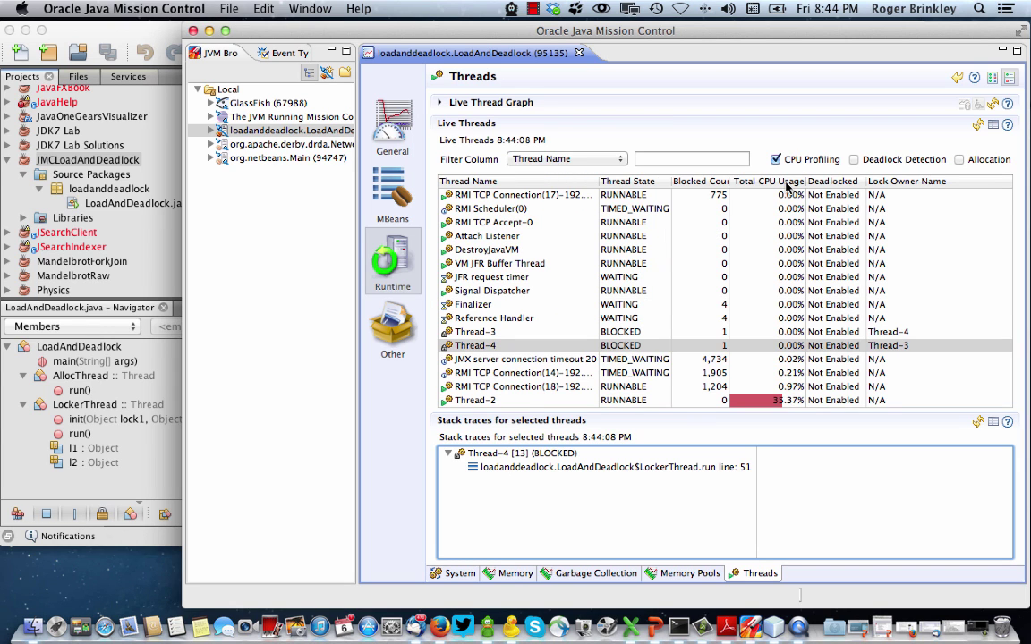
pyautogui.click(787, 183)
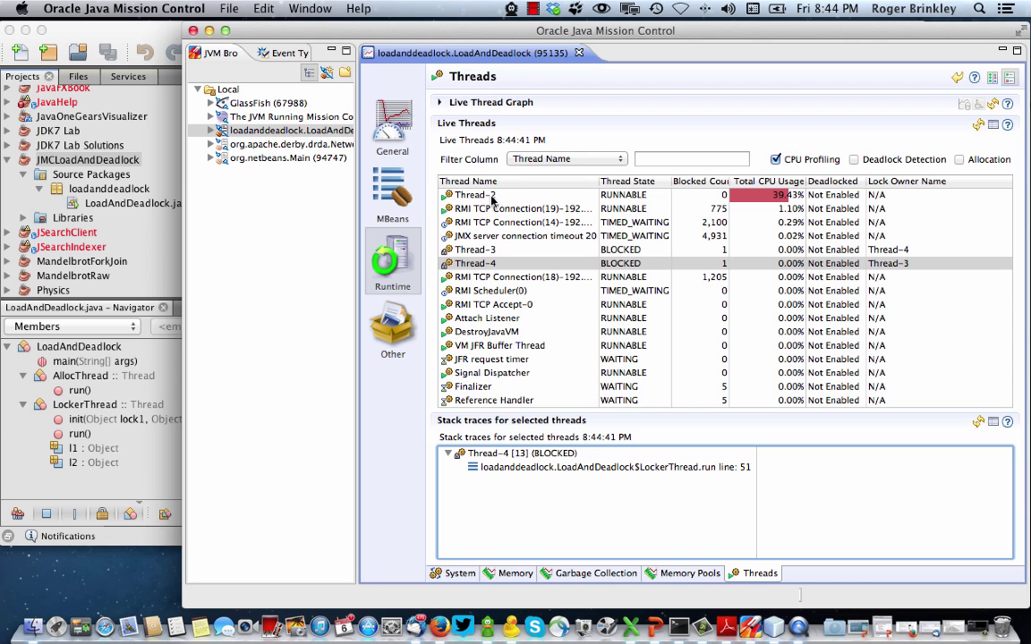
# Return to the console's General overview and expand the Flight Recorder node under the LoadAndDeadlock JVM.
pyautogui.click(399, 124)
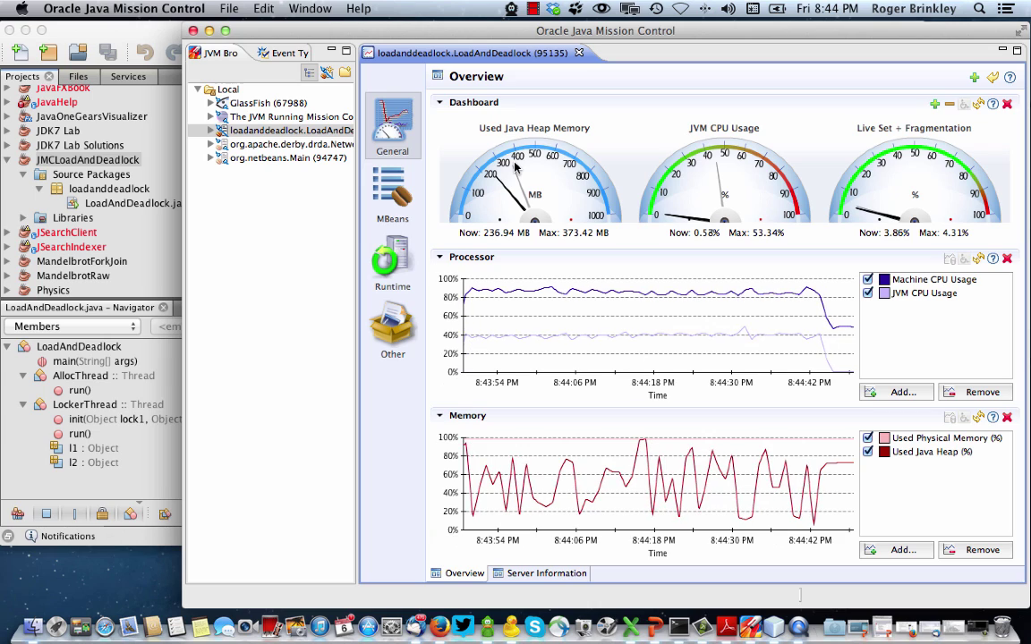
pyautogui.moveTo(515, 168)
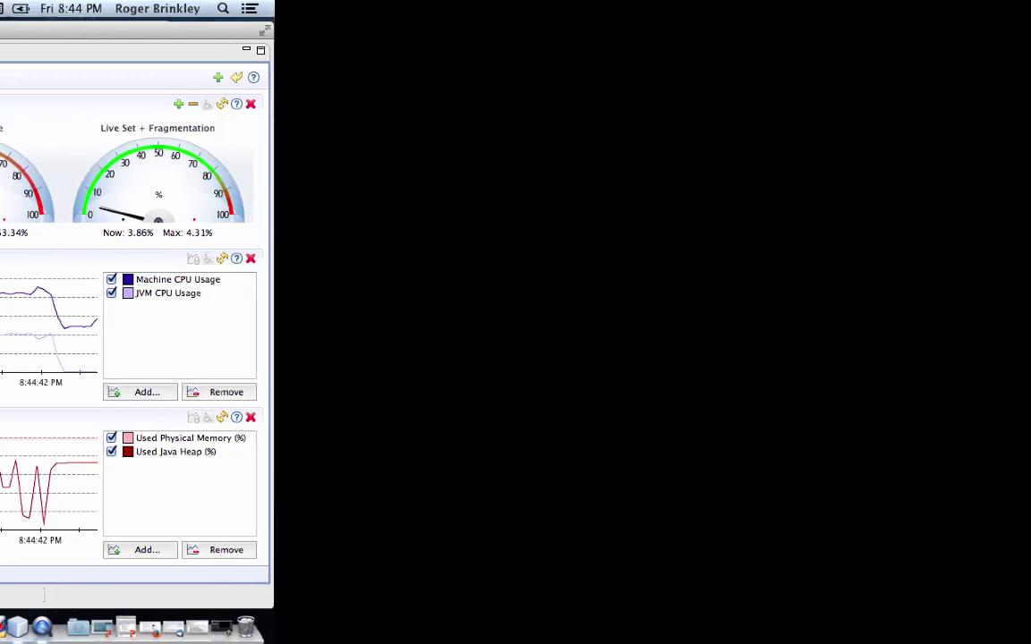
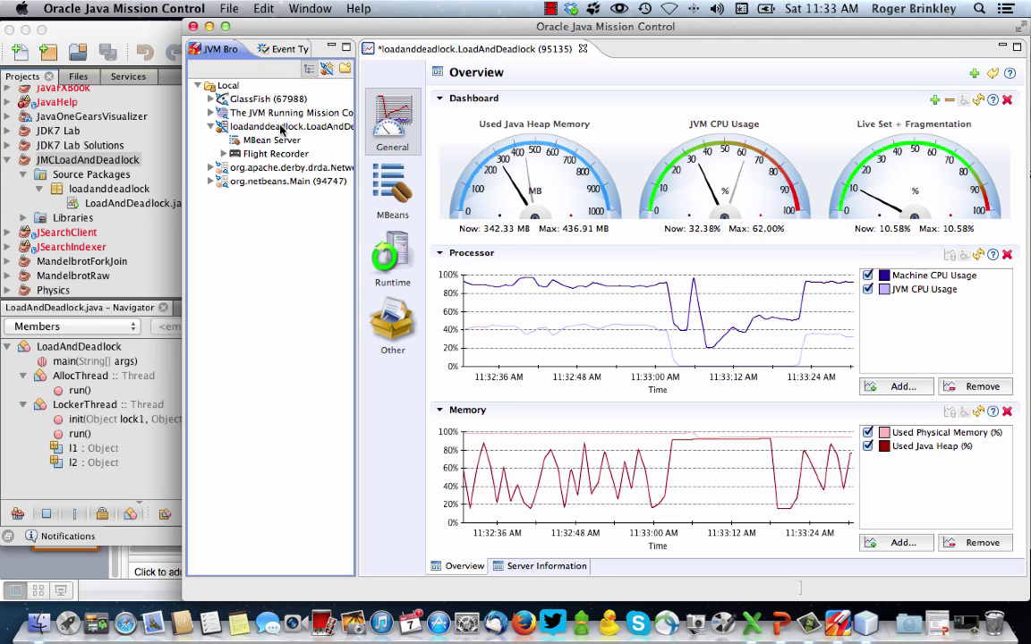
pyautogui.moveTo(280, 131)
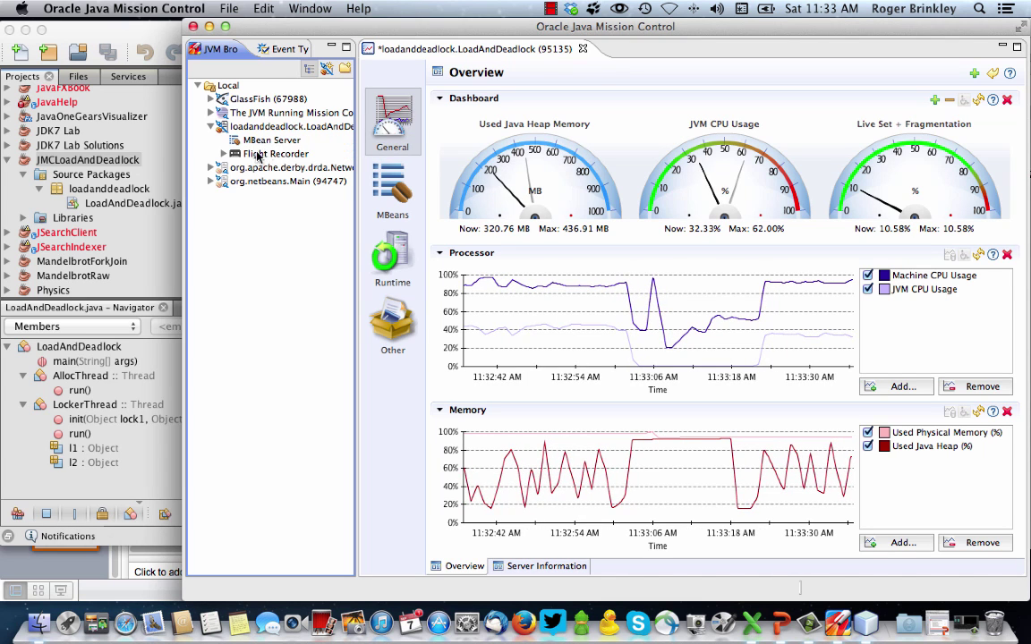
pyautogui.click(223, 154)
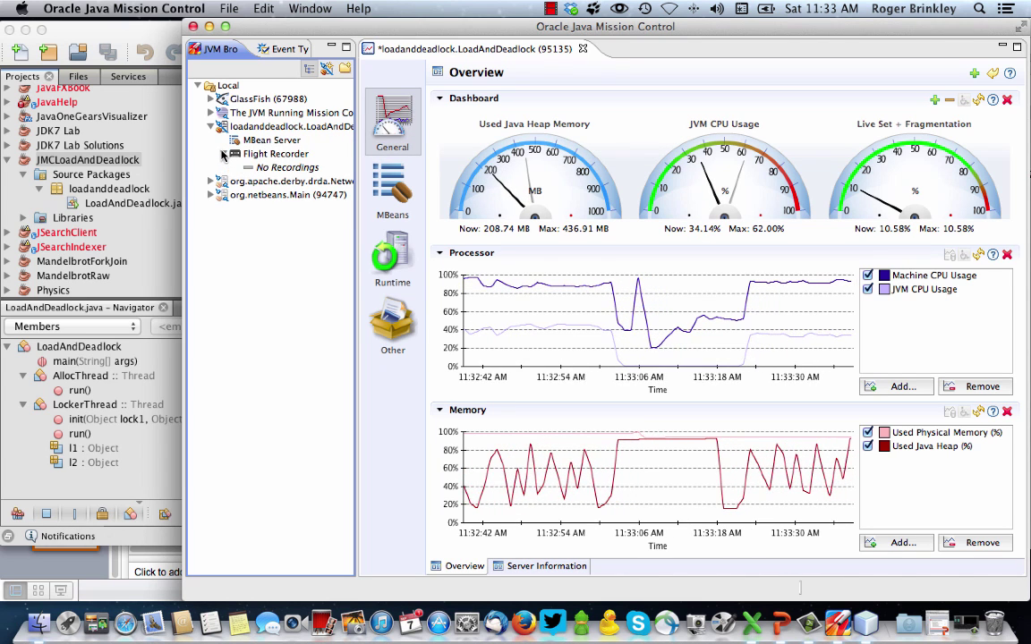
pyautogui.moveTo(277, 170)
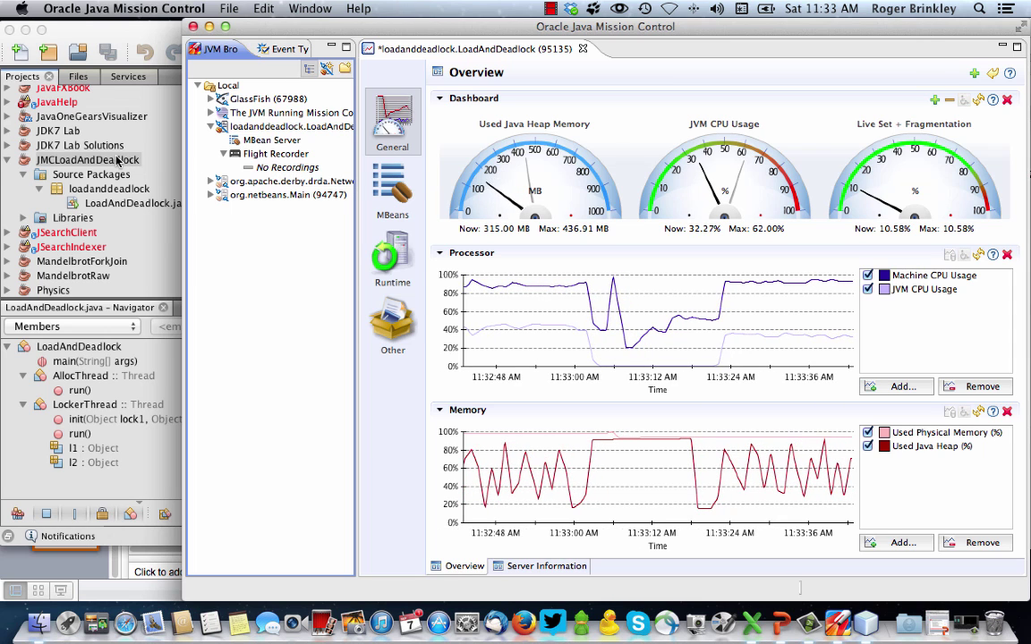
# Switch to NetBeans and examine the Flight Recorder VM options in the JMCLoadAndDeadlock project's Run properties, leaving without changes.
pyautogui.click(117, 159)
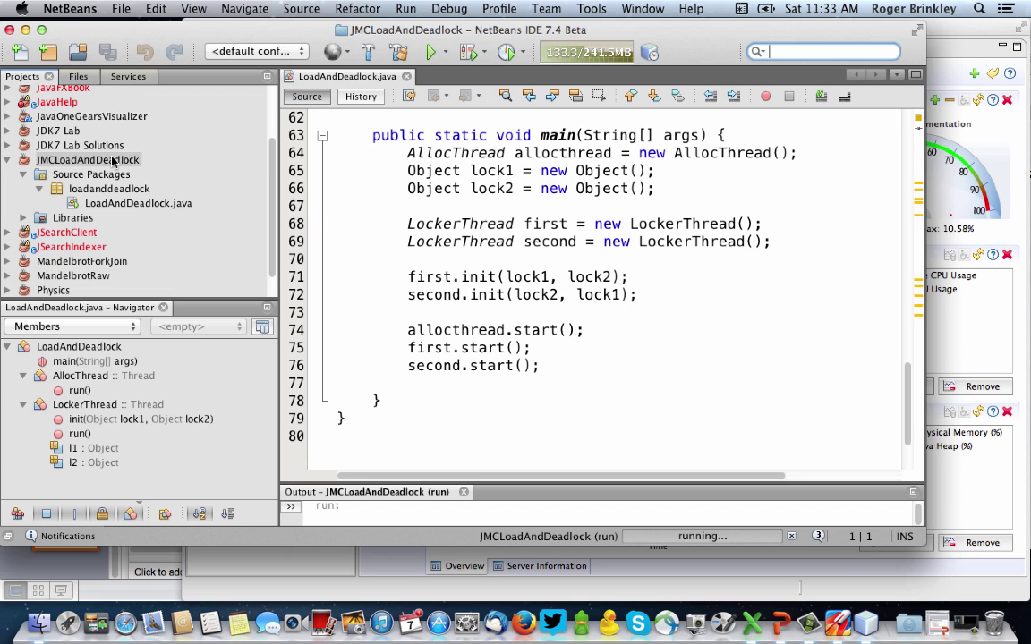
pyautogui.click(113, 159)
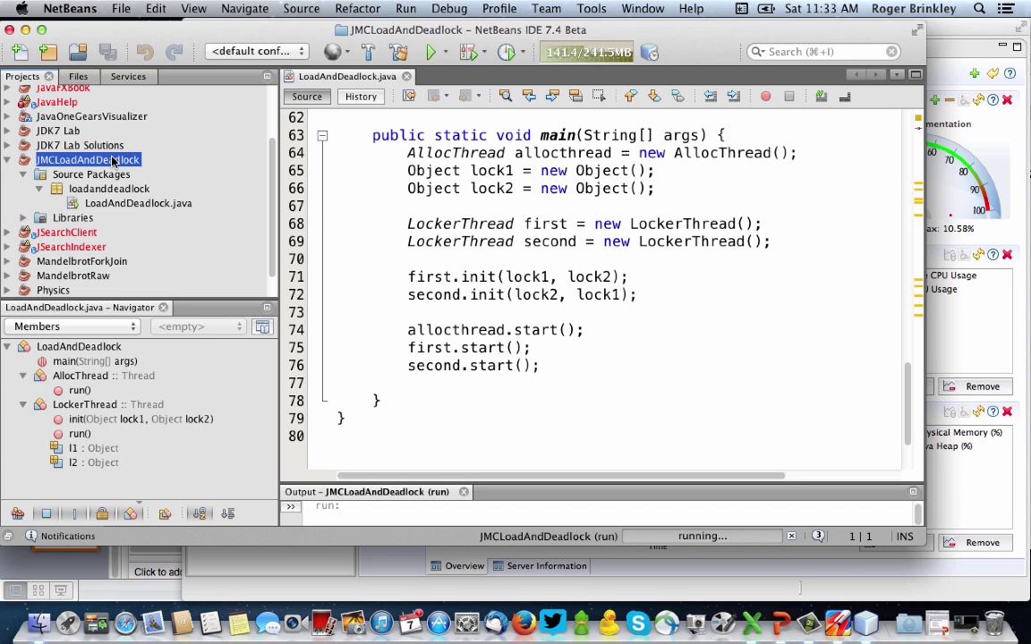
pyautogui.rightClick(113, 161)
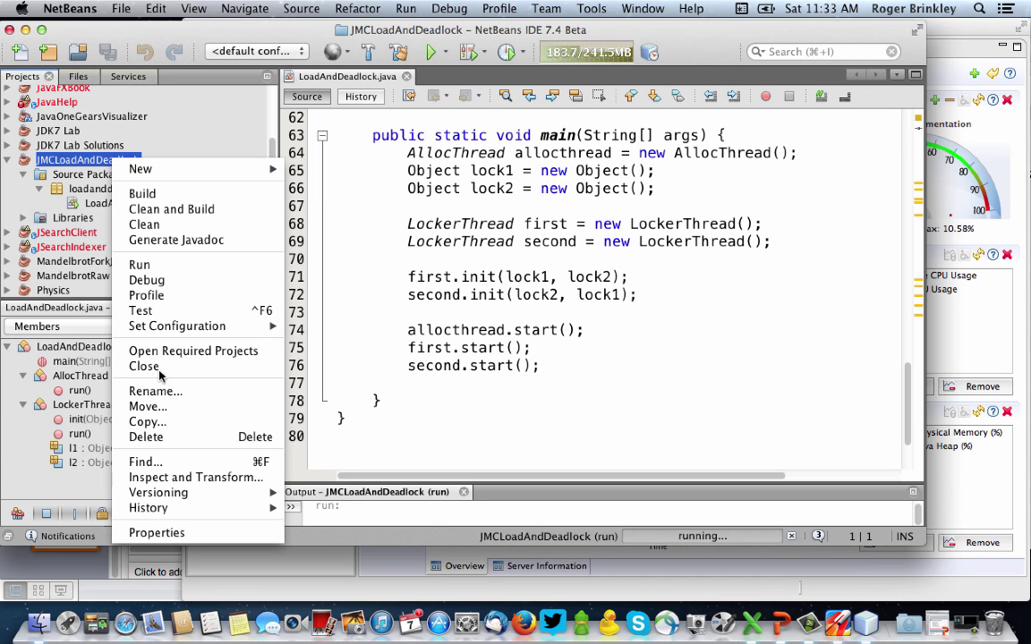
pyautogui.click(149, 533)
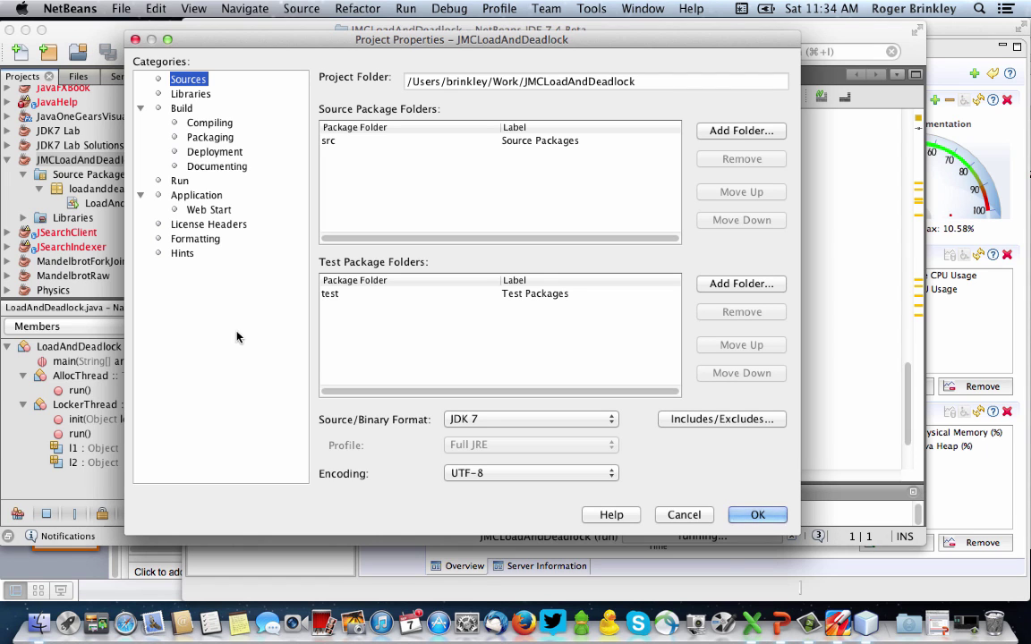
pyautogui.click(178, 183)
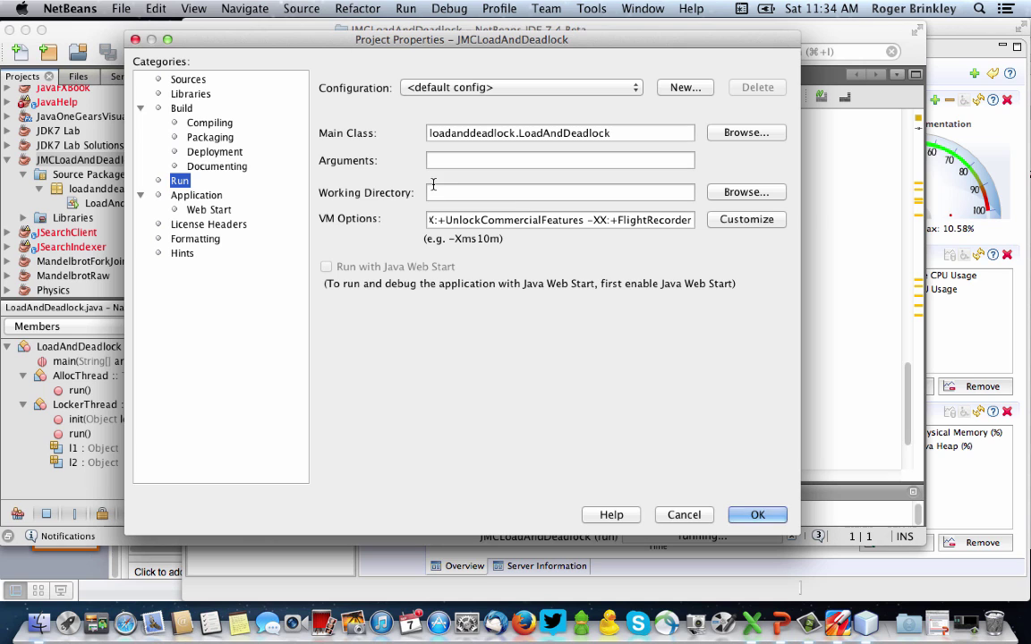
pyautogui.click(750, 222)
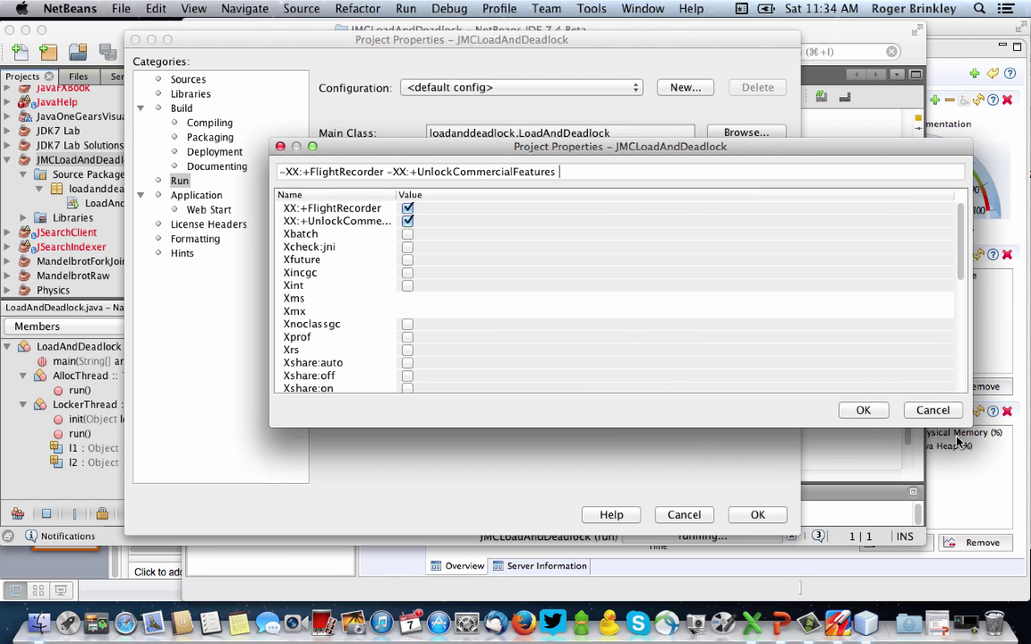
pyautogui.click(932, 411)
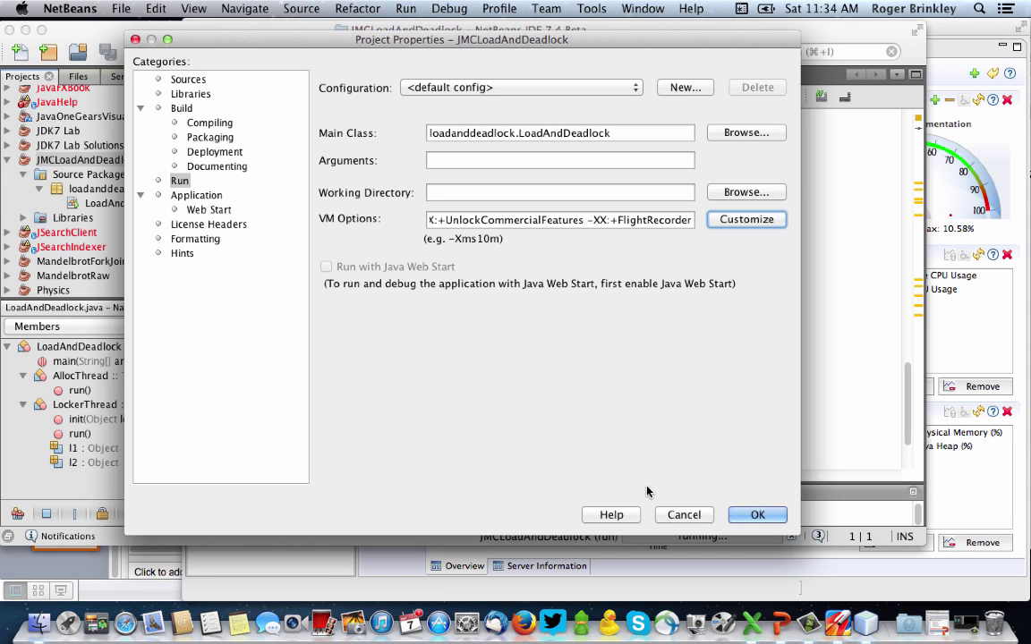
pyautogui.click(687, 520)
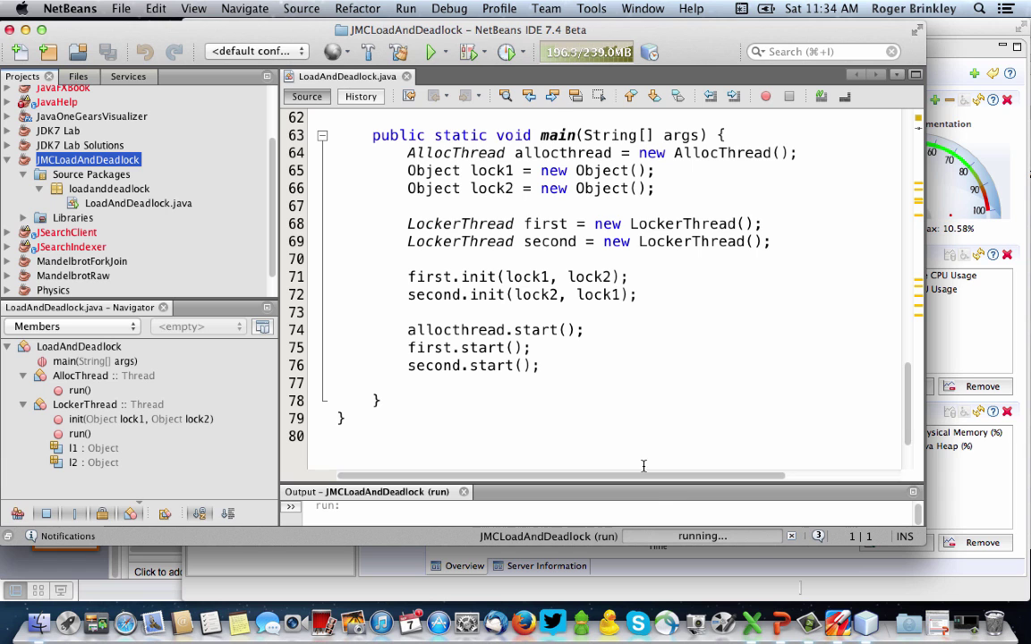
# Switch back to Java Mission Control and start a continuous flight recording of LoadAndDeadlock with the "Continuous - on server" event settings.
pyautogui.click(991, 346)
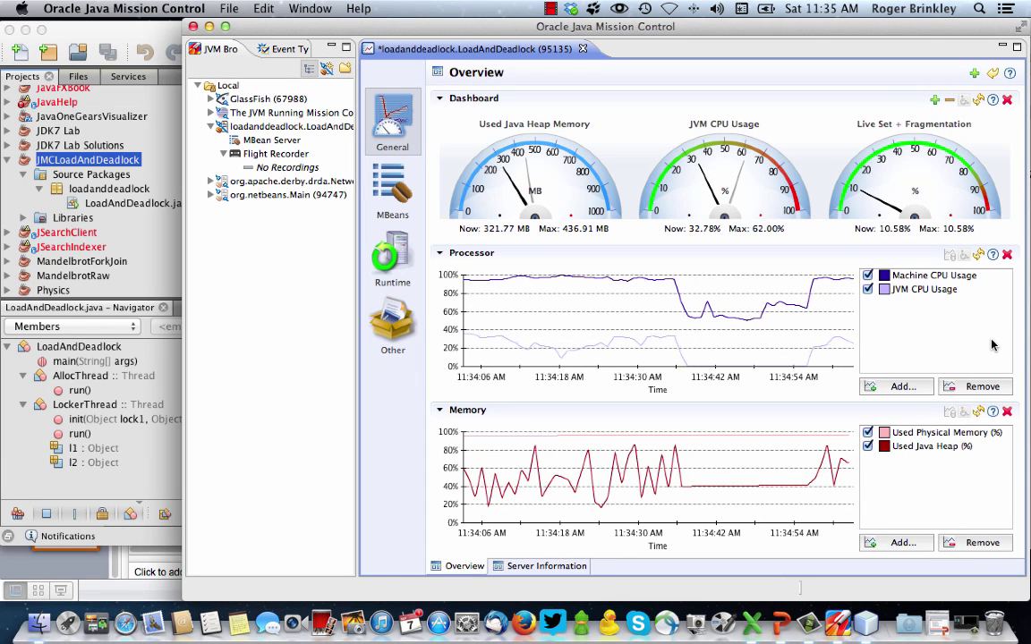
pyautogui.rightClick(284, 157)
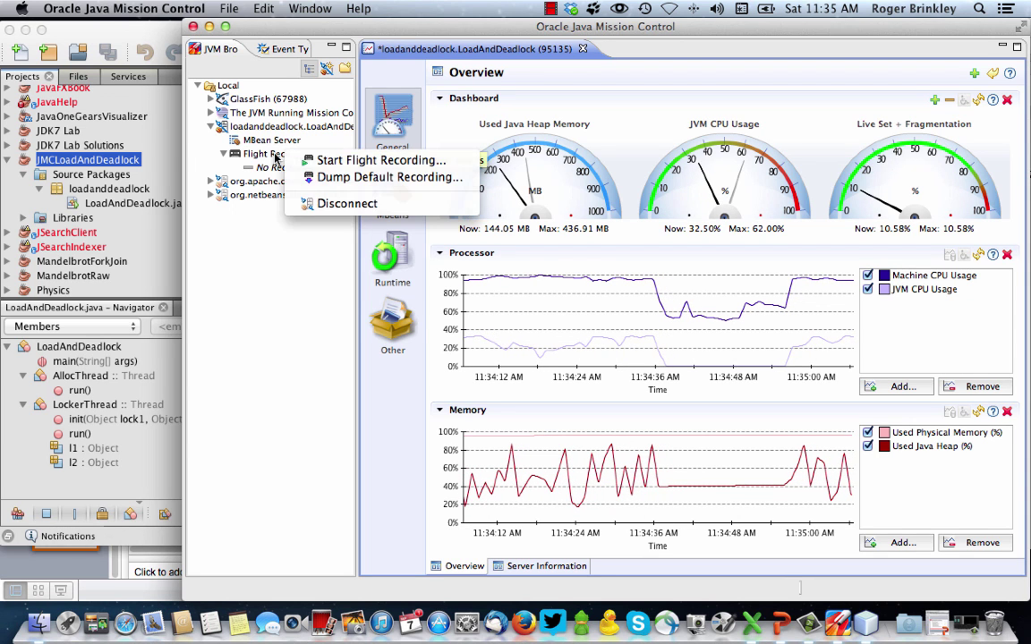
pyautogui.click(343, 162)
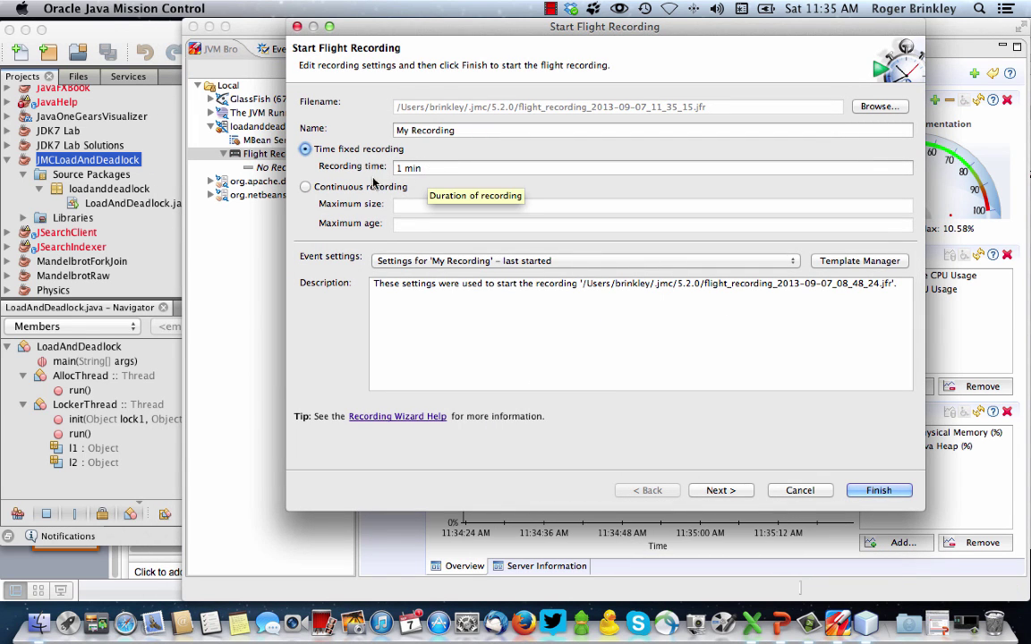
pyautogui.click(305, 187)
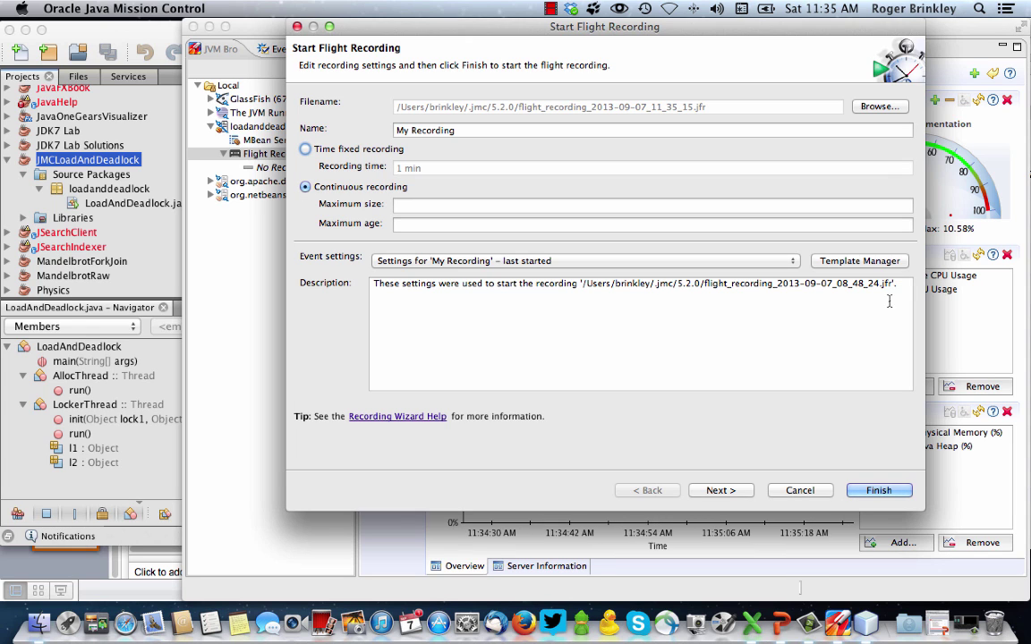
pyautogui.click(771, 262)
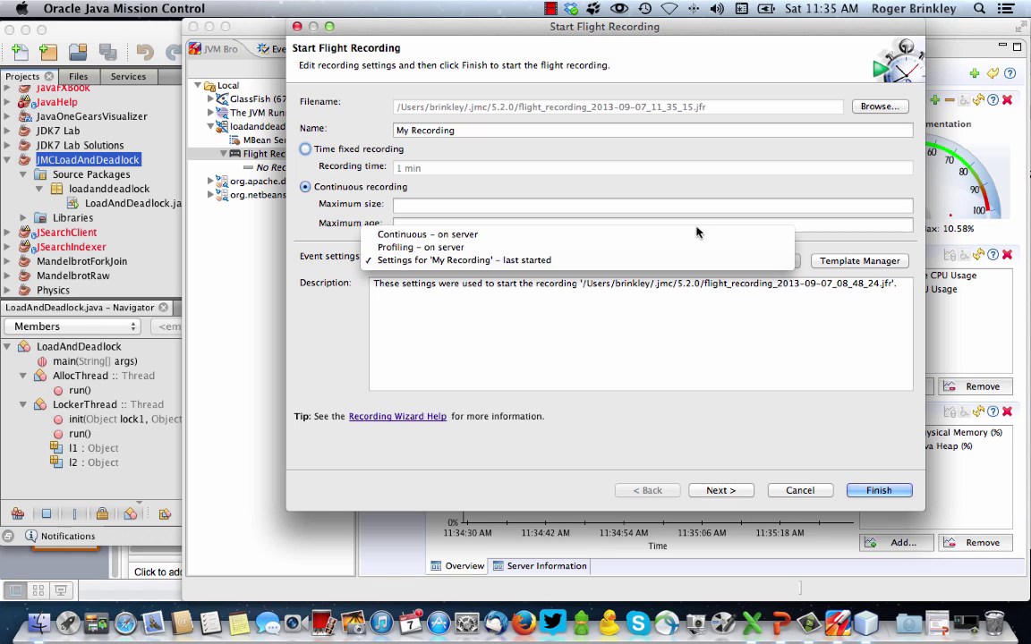
pyautogui.click(553, 235)
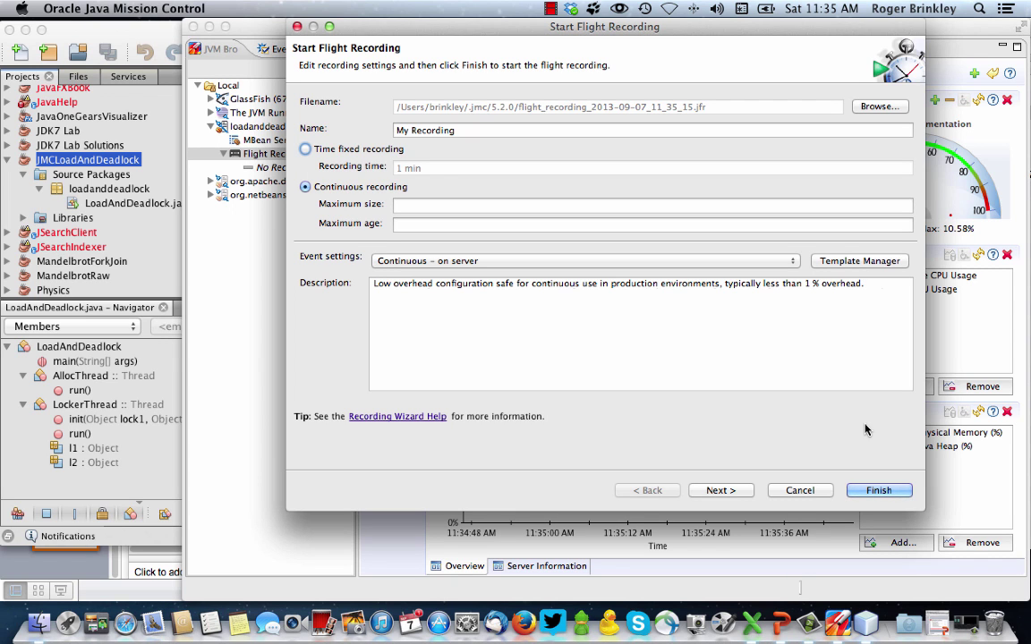
pyautogui.click(872, 490)
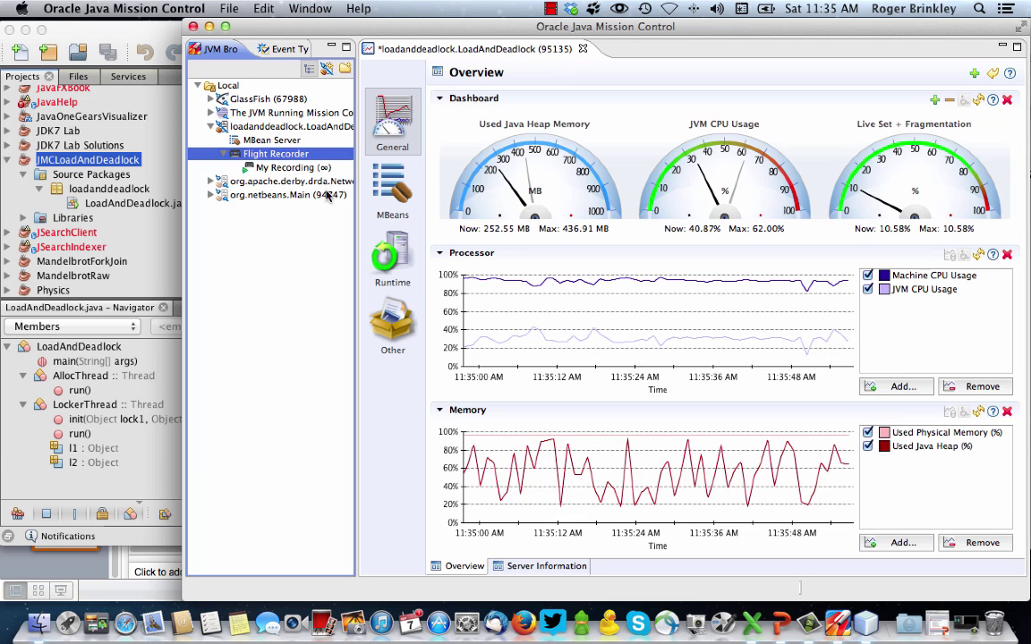
# Start a time fixed flight recording named My Recording 2 for 1 min with the "Profiling - on server" event settings.
pyautogui.rightClick(283, 156)
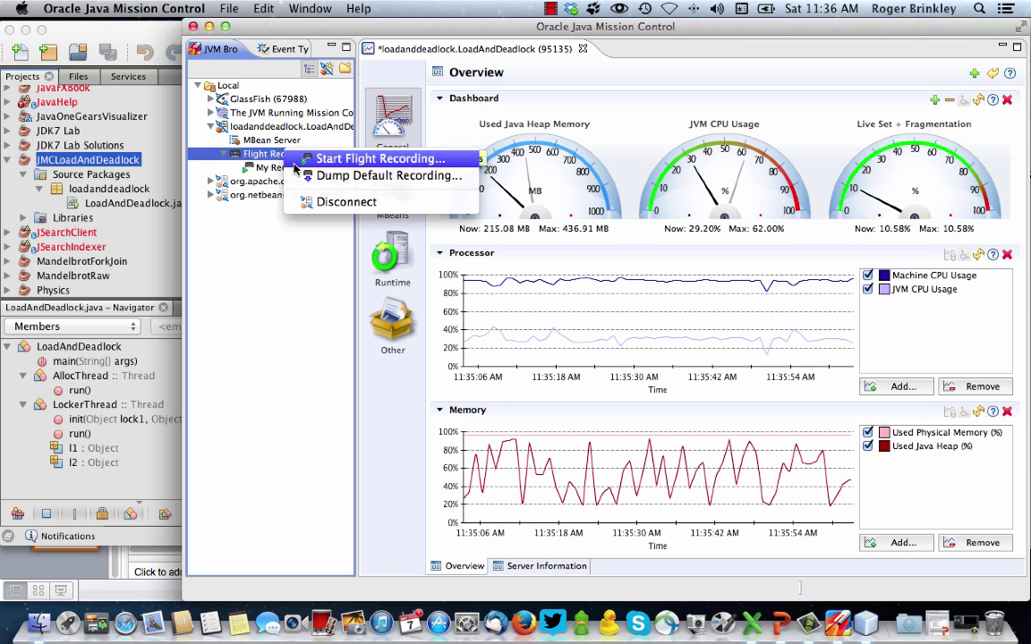
pyautogui.click(317, 165)
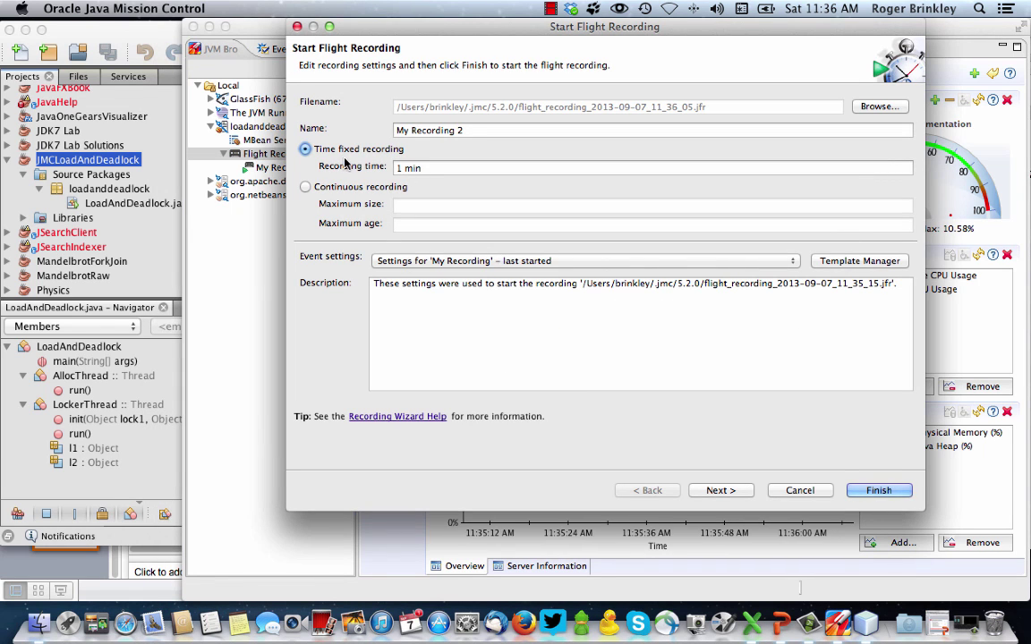
pyautogui.click(514, 261)
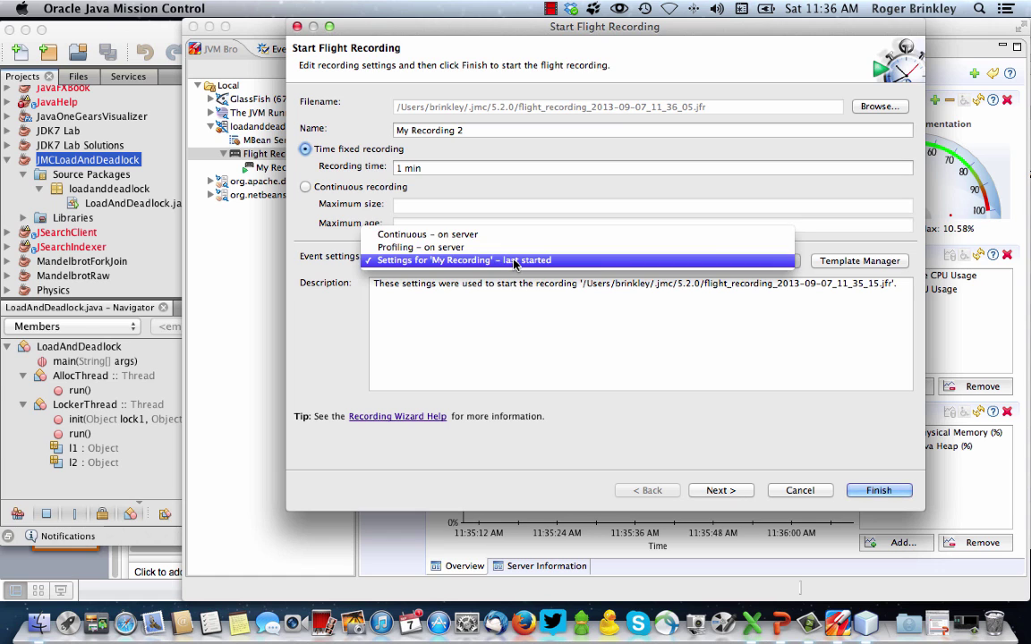
pyautogui.click(499, 248)
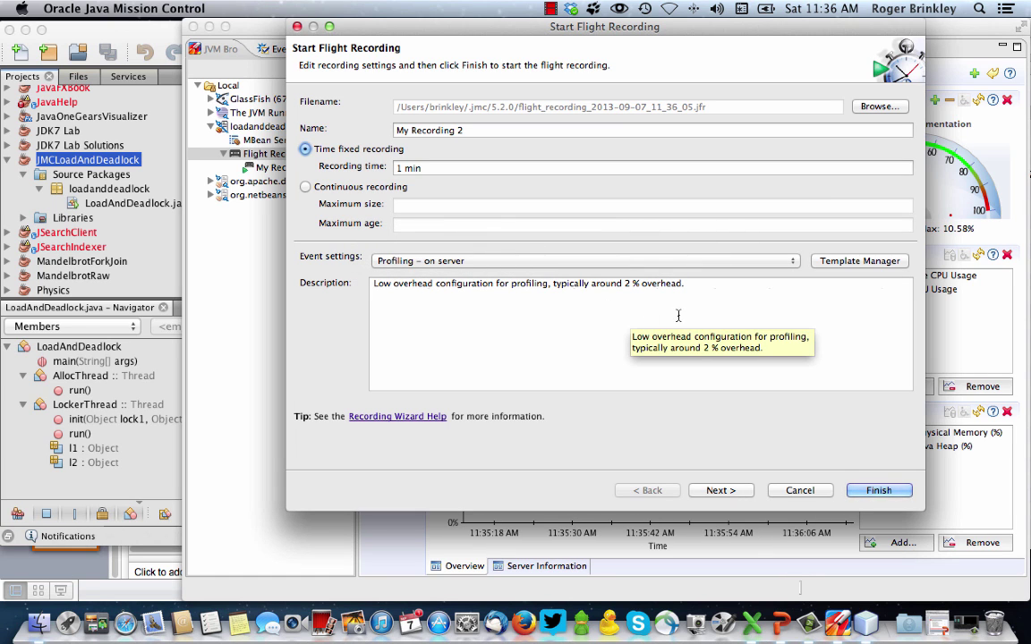
pyautogui.click(874, 490)
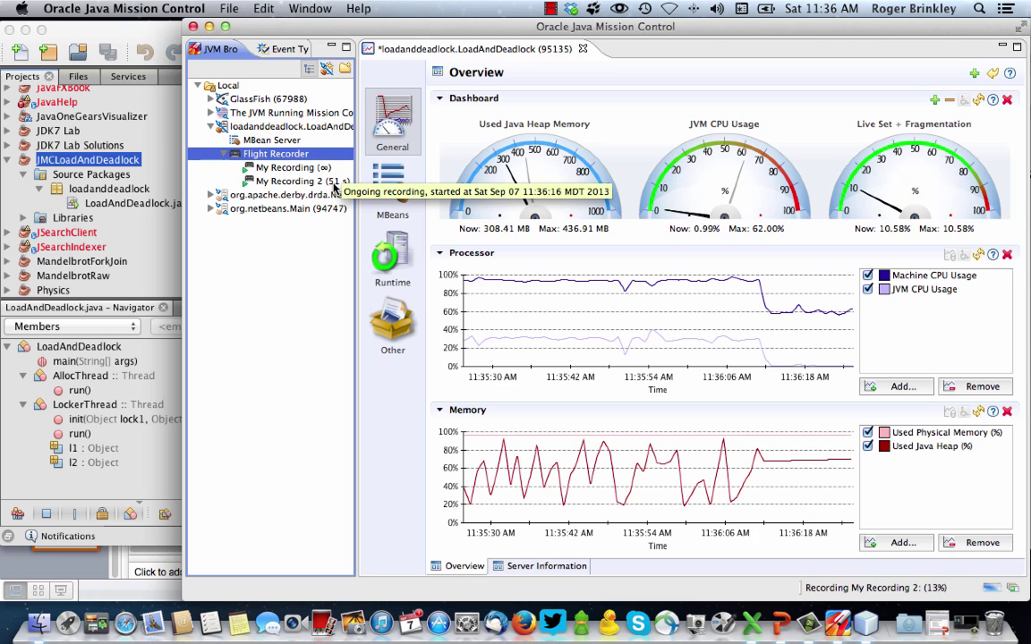
# Dump the last 50 s of the continuous recording My Recording to a .jfr file and open it.
pyautogui.click(297, 169)
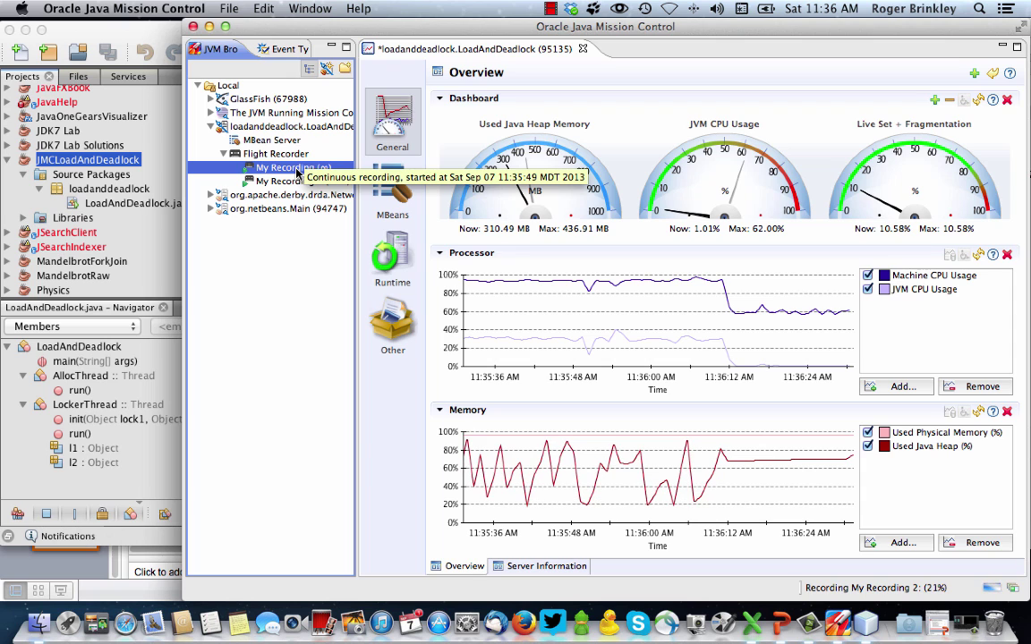
pyautogui.doubleClick(297, 170)
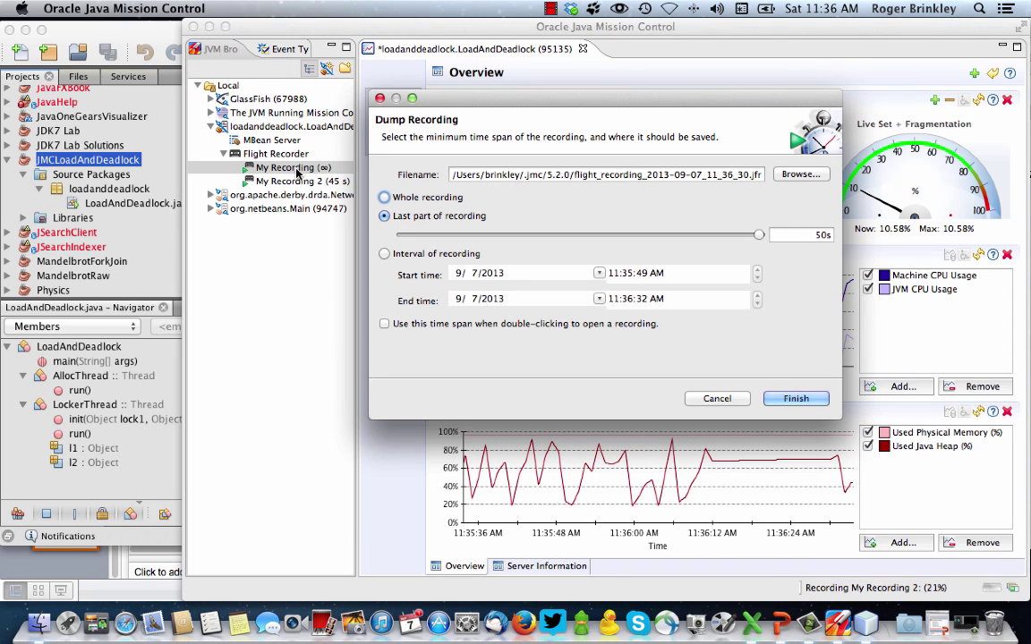
pyautogui.click(806, 400)
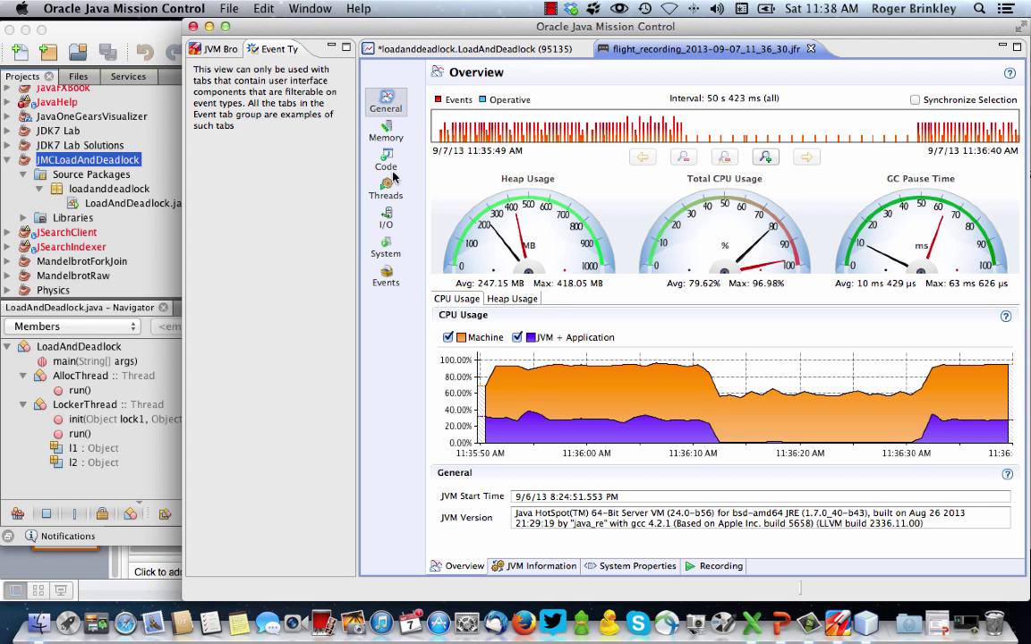
pyautogui.click(550, 8)
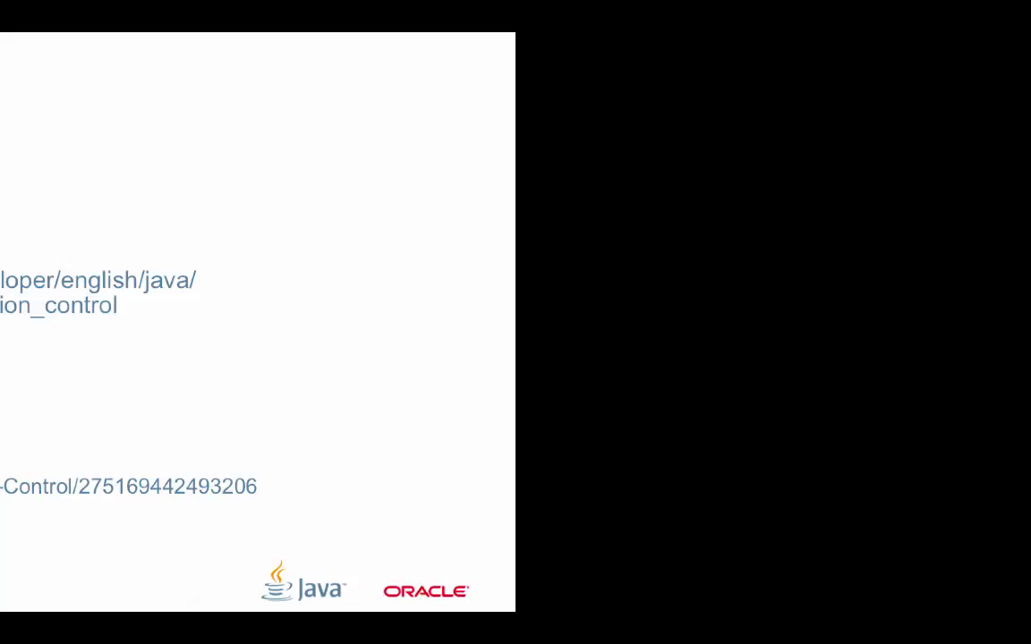